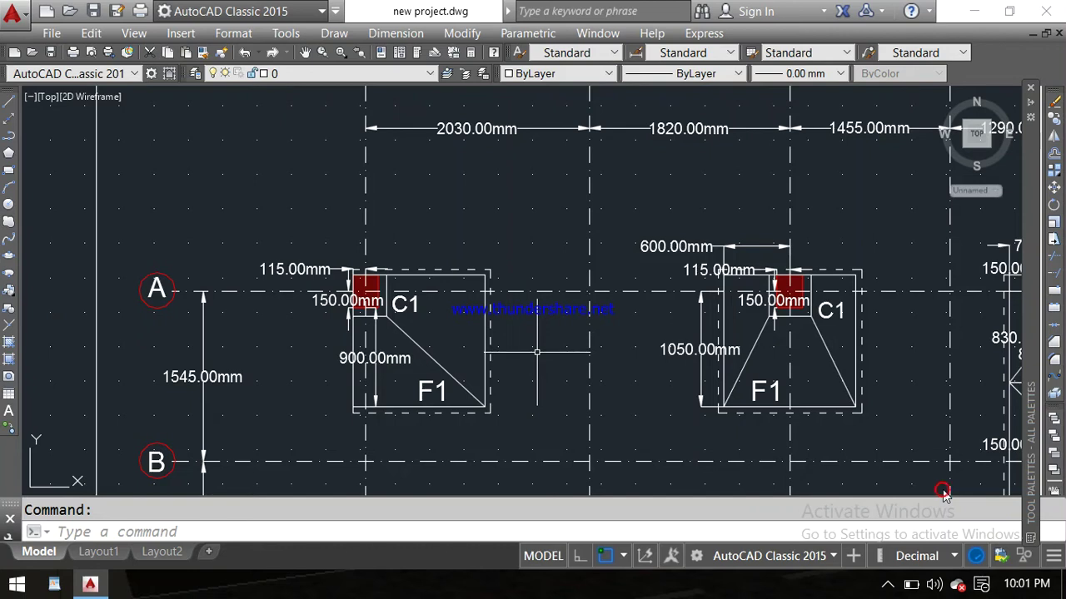
Zoom out and pan to reveal the section details and title text.
scroll(544, 331, down, 2)
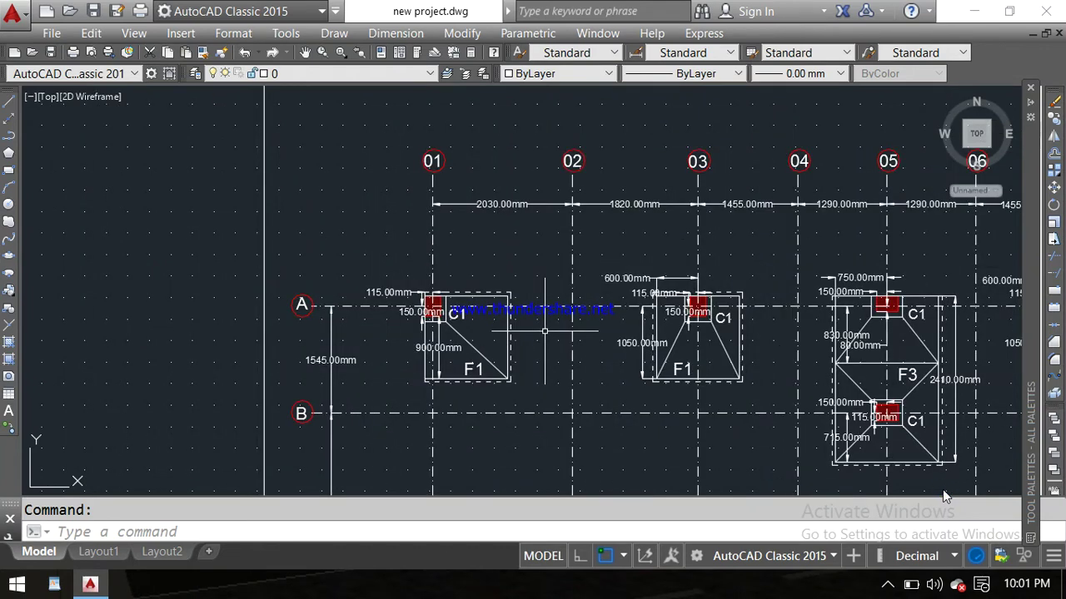
scroll(545, 331, down, 1)
scroll(549, 326, down, 1)
scroll(533, 316, down, 1)
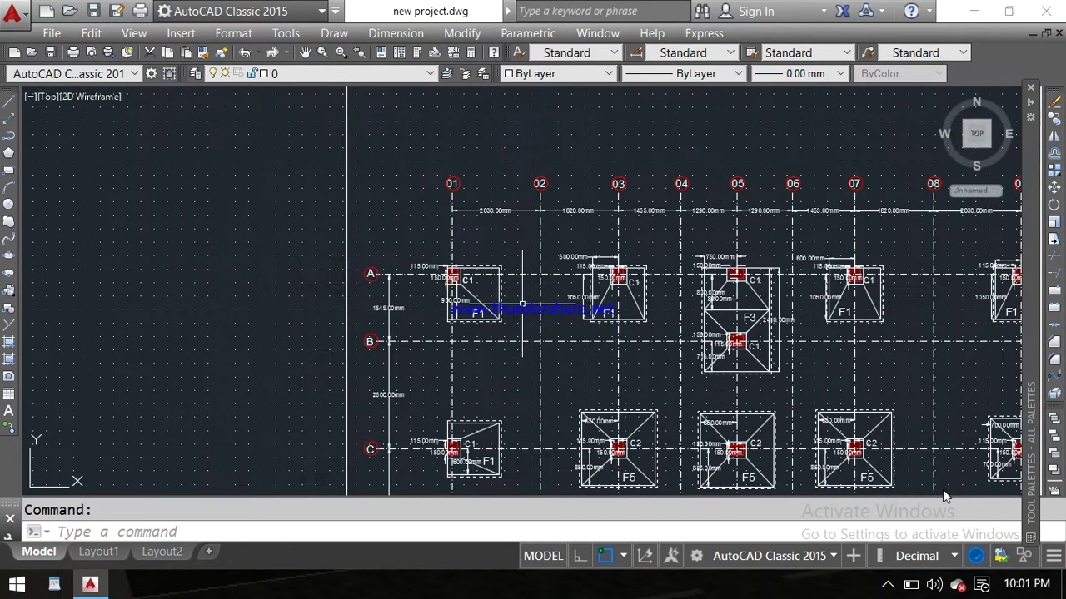
scroll(522, 303, down, 2)
mouse_move(527, 364)
middle_down()
mouse_move(469, 302)
mouse_move(412, 294)
middle_up()
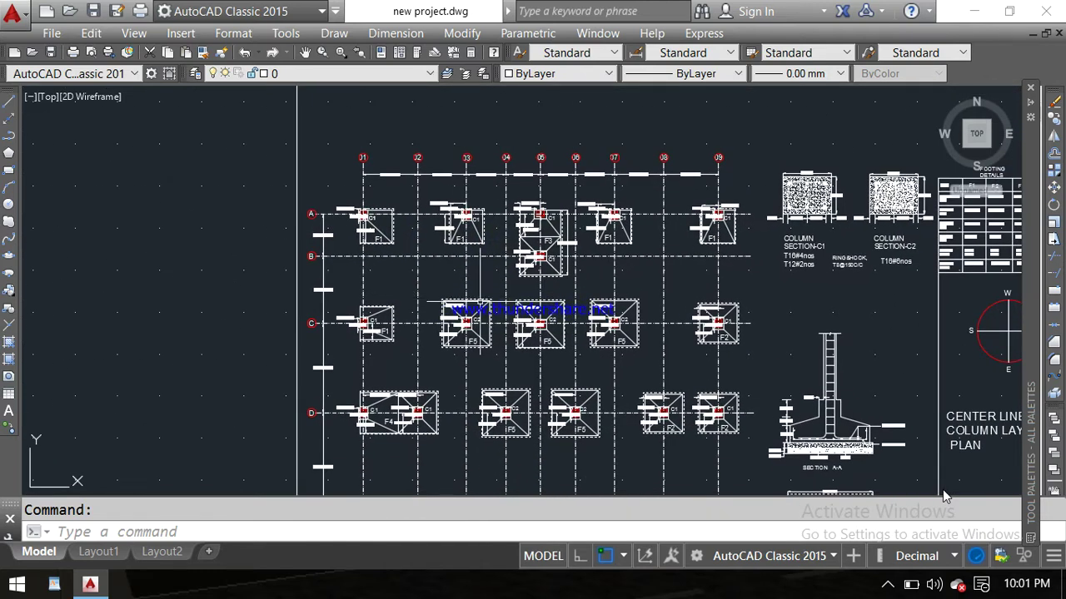
Pan to the footing plan's dimension labels and grid bubbles 01–09 above the plan.
scroll(480, 301, up, 2)
scroll(945, 497, down, 3)
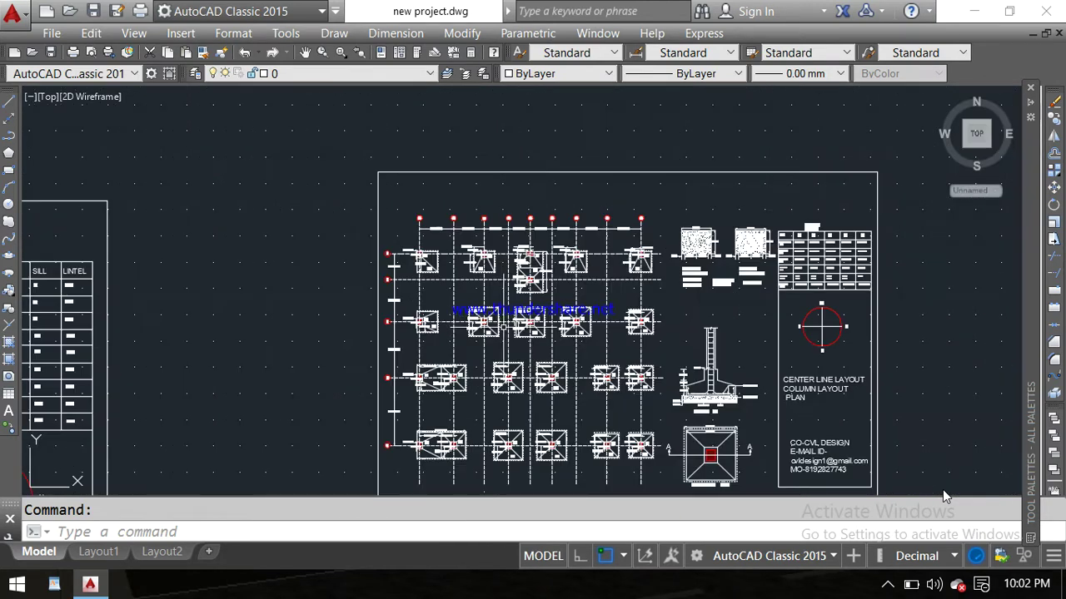
mouse_move(541, 343)
middle_down()
mouse_move(500, 274)
mouse_move(512, 355)
middle_up()
scroll(492, 260, up, 3)
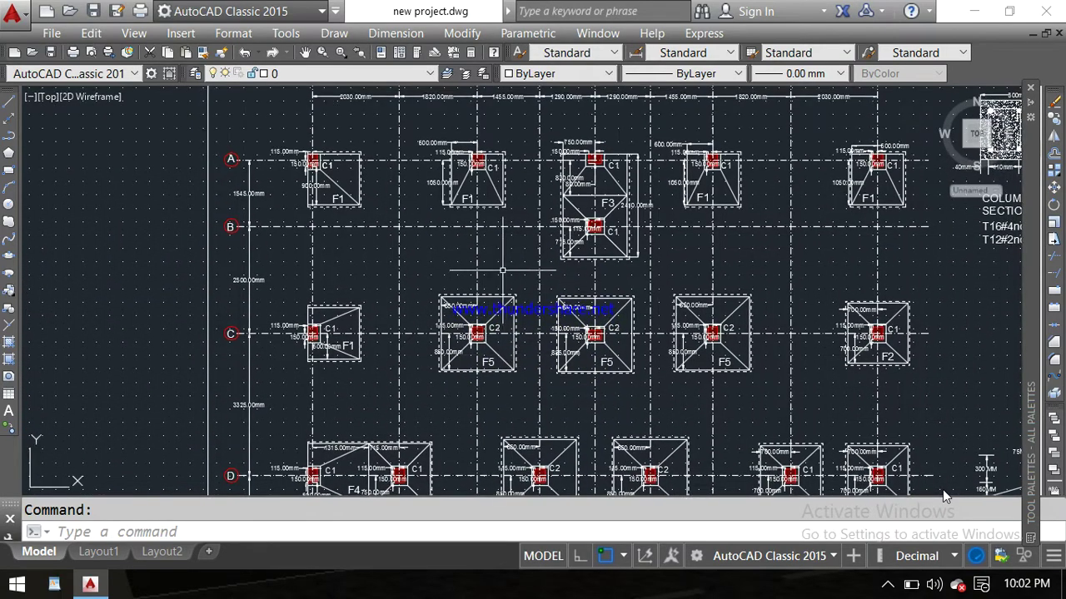
middle_drag(503, 270, 488, 323)
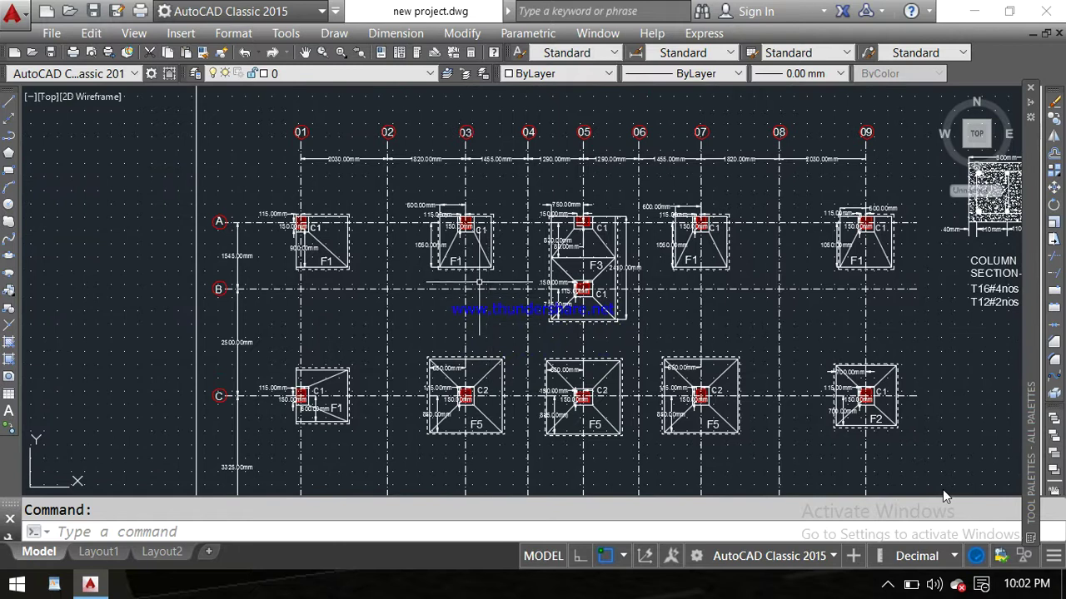
Zoom out until the whole column layout sheet and the adjacent house plan sheet show.
scroll(944, 497, down, 1)
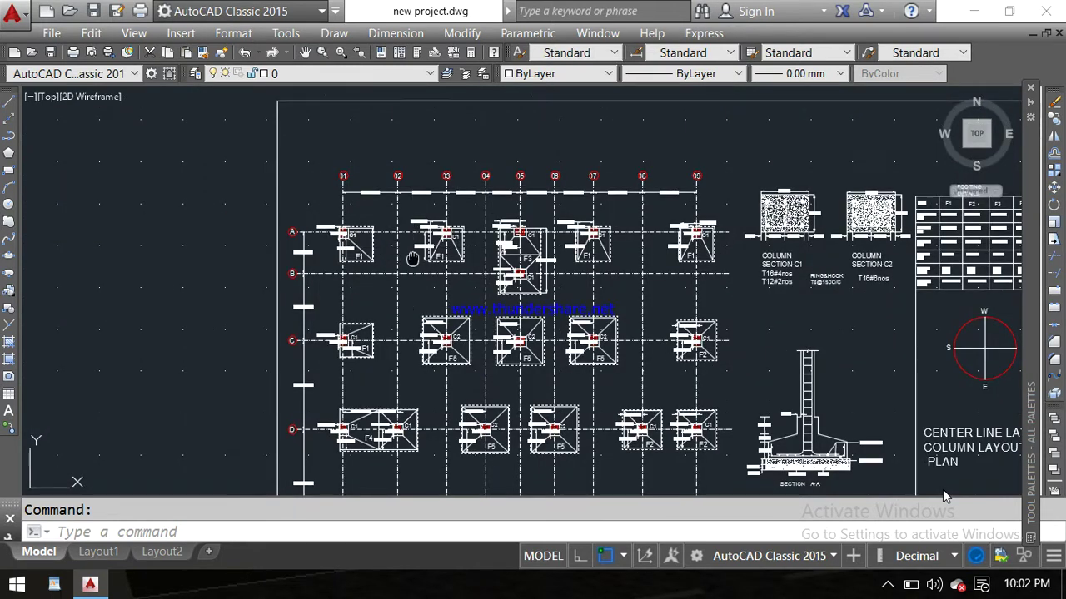
scroll(943, 497, down, 1)
scroll(435, 221, up, 2)
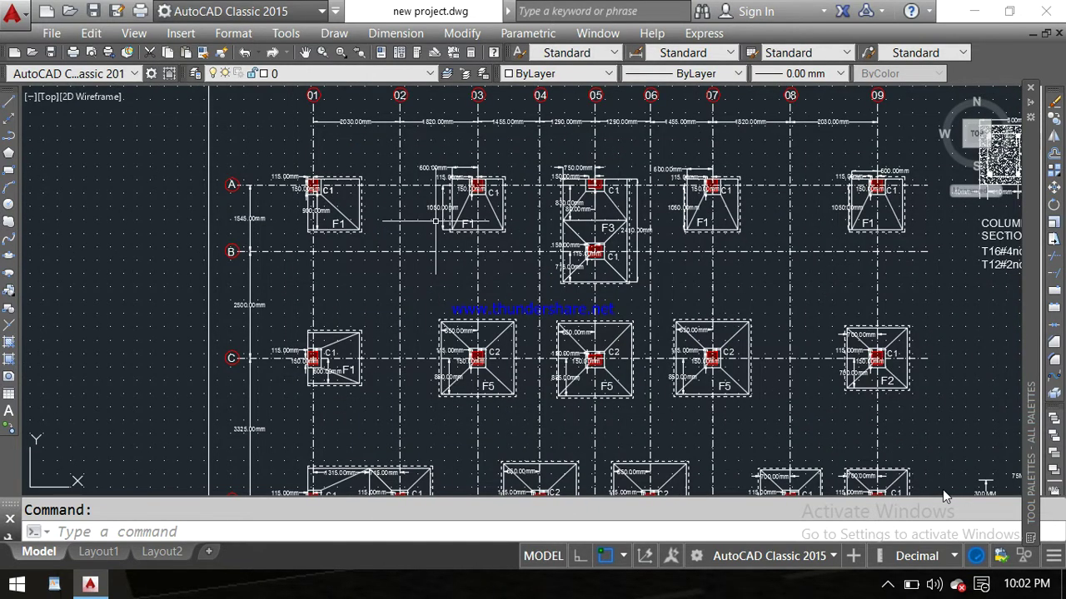
scroll(436, 222, up, 2)
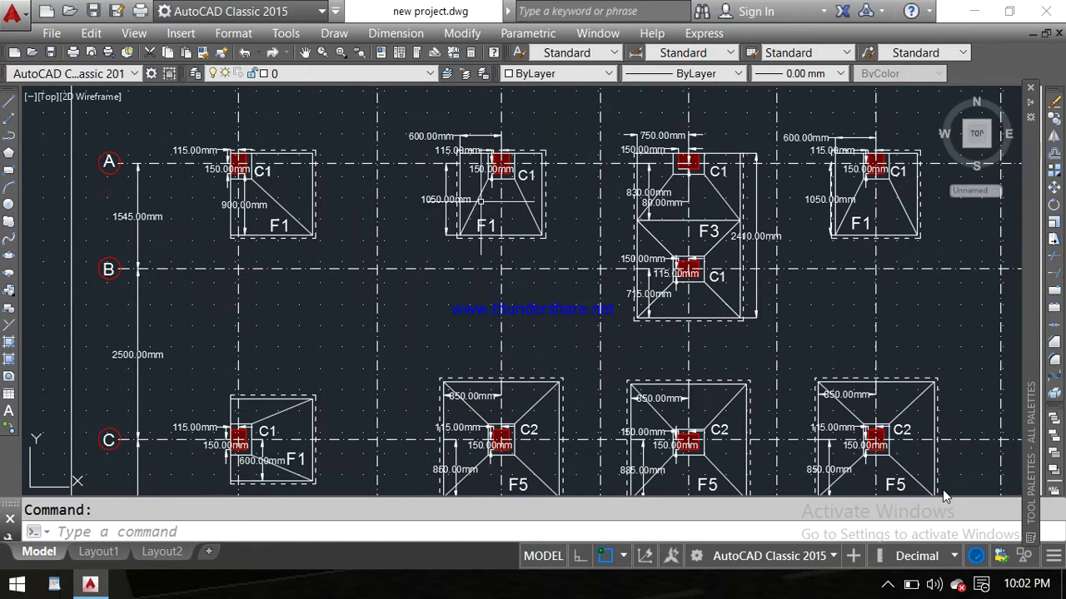
scroll(376, 214, down, 3)
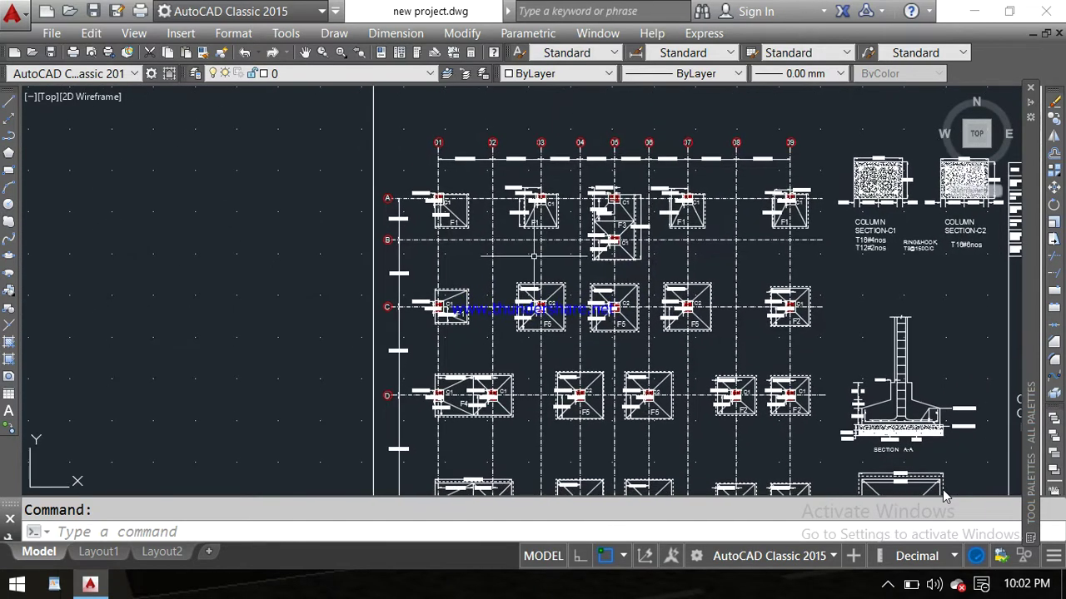
scroll(534, 255, down, 3)
middle_drag(534, 255, 645, 225)
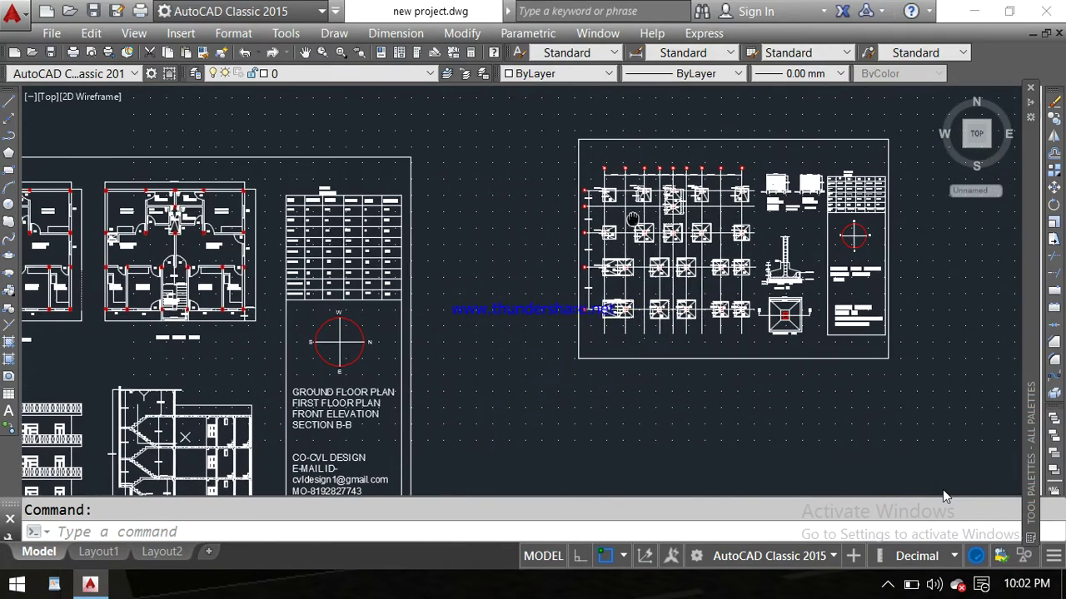
mouse_move(408, 272)
middle_down()
mouse_move(528, 237)
mouse_move(532, 245)
middle_up()
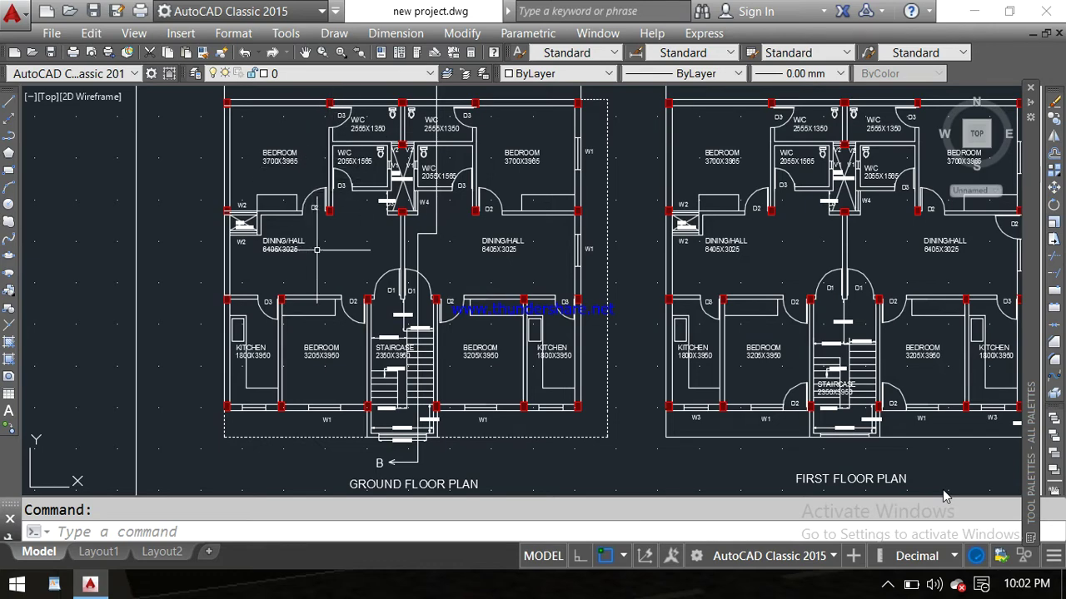
scroll(439, 249, down, 2)
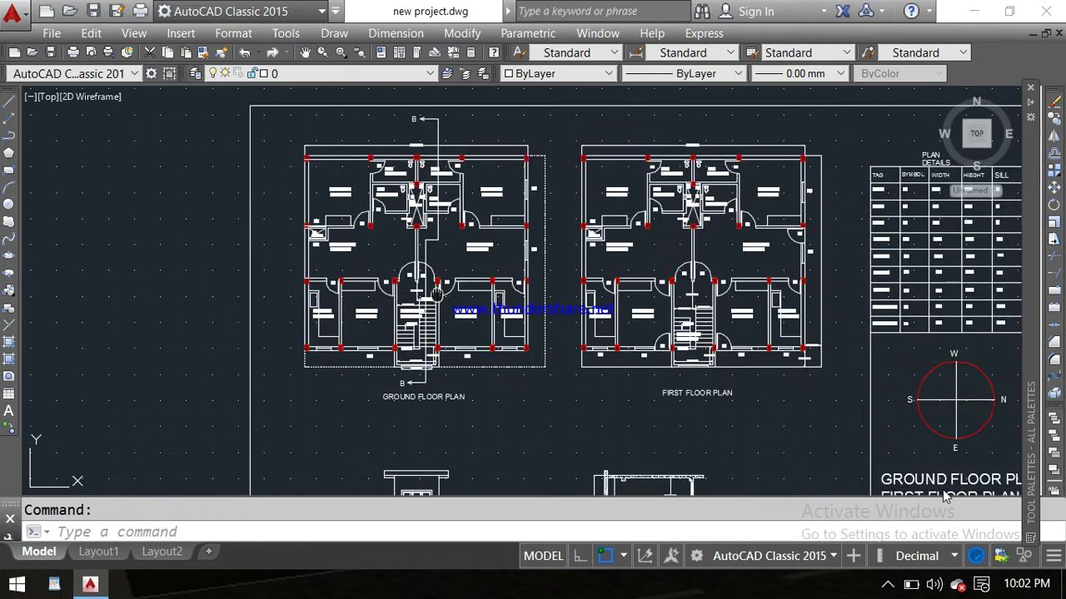
scroll(436, 287, down, 1)
scroll(433, 289, down, 1)
scroll(390, 300, down, 3)
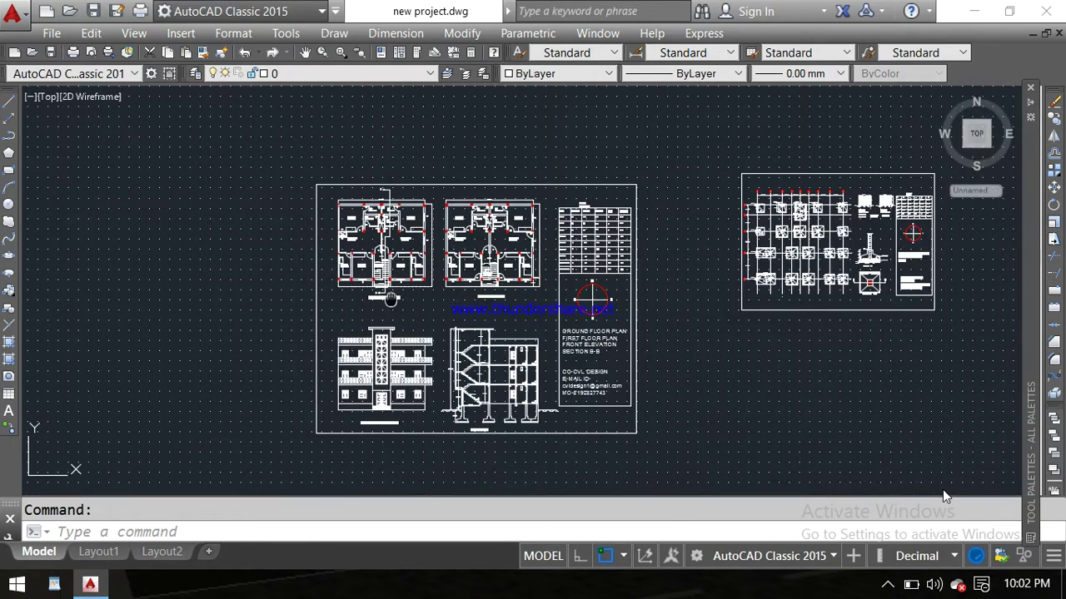
middle_drag(390, 300, 375, 226)
scroll(374, 226, up, 4)
middle_drag(391, 302, 360, 236)
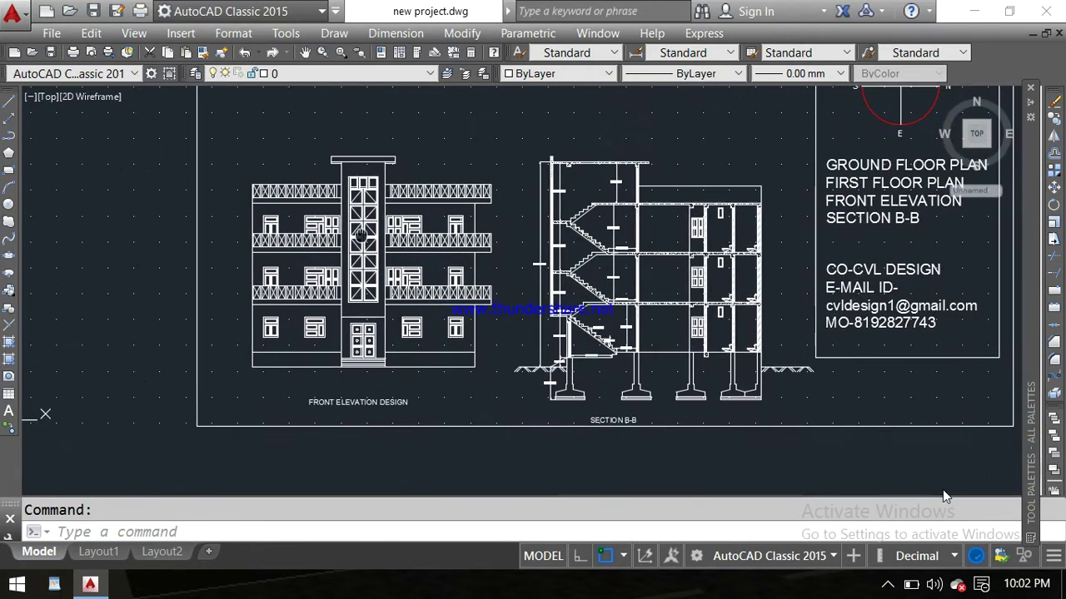
scroll(382, 254, up, 2)
scroll(419, 265, down, 4)
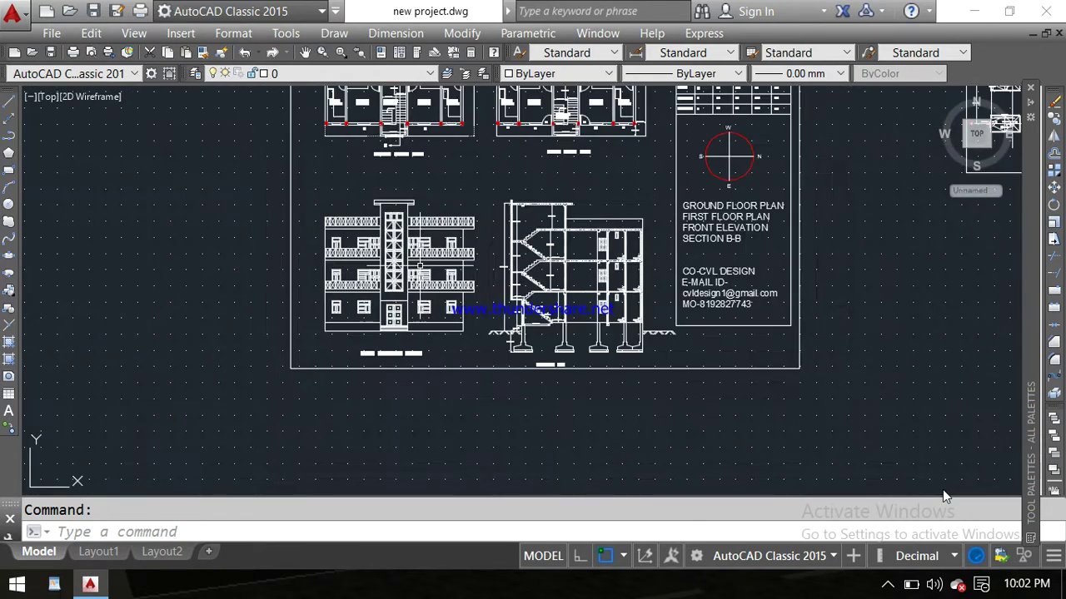
scroll(944, 497, up, 2)
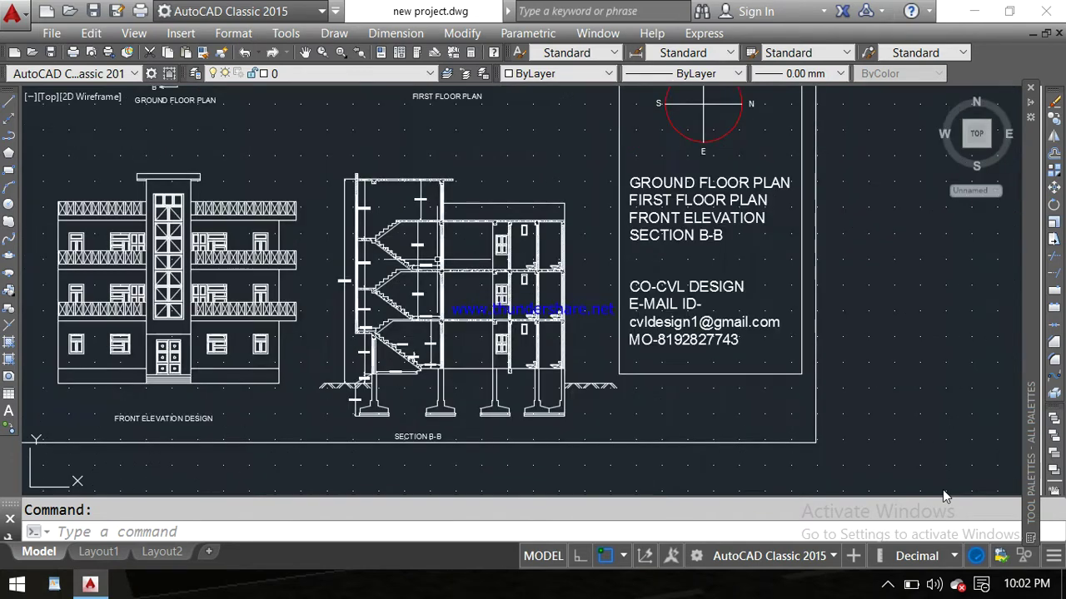
scroll(460, 300, down, 3)
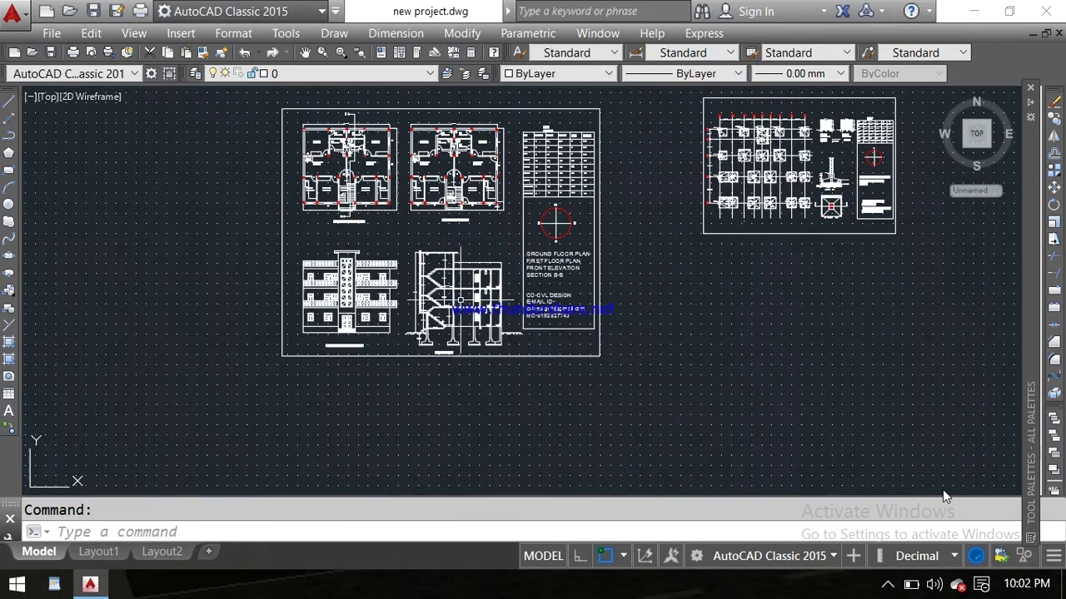
mouse_move(494, 252)
middle_down()
mouse_move(452, 300)
mouse_move(407, 318)
middle_up()
Zoom in and pan onto the column layout grid plan.
scroll(418, 295, down, 2)
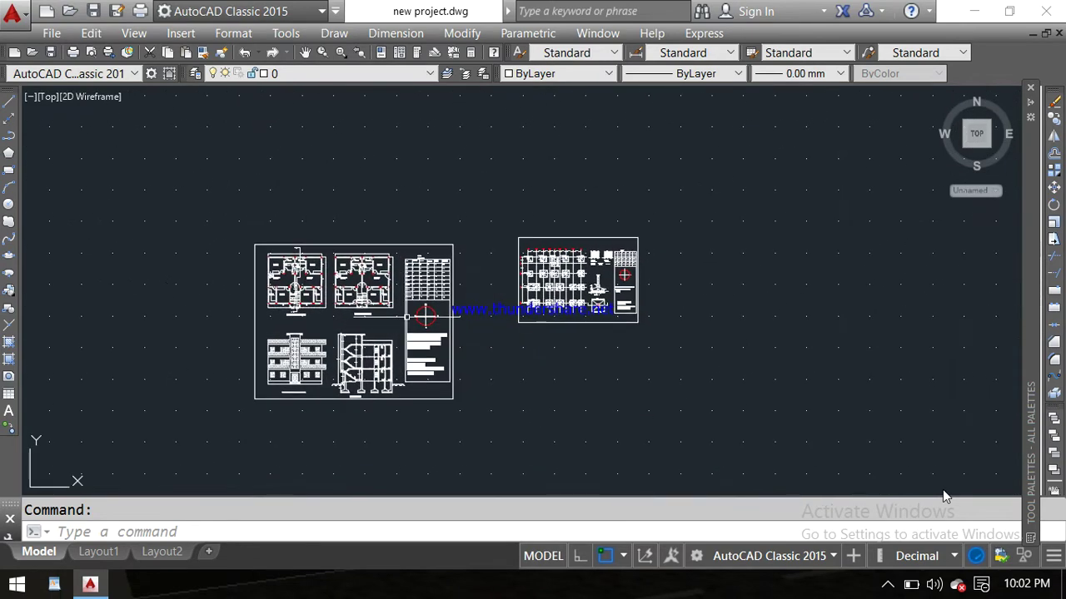
scroll(547, 266, up, 2)
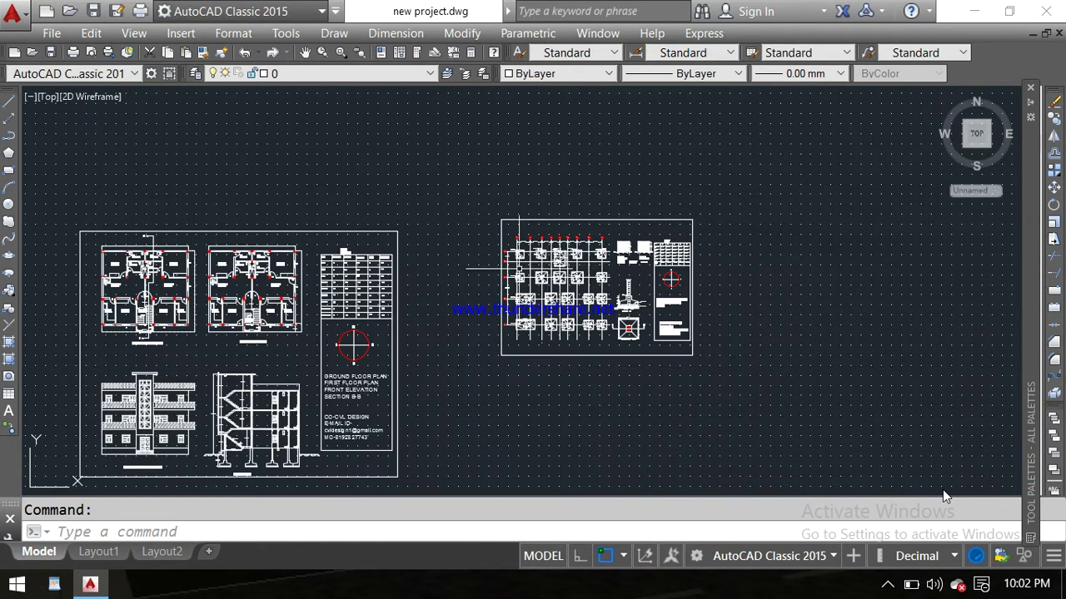
scroll(519, 268, up, 4)
middle_drag(578, 278, 467, 254)
scroll(507, 286, up, 1)
scroll(507, 285, up, 1)
middle_drag(507, 286, 495, 262)
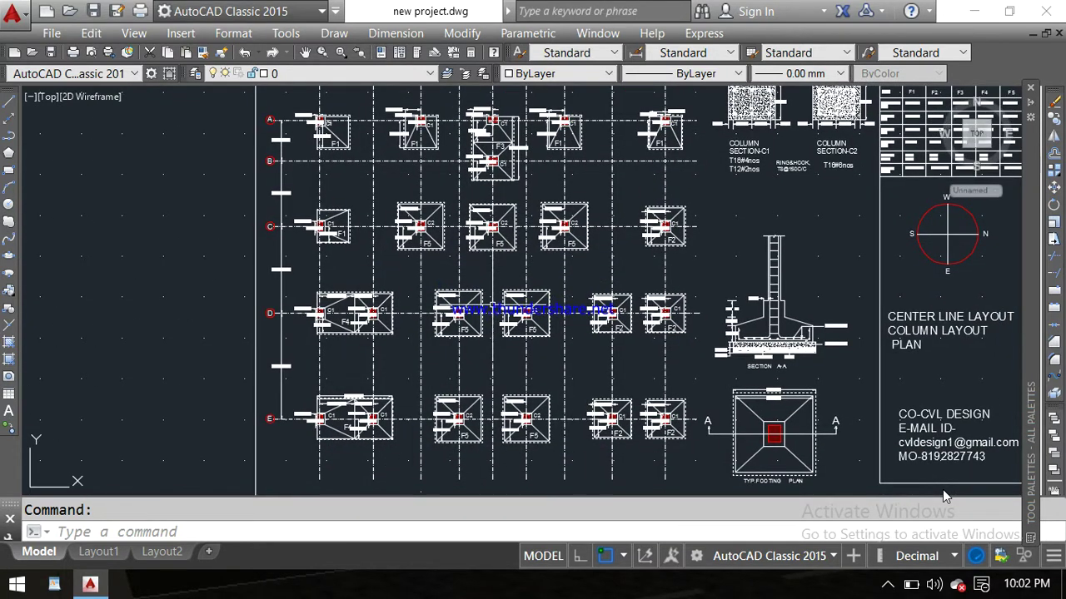
Centre the footing plan so grid bubbles 01–09 and rows A–C fill the view.
scroll(496, 305, down, 2)
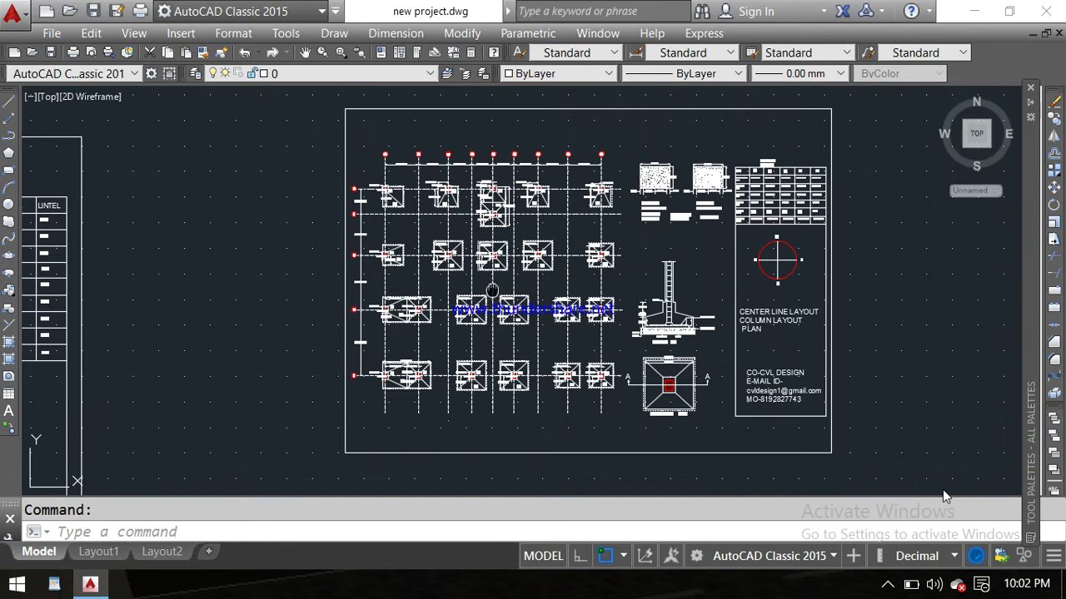
scroll(492, 289, up, 2)
middle_drag(497, 315, 502, 285)
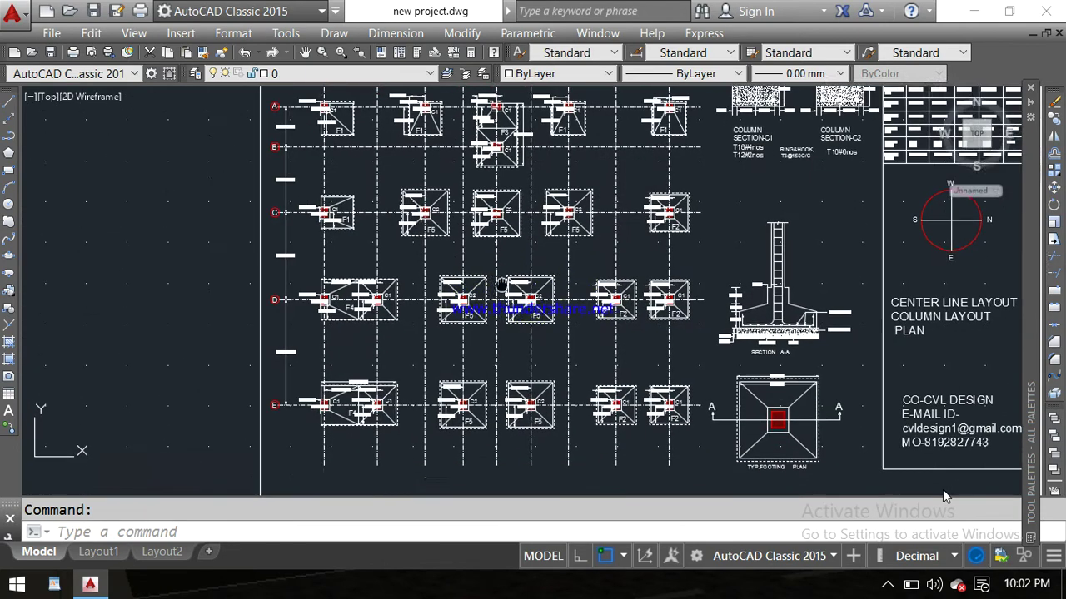
scroll(501, 285, up, 2)
scroll(501, 286, down, 4)
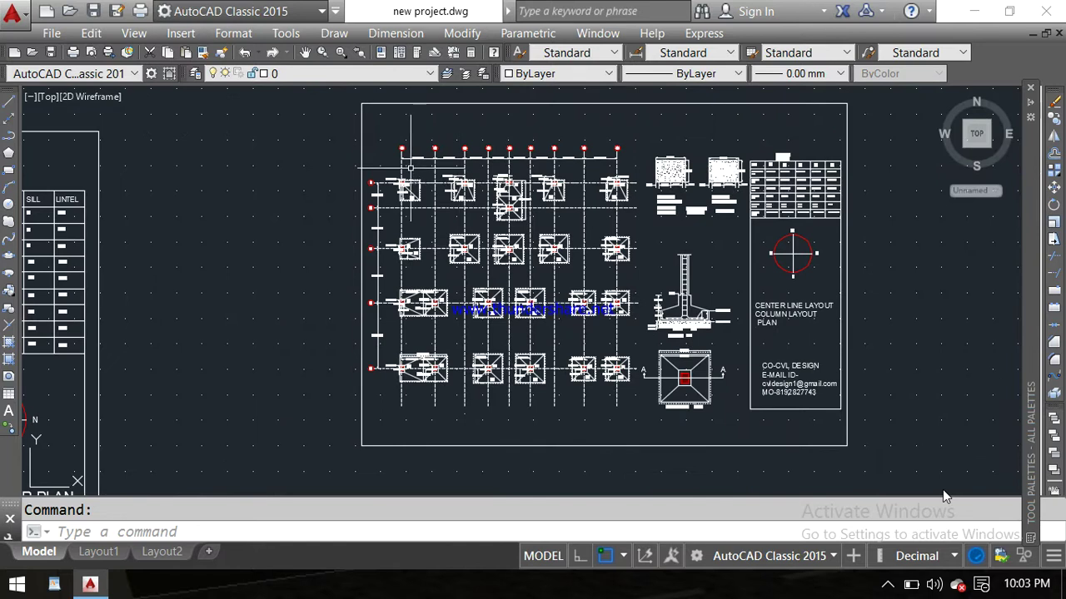
scroll(407, 160, up, 2)
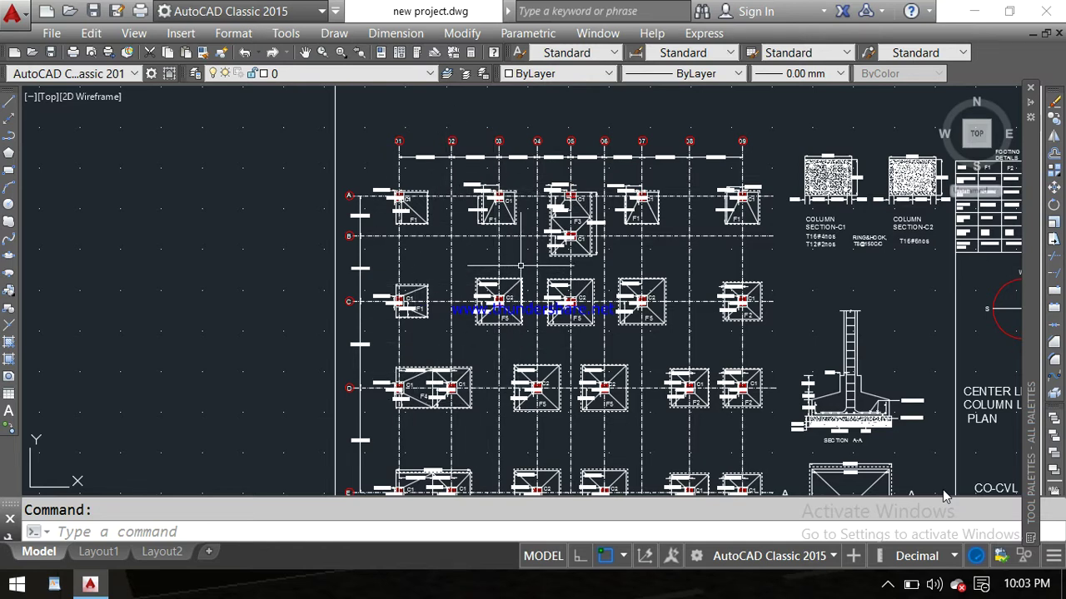
scroll(524, 263, up, 2)
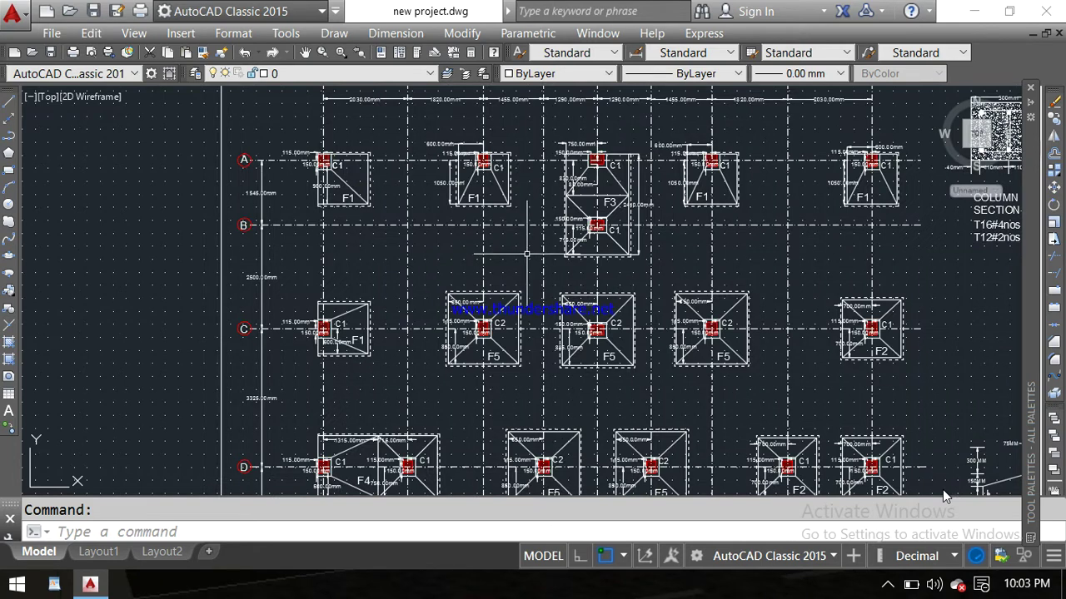
middle_drag(527, 254, 524, 341)
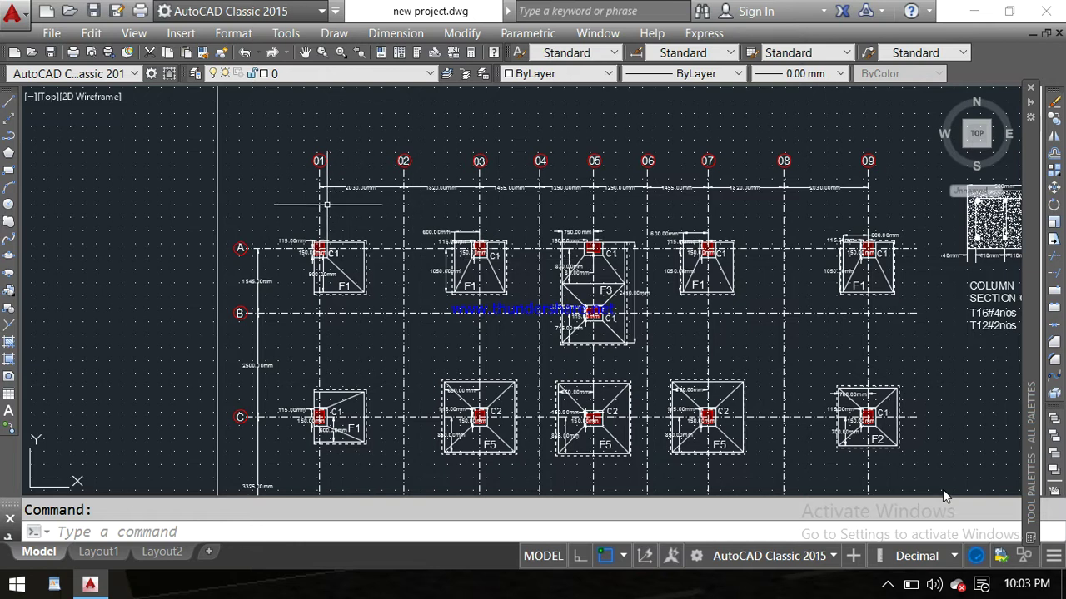
scroll(345, 208, up, 4)
Zoom in close on column C1 and footing F1 at grid A/01.
middle_drag(376, 215, 351, 264)
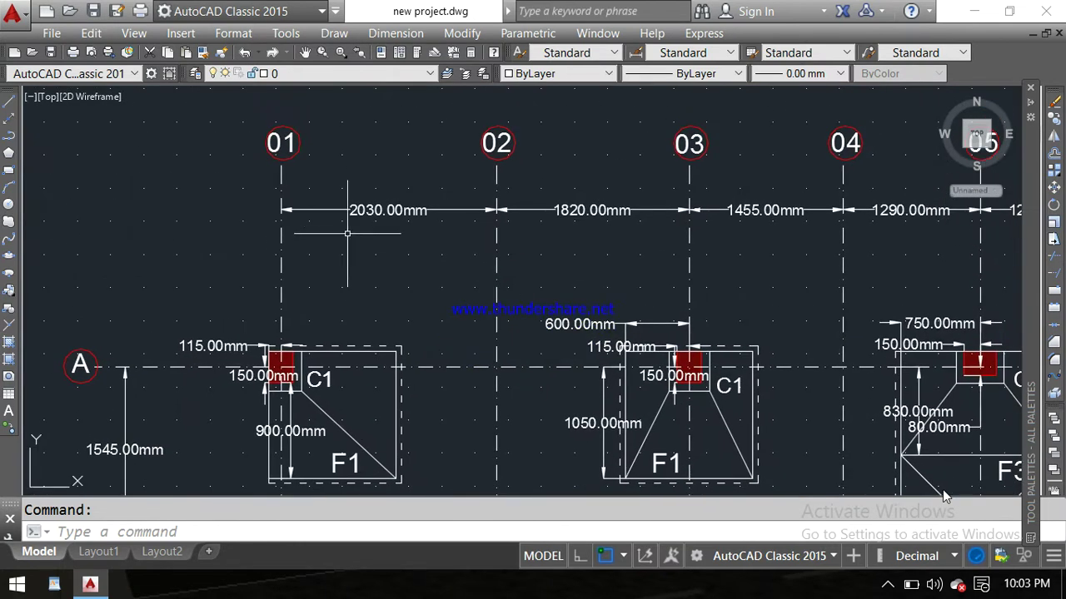
scroll(326, 190, down, 2)
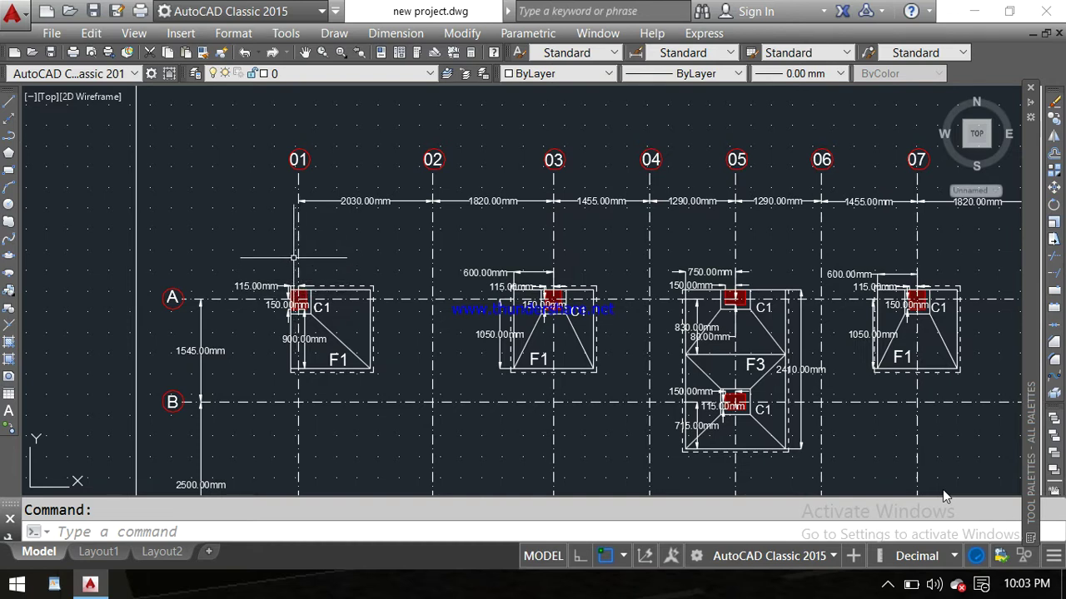
scroll(292, 252, up, 3)
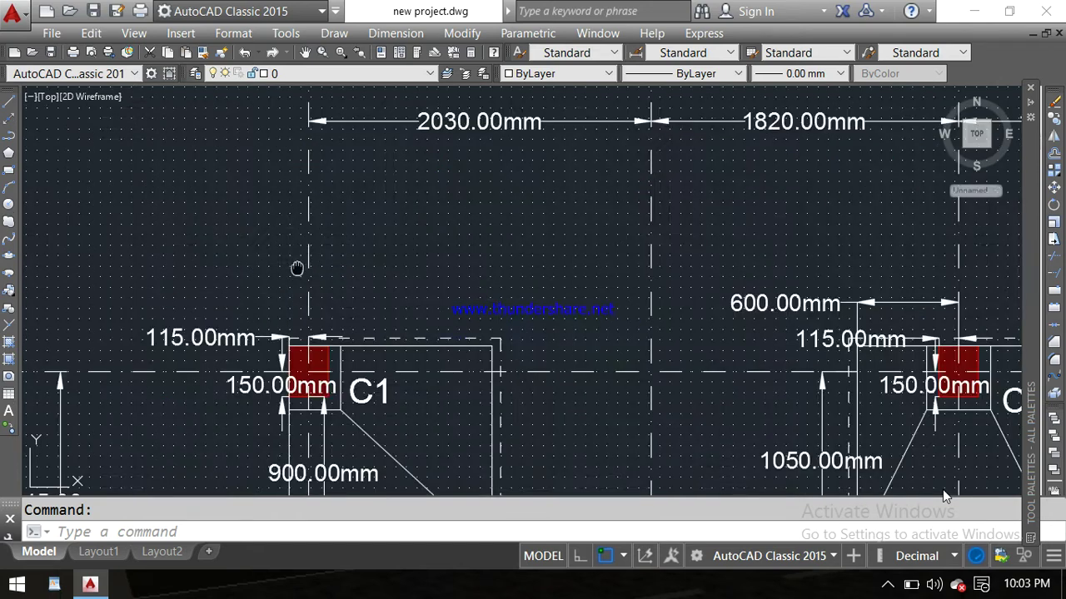
middle_drag(298, 266, 309, 136)
scroll(311, 206, up, 2)
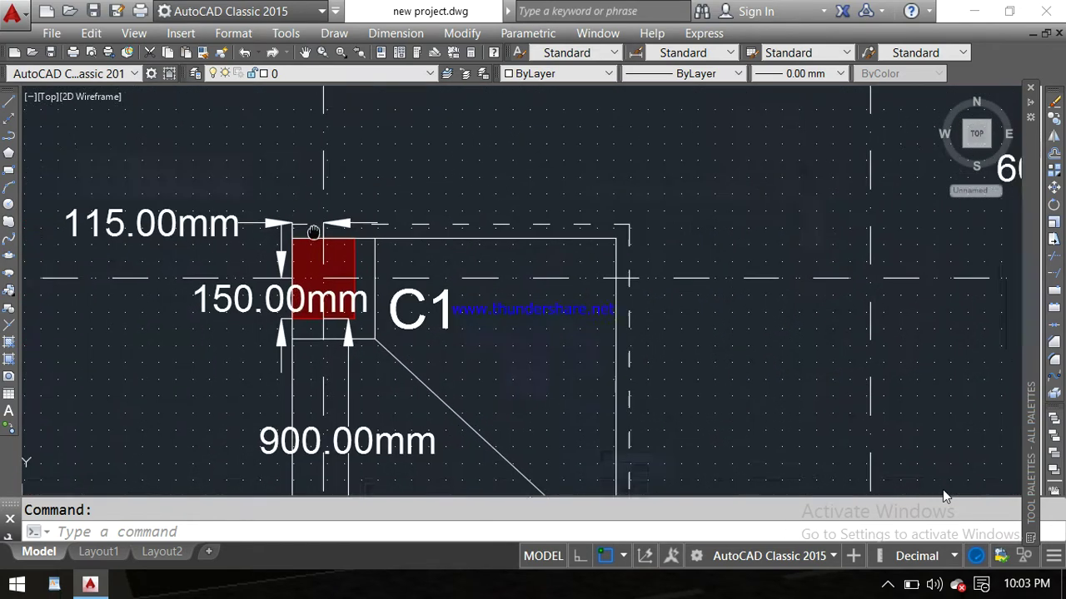
middle_drag(312, 205, 284, 279)
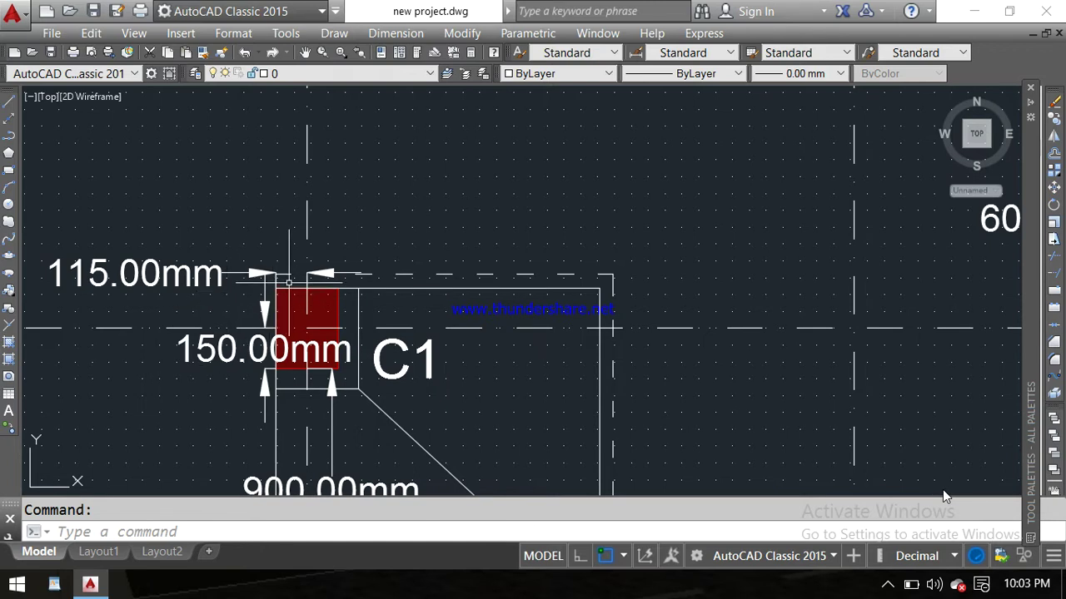
Zoom out to show grid bubbles 01–07 with the neighbouring footings.
scroll(284, 278, down, 2)
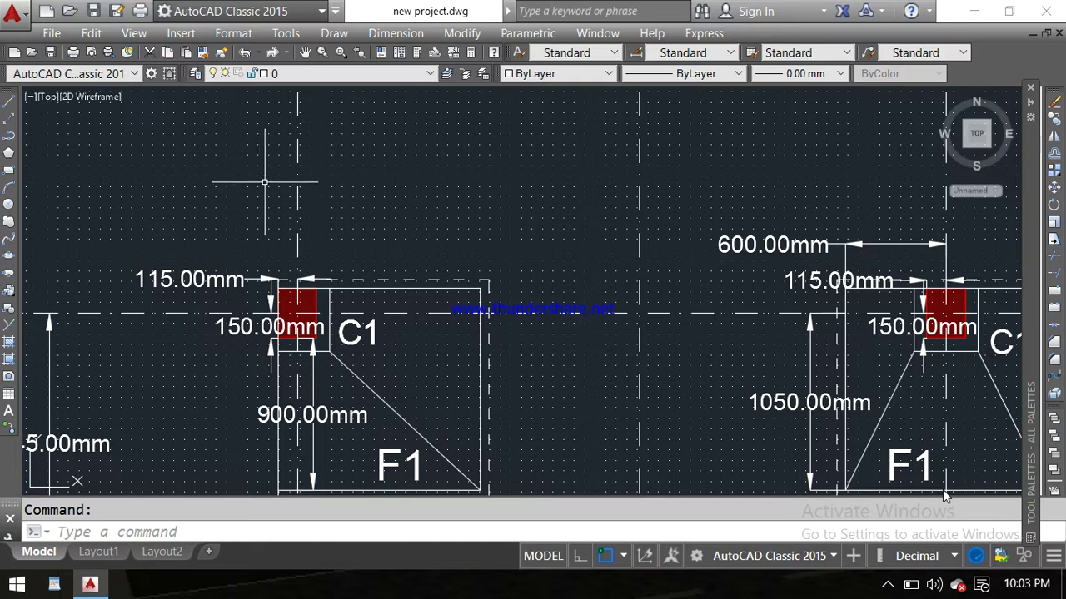
scroll(308, 188, down, 4)
middle_drag(322, 182, 374, 202)
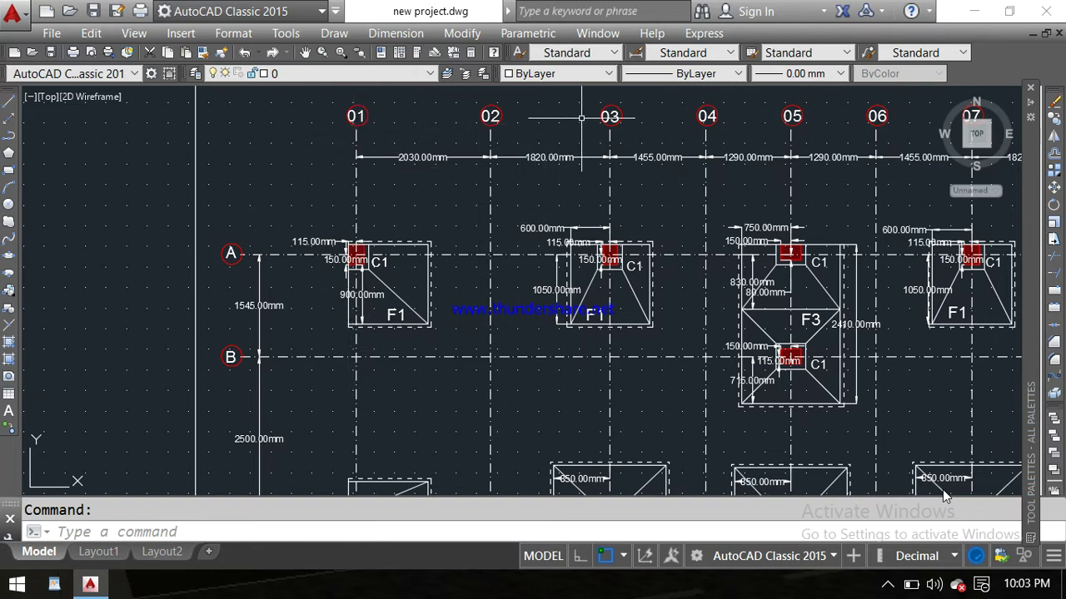
scroll(404, 162, up, 2)
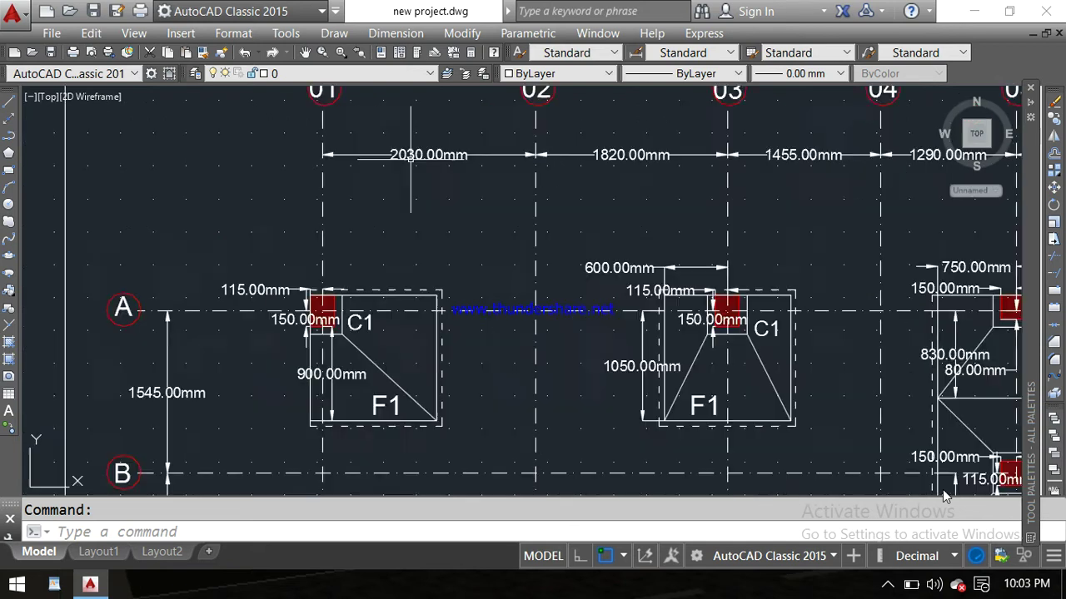
scroll(401, 167, down, 2)
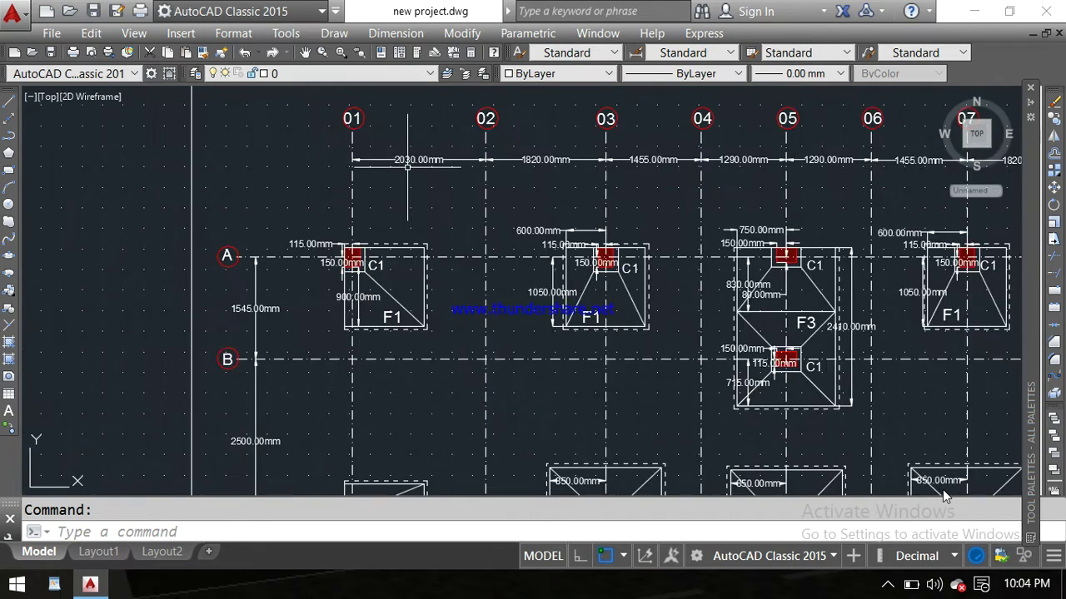
scroll(408, 168, up, 3)
scroll(413, 170, down, 1)
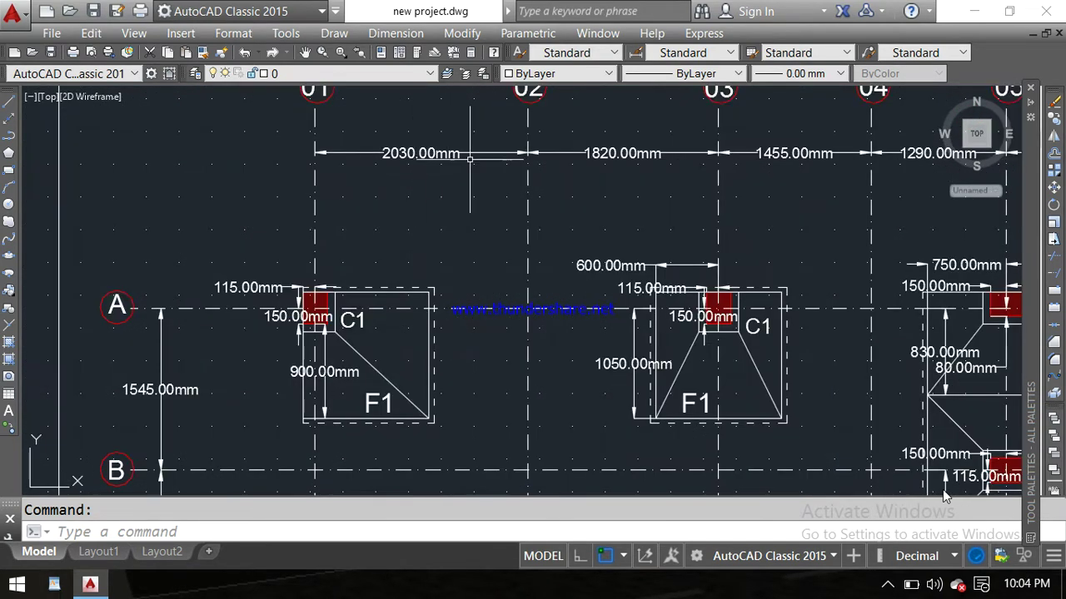
scroll(603, 169, down, 2)
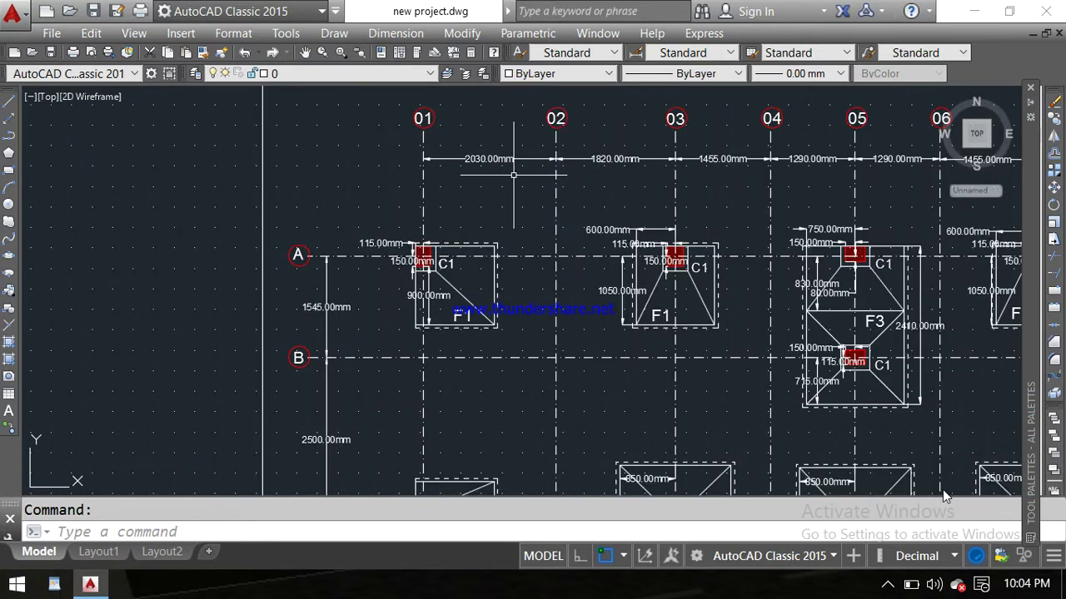
scroll(544, 435, down, 2)
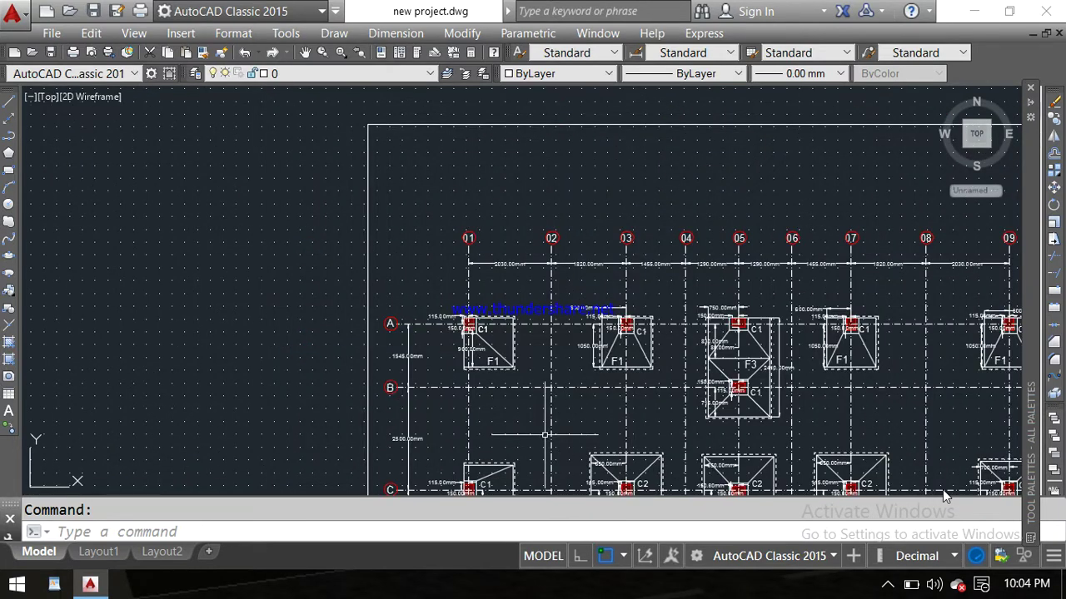
middle_drag(545, 434, 444, 325)
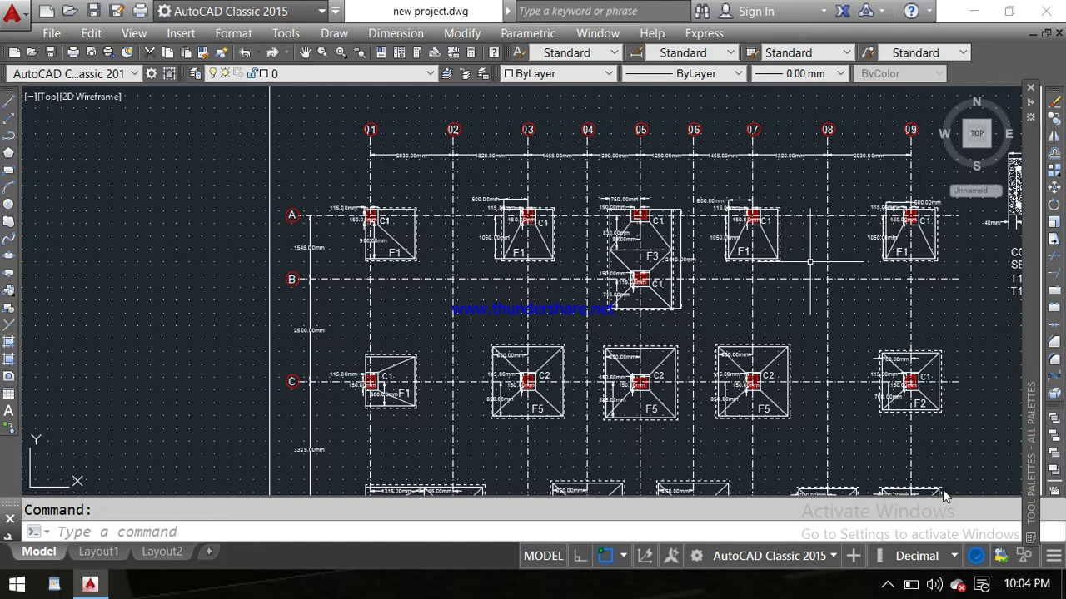
scroll(298, 217, up, 2)
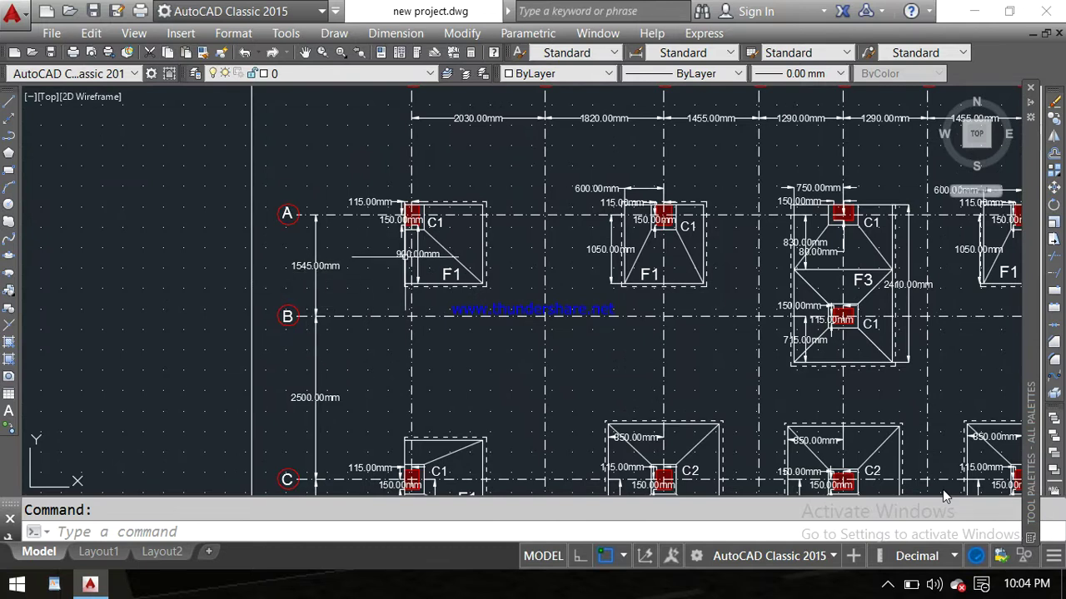
scroll(434, 218, up, 4)
scroll(412, 213, up, 2)
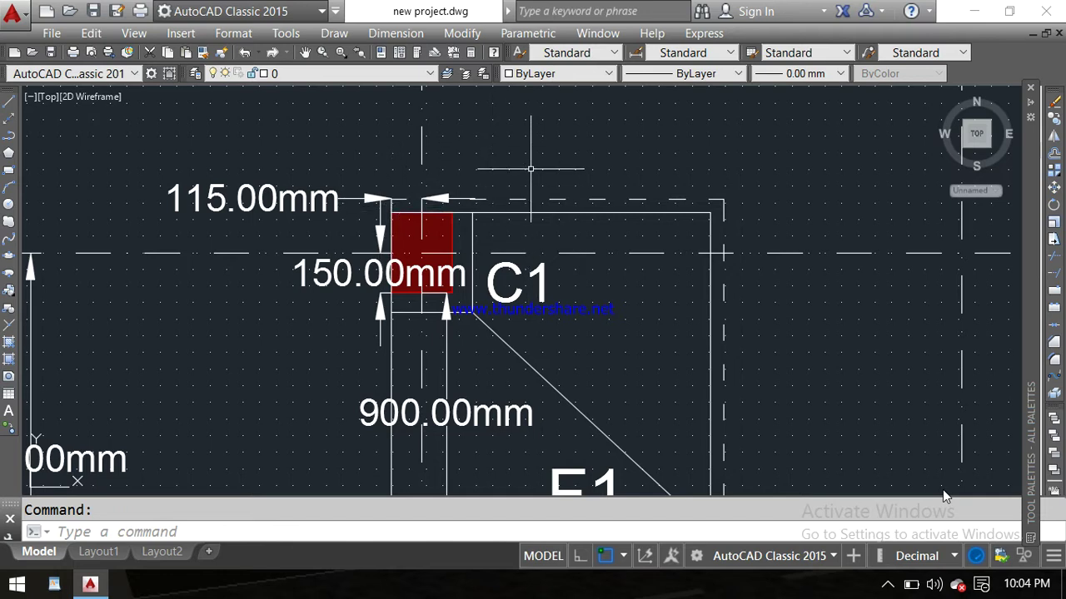
scroll(535, 163, down, 4)
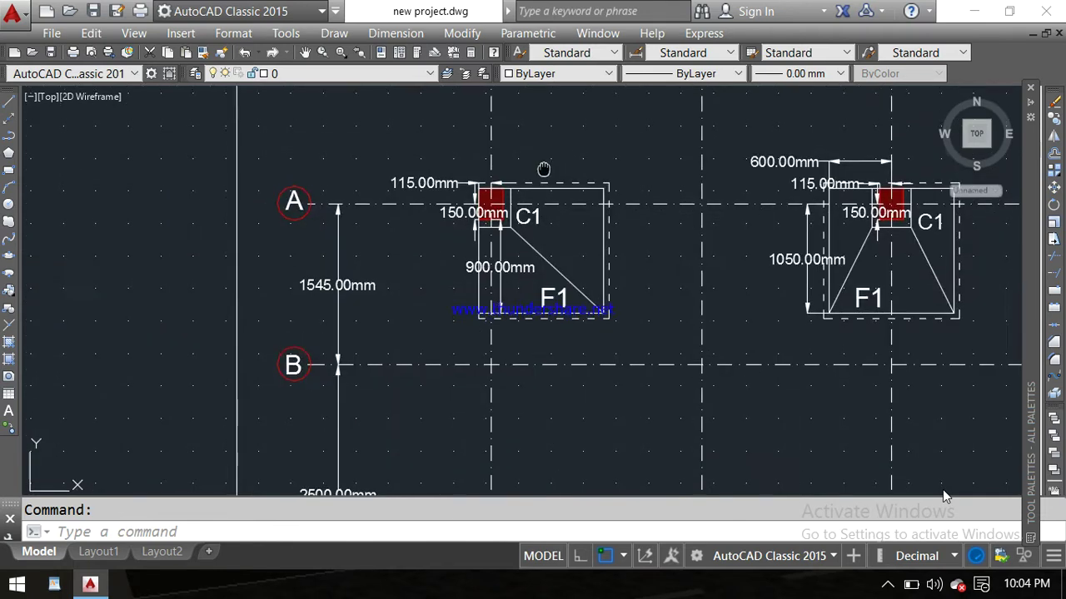
middle_drag(544, 171, 490, 244)
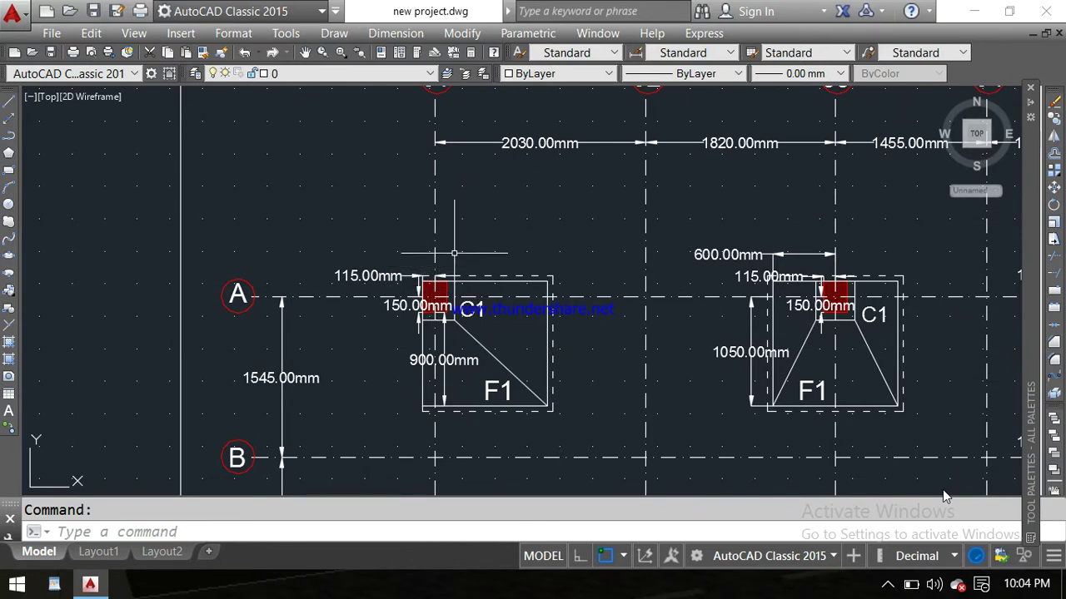
scroll(453, 253, down, 3)
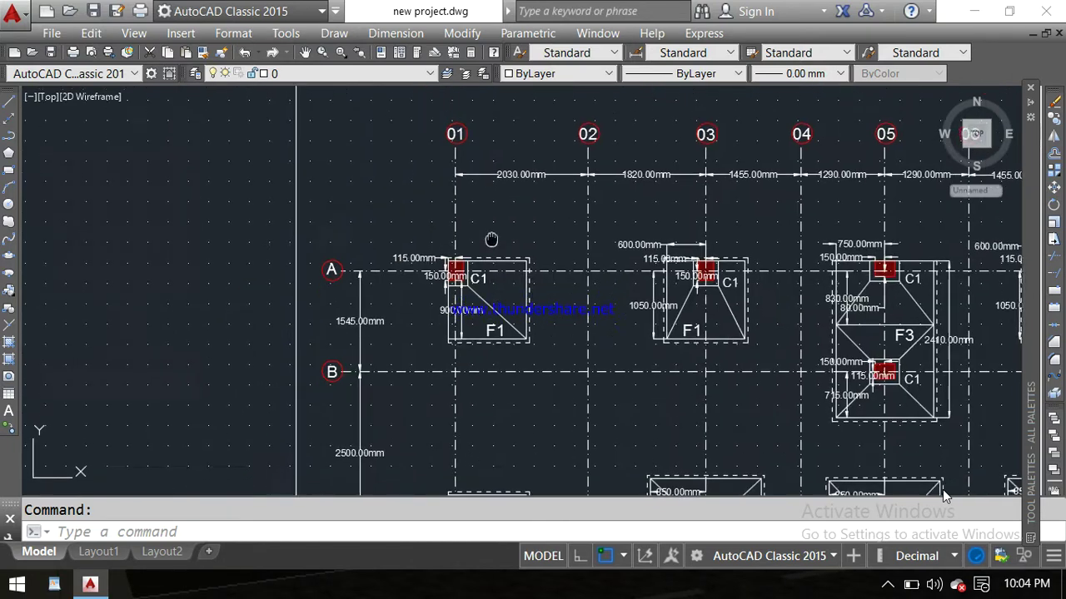
middle_drag(488, 238, 473, 224)
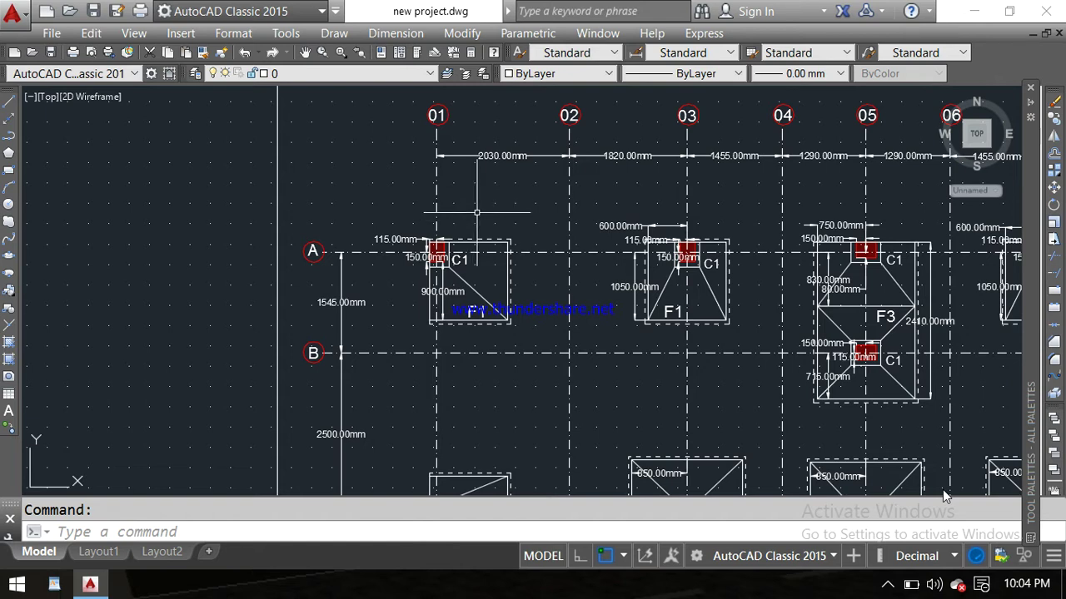
scroll(435, 274, up, 2)
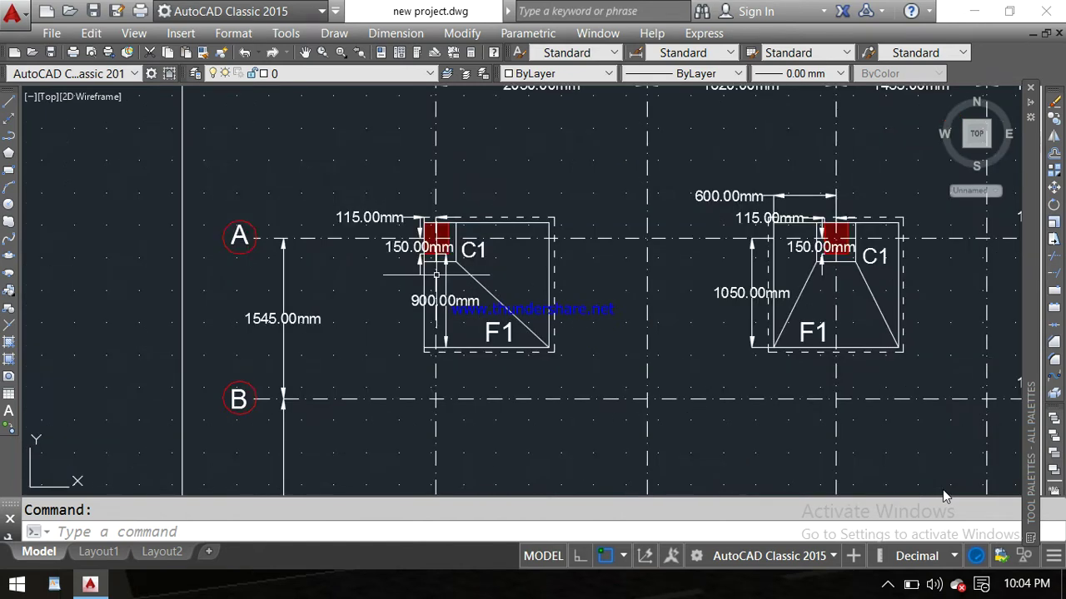
scroll(436, 274, up, 2)
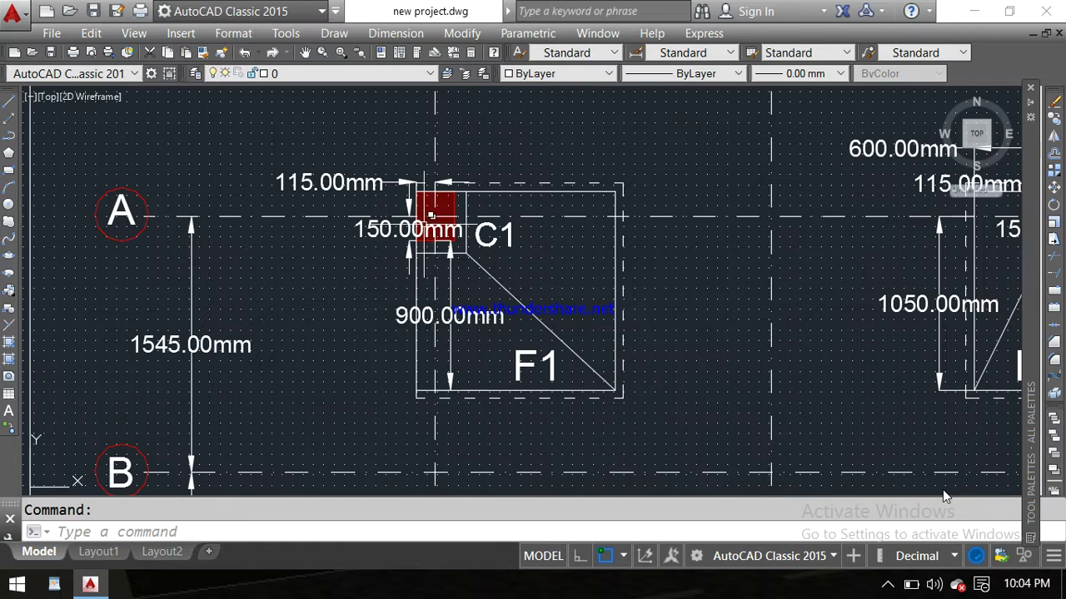
scroll(381, 236, up, 2)
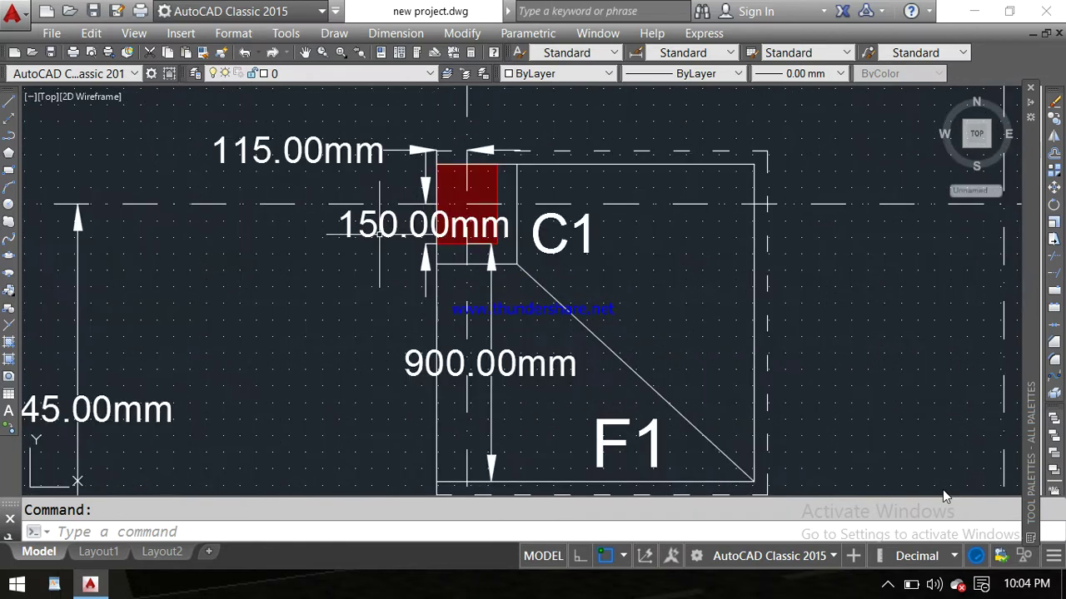
scroll(401, 204, down, 2)
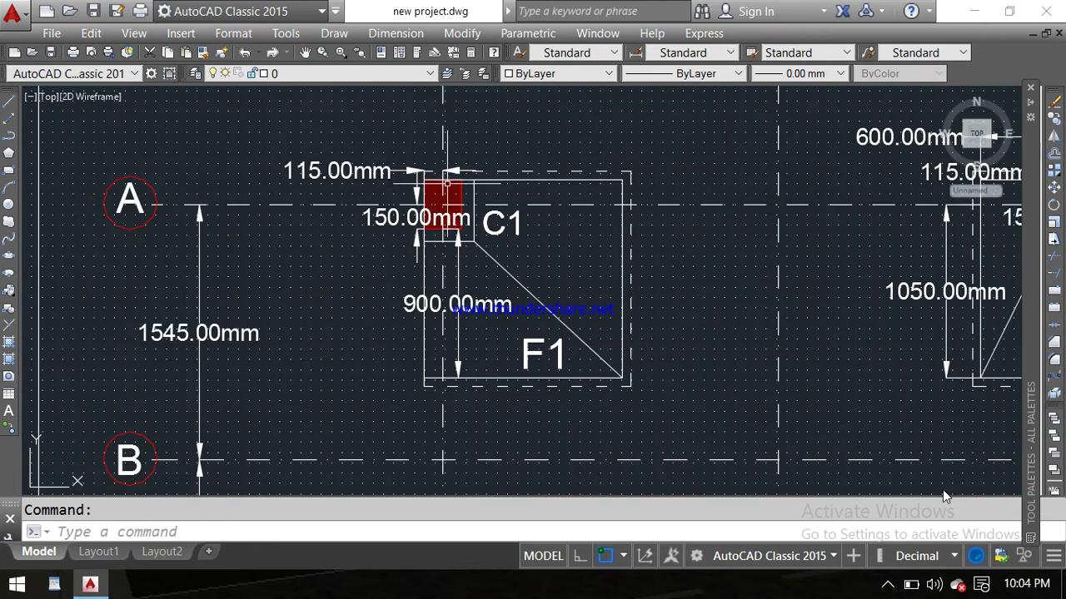
scroll(447, 187, down, 2)
scroll(446, 190, down, 2)
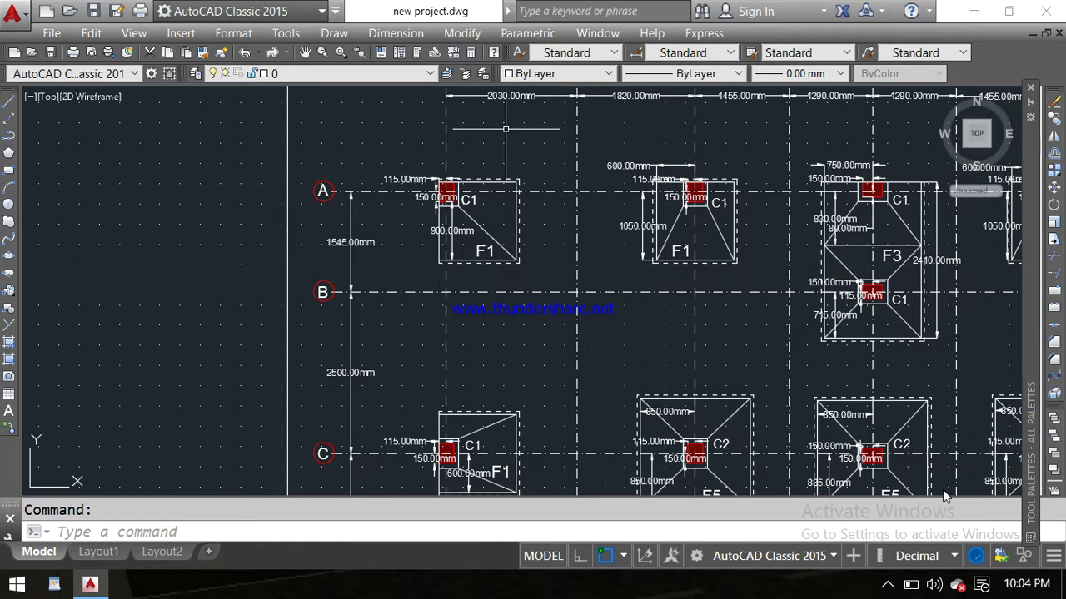
middle_drag(506, 129, 459, 158)
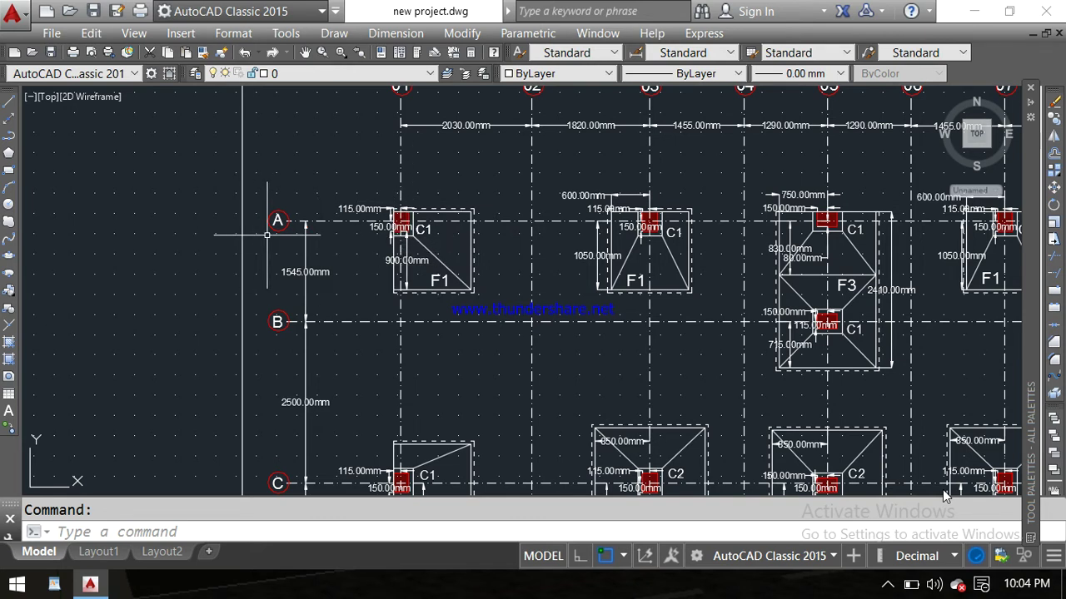
scroll(658, 217, down, 2)
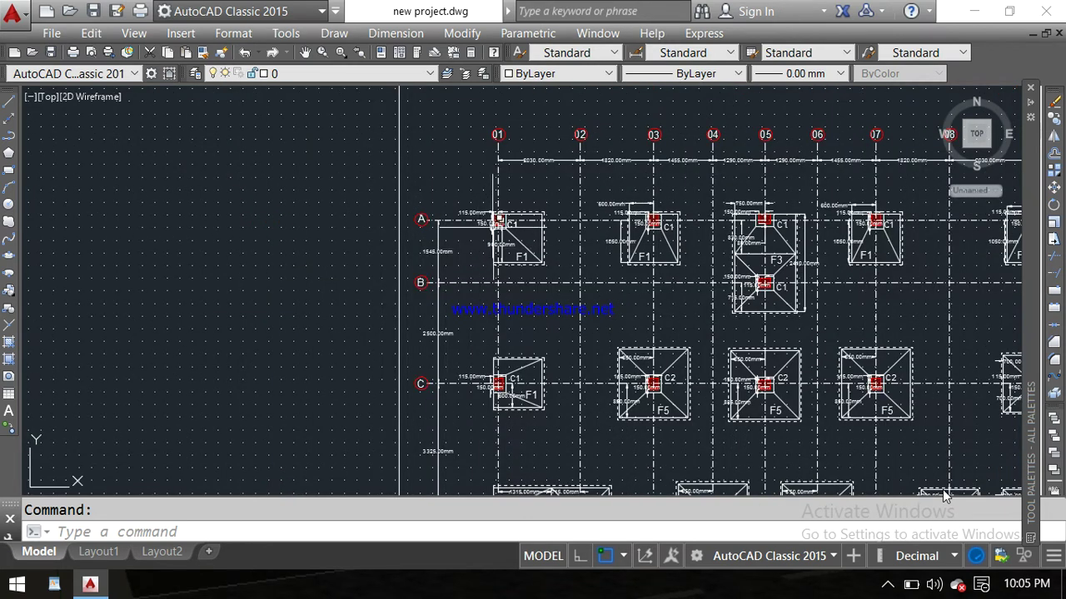
scroll(500, 225, up, 4)
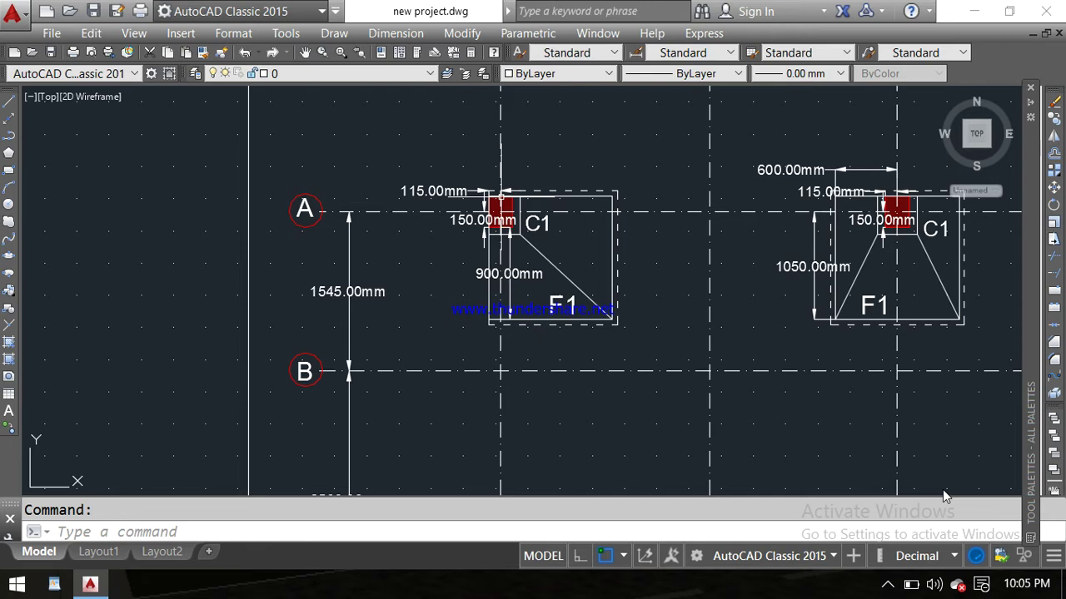
scroll(500, 204, down, 2)
middle_drag(496, 199, 459, 285)
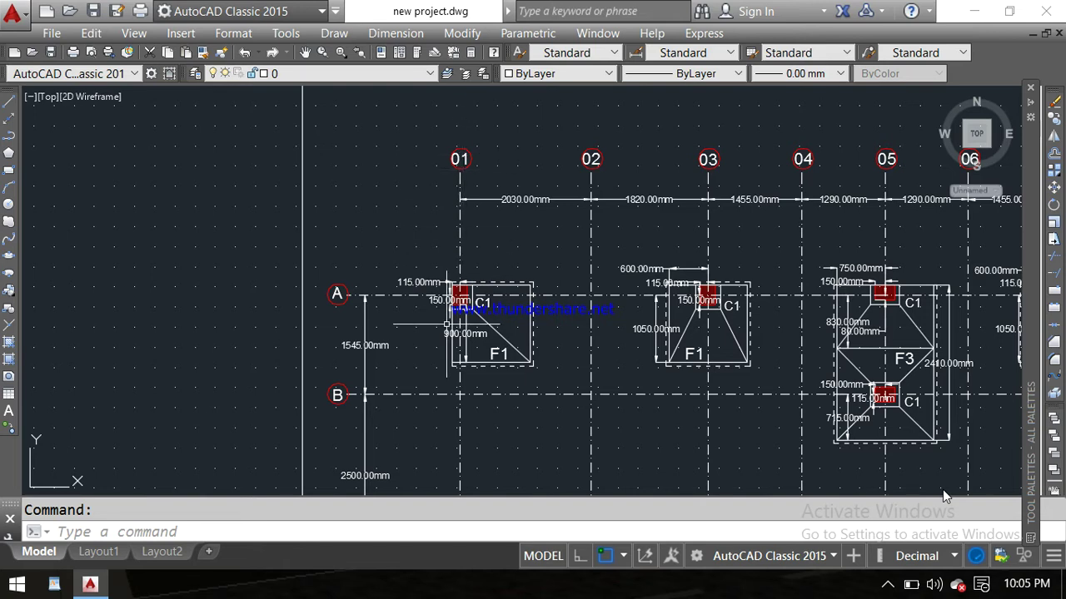
scroll(466, 317, up, 2)
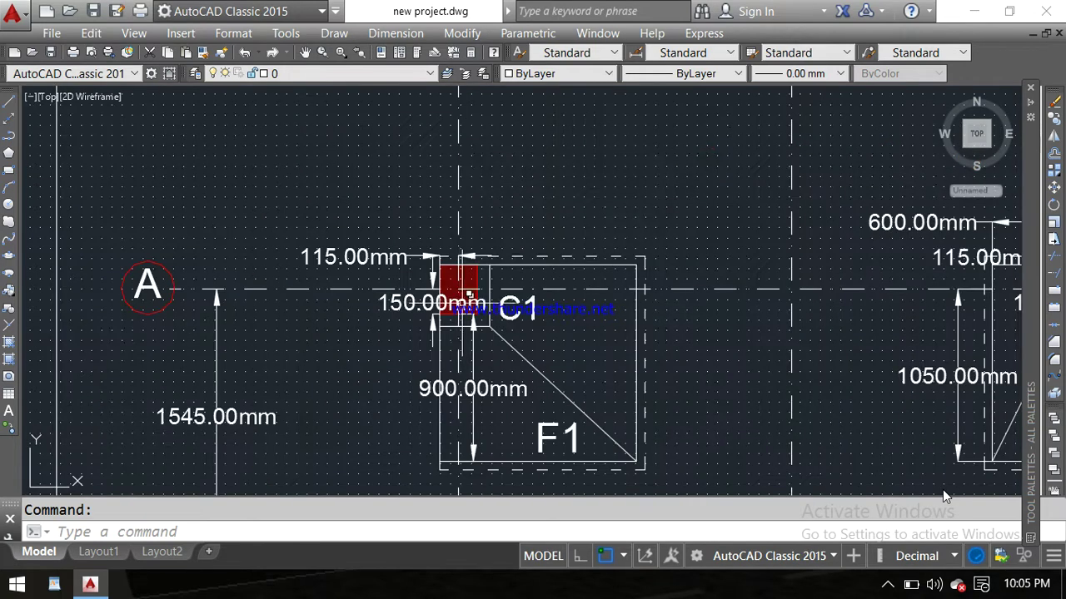
scroll(467, 316, up, 1)
scroll(467, 316, up, 1)
scroll(441, 244, up, 4)
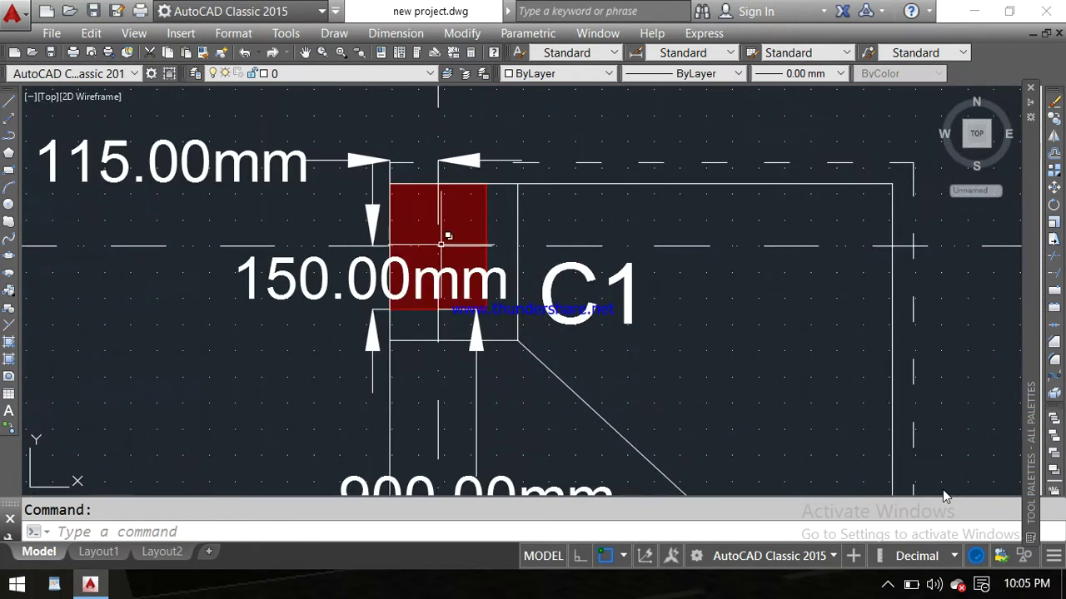
scroll(435, 244, down, 2)
scroll(434, 244, down, 2)
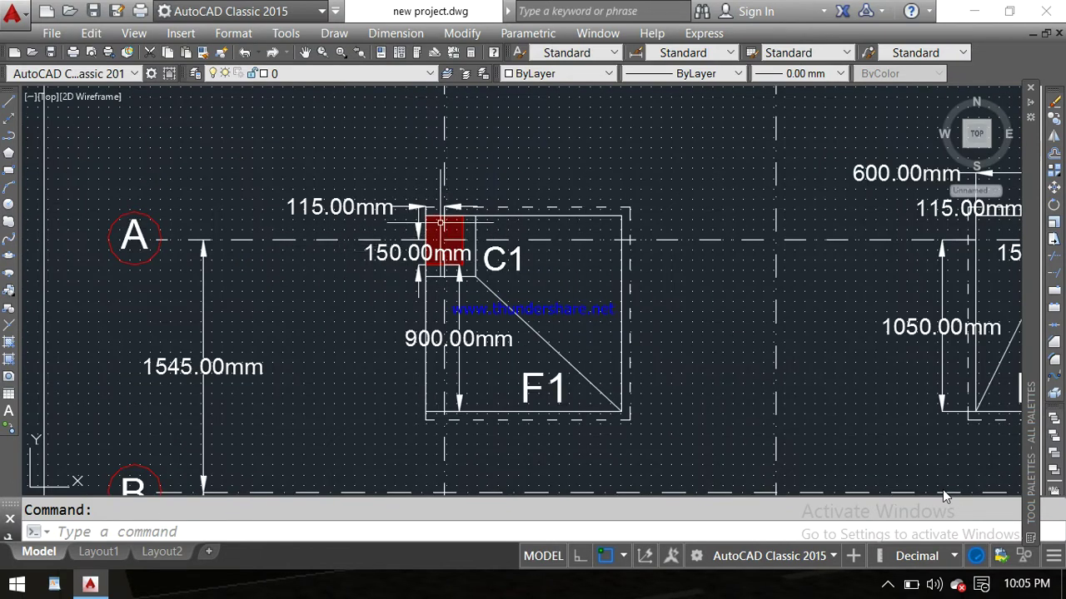
scroll(492, 222, down, 4)
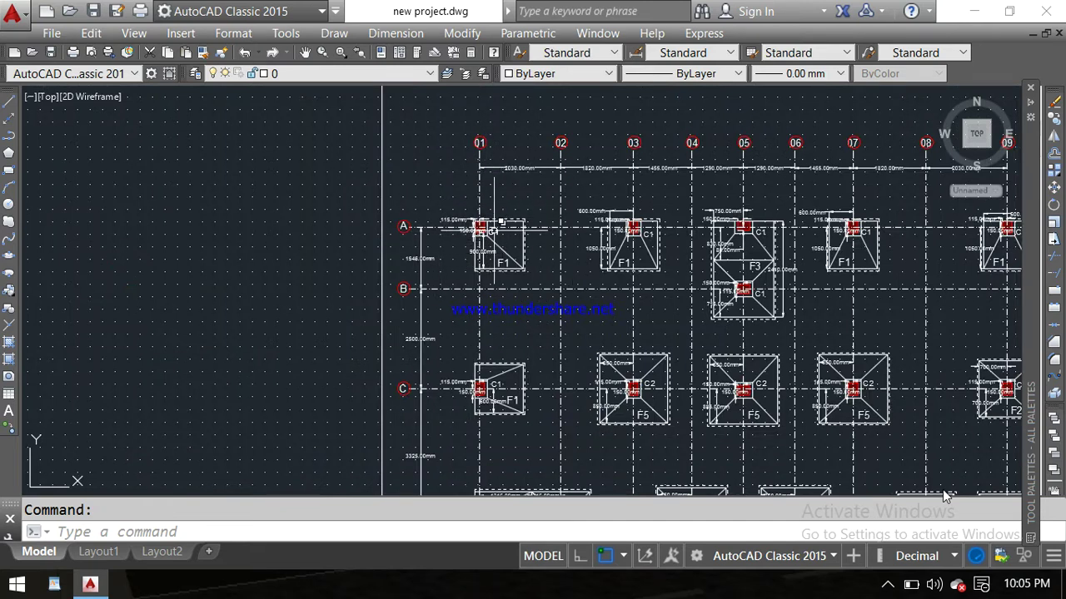
scroll(486, 239, up, 8)
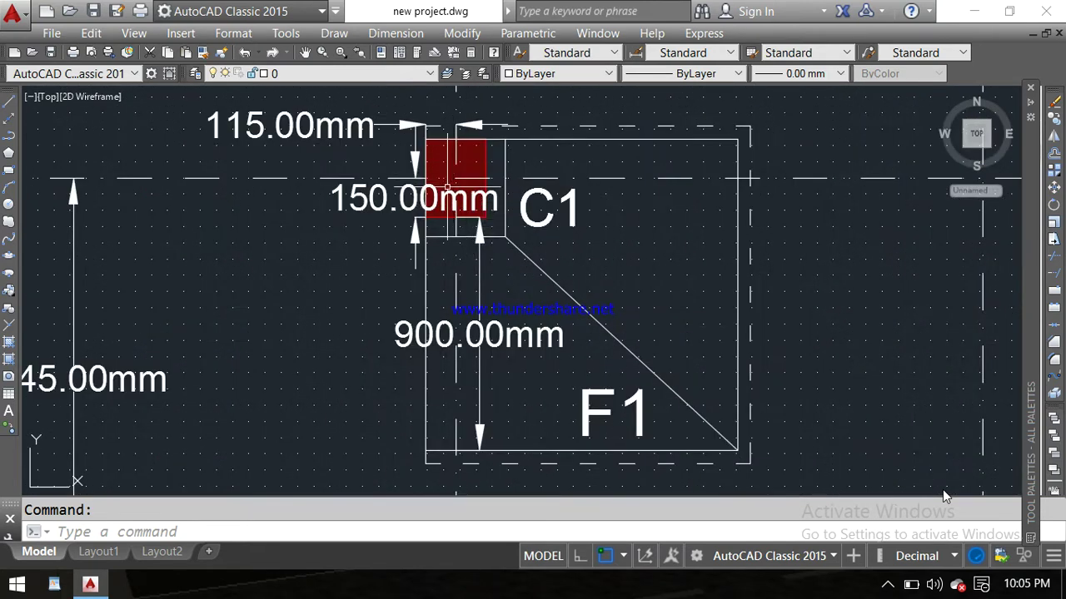
middle_drag(457, 173, 473, 272)
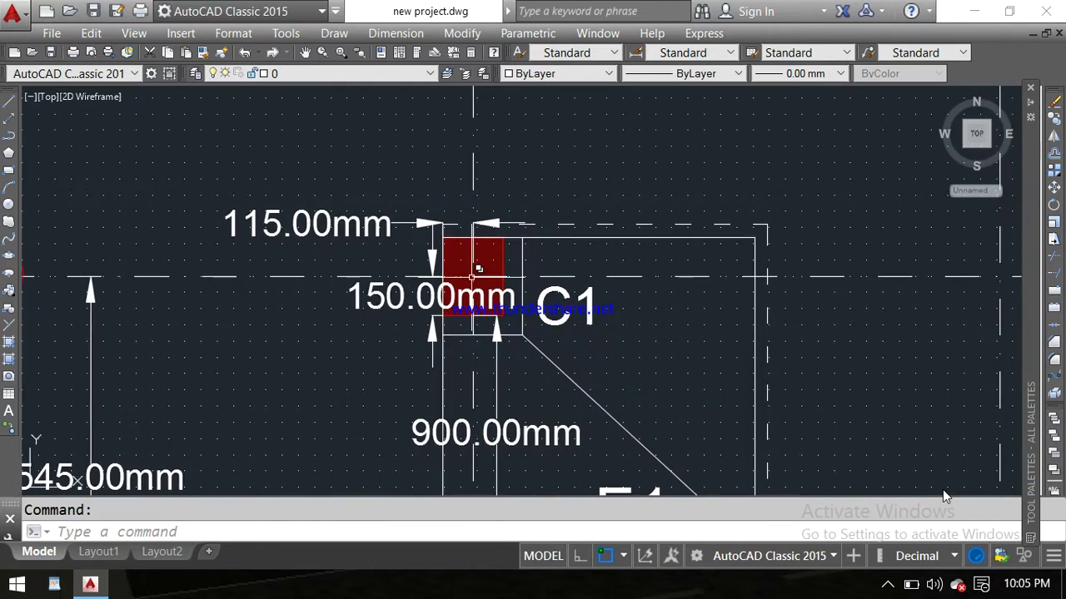
scroll(477, 269, down, 3)
scroll(477, 269, down, 3)
scroll(478, 269, down, 2)
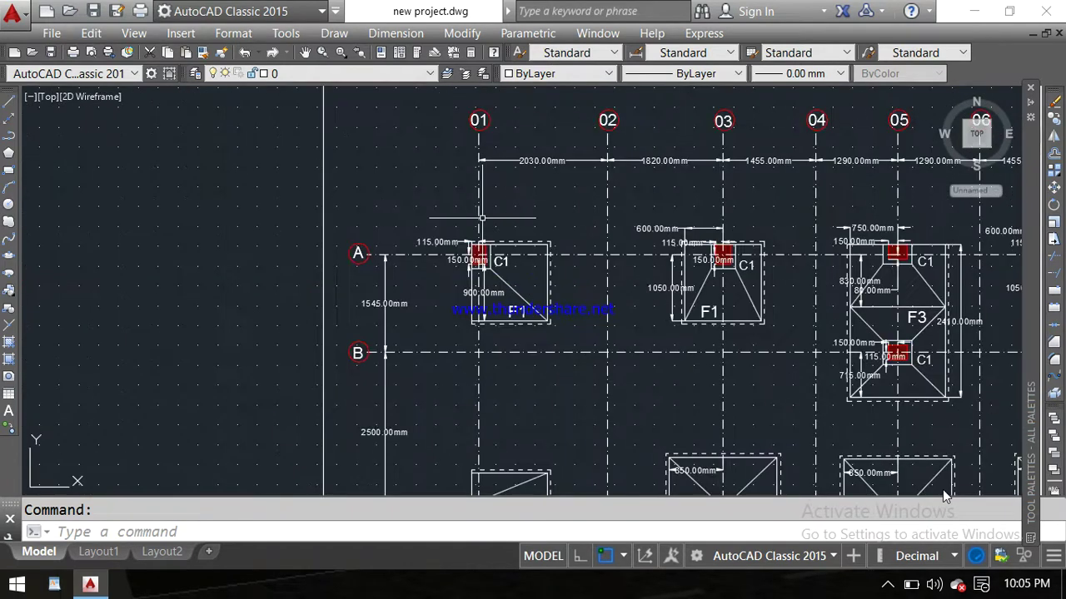
scroll(478, 269, down, 2)
middle_drag(492, 208, 495, 238)
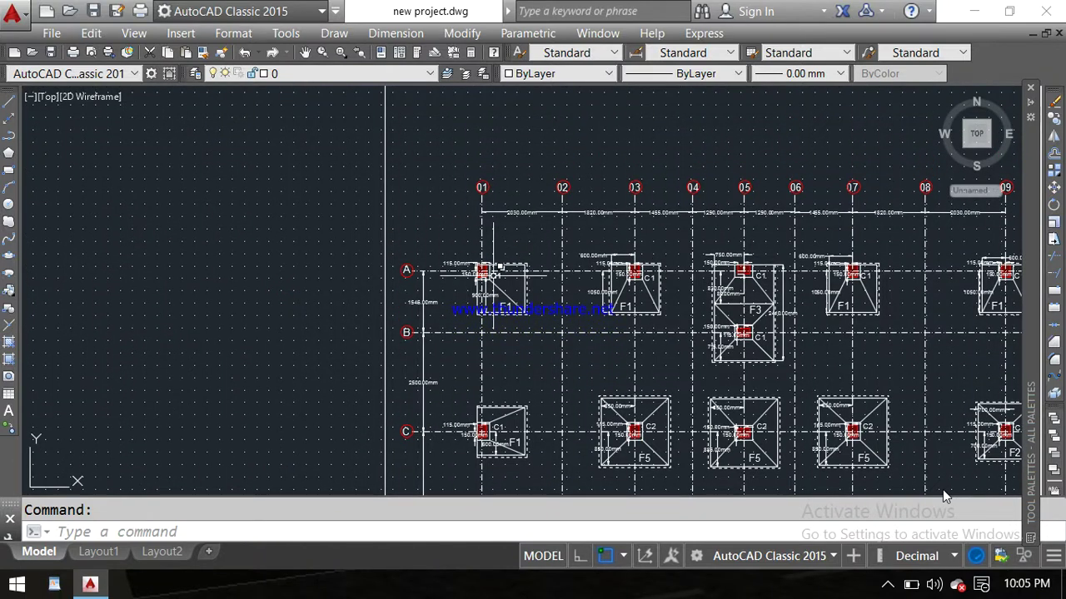
scroll(494, 275, up, 4)
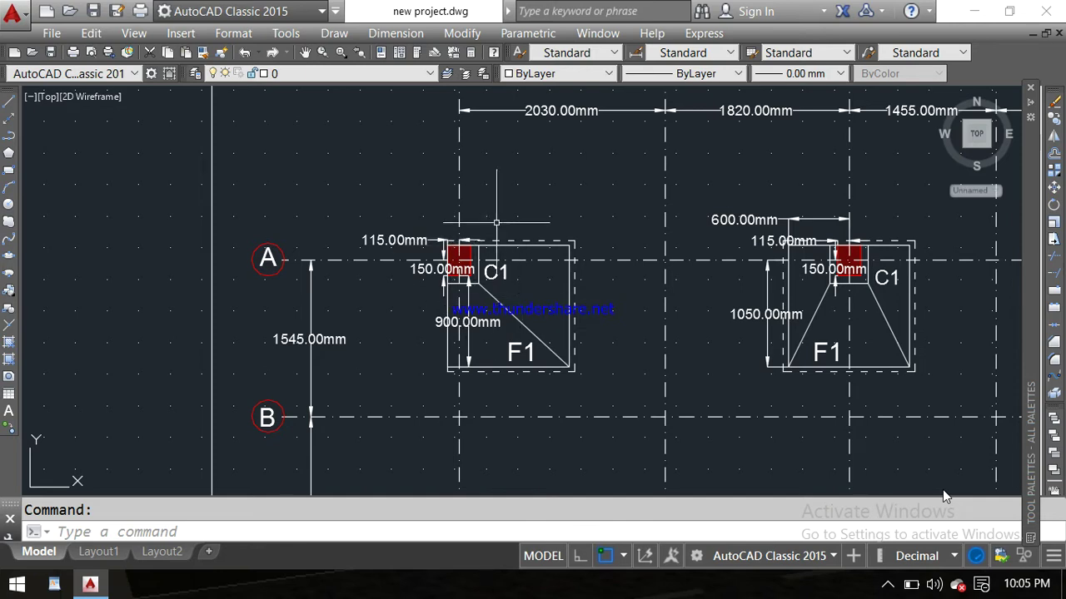
middle_drag(487, 215, 488, 283)
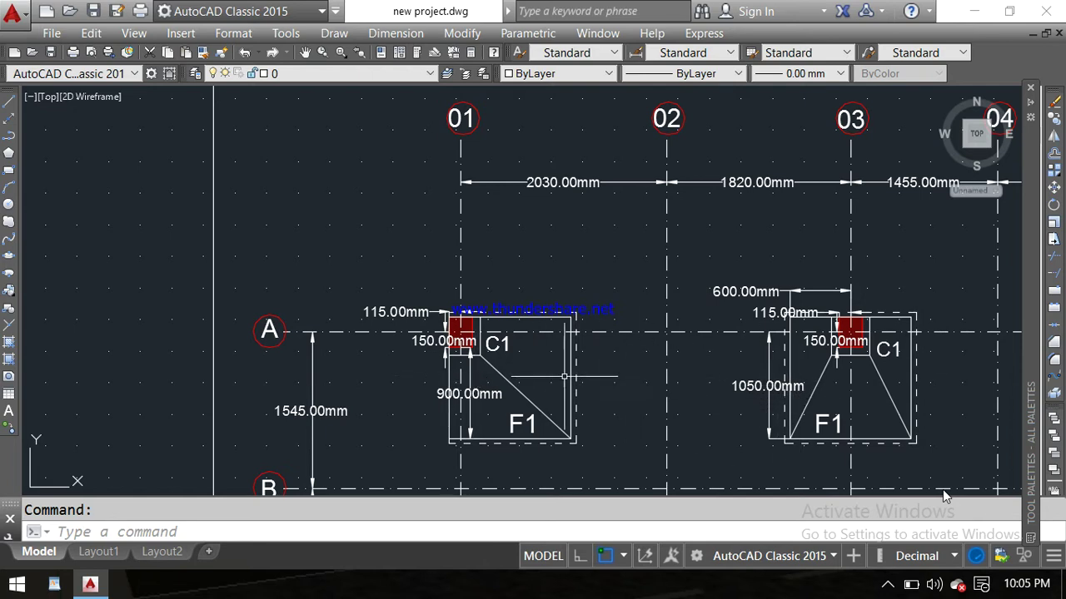
middle_drag(543, 369, 547, 313)
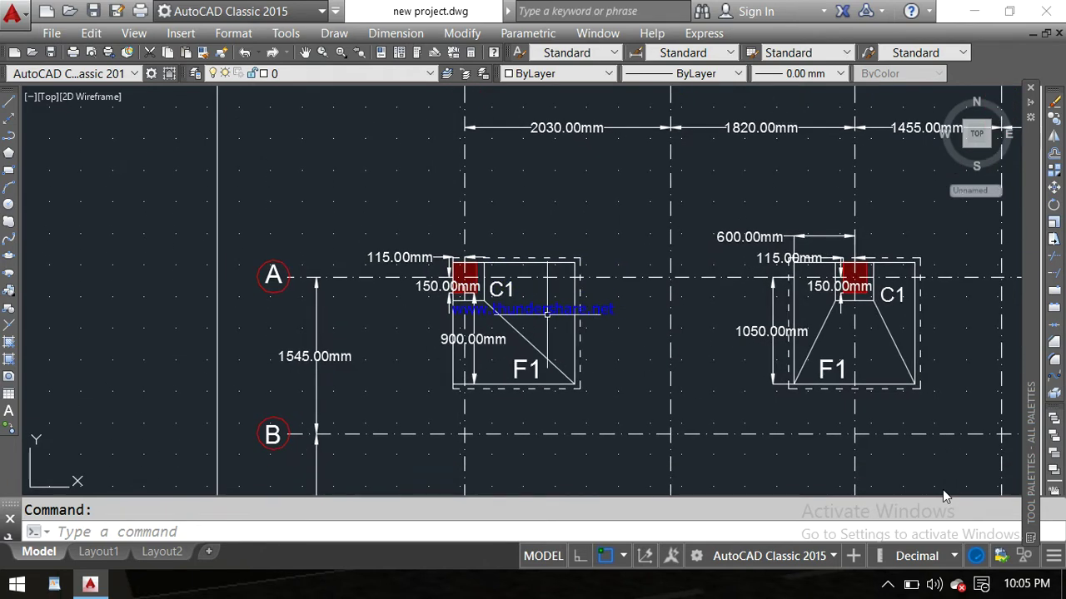
scroll(463, 275, up, 3)
scroll(464, 274, up, 2)
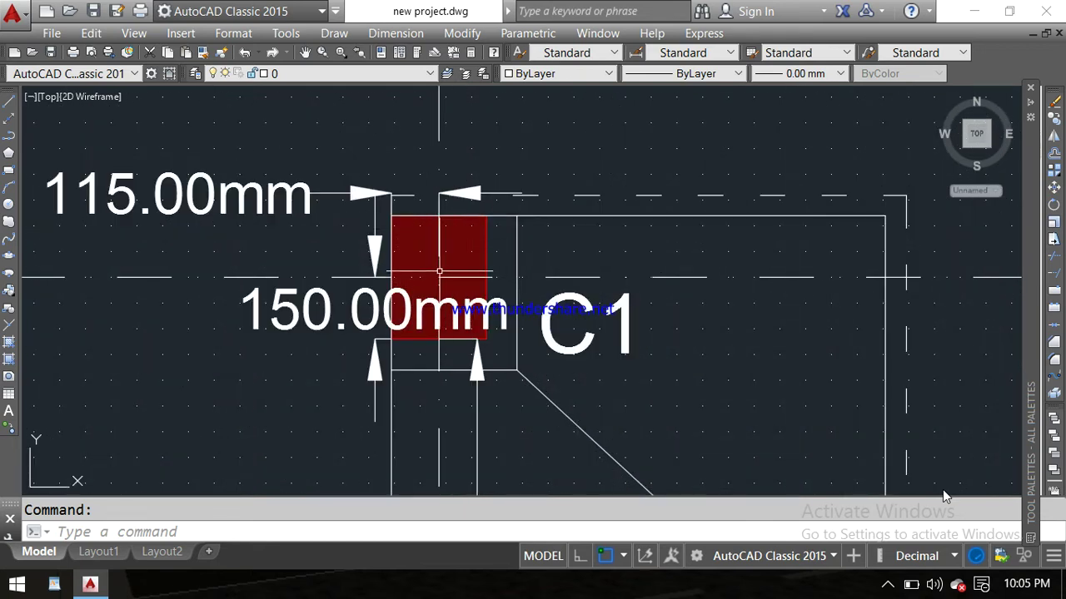
scroll(446, 277, down, 2)
middle_drag(439, 275, 521, 271)
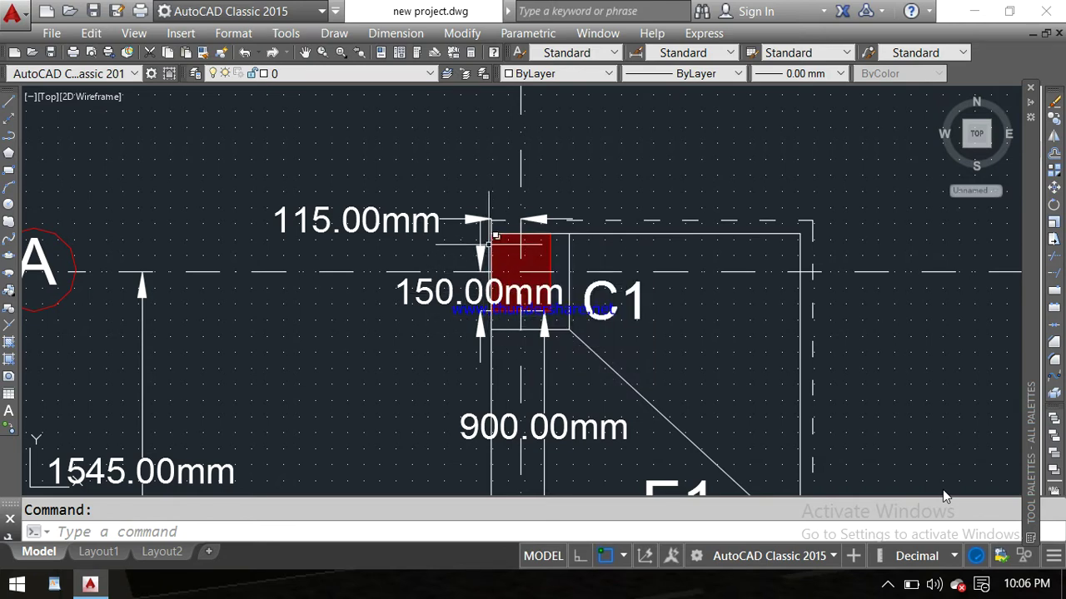
scroll(522, 251, down, 4)
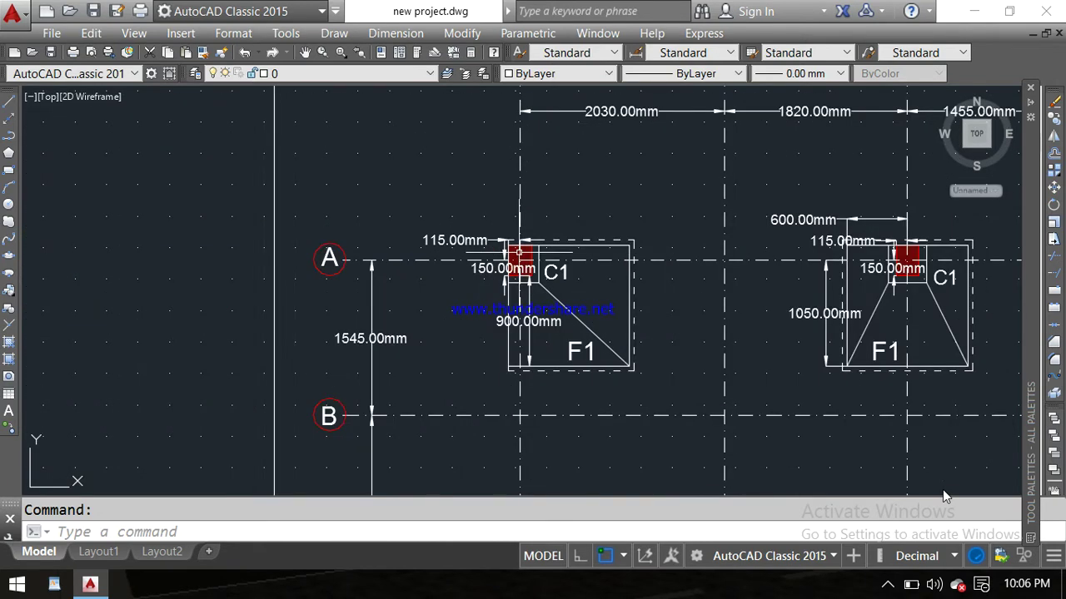
scroll(520, 251, up, 5)
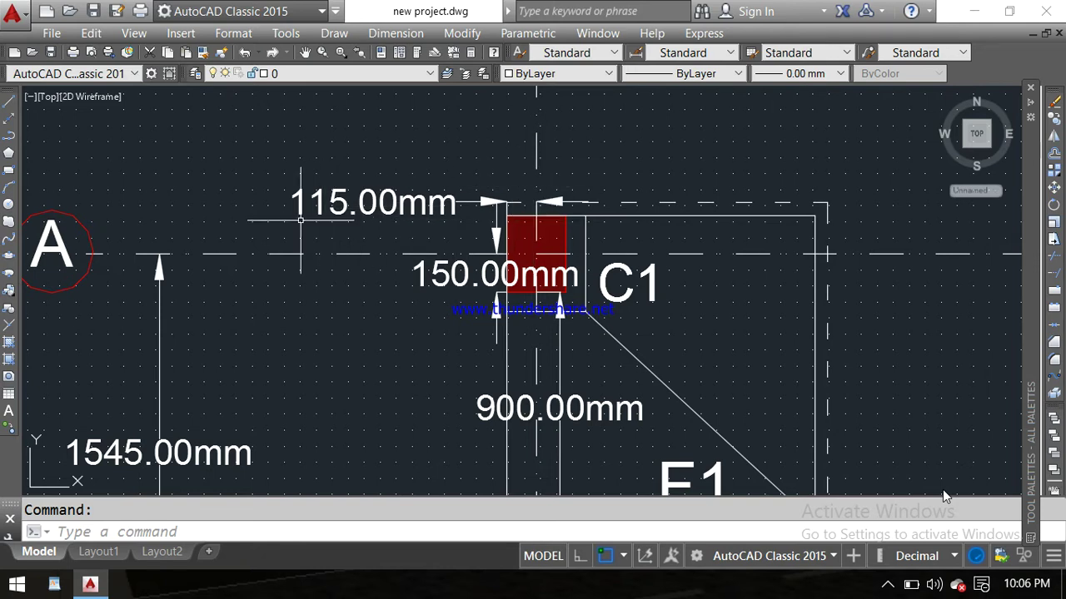
scroll(509, 204, down, 5)
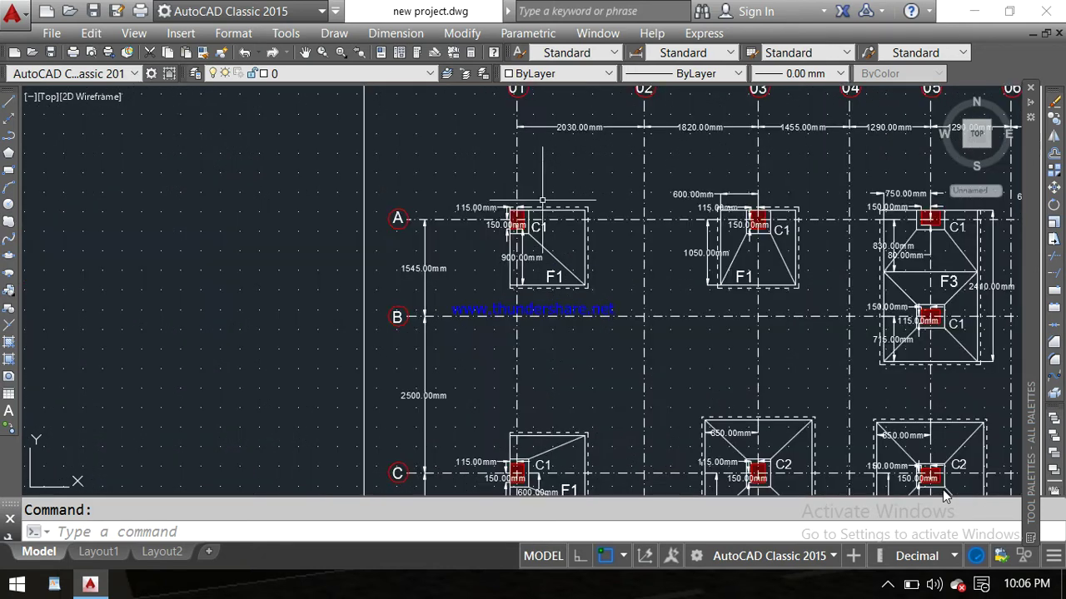
scroll(510, 204, down, 5)
scroll(546, 204, up, 5)
scroll(509, 208, up, 3)
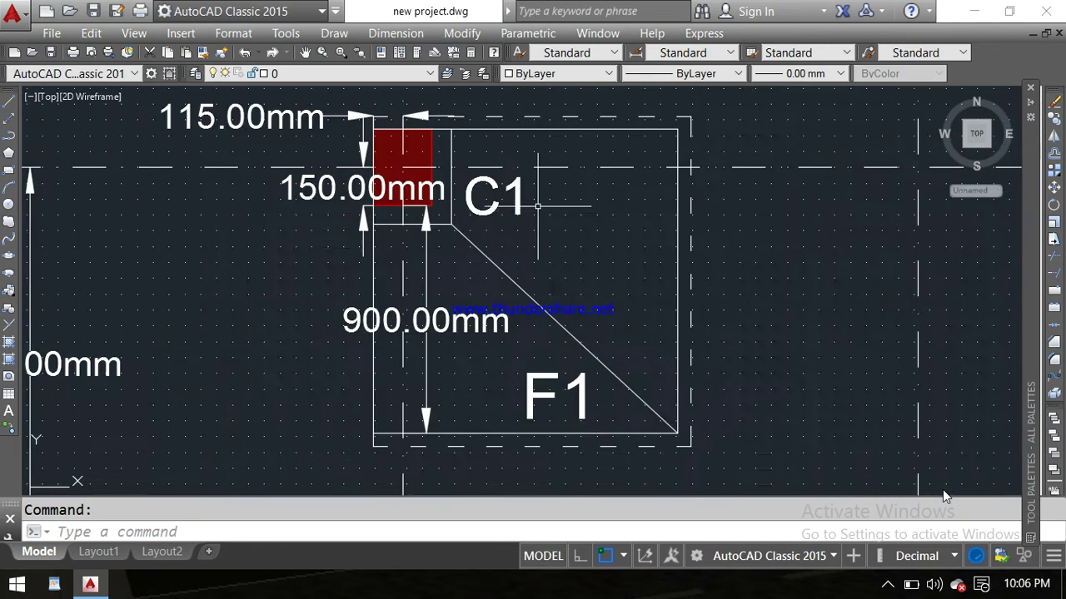
scroll(509, 208, down, 4)
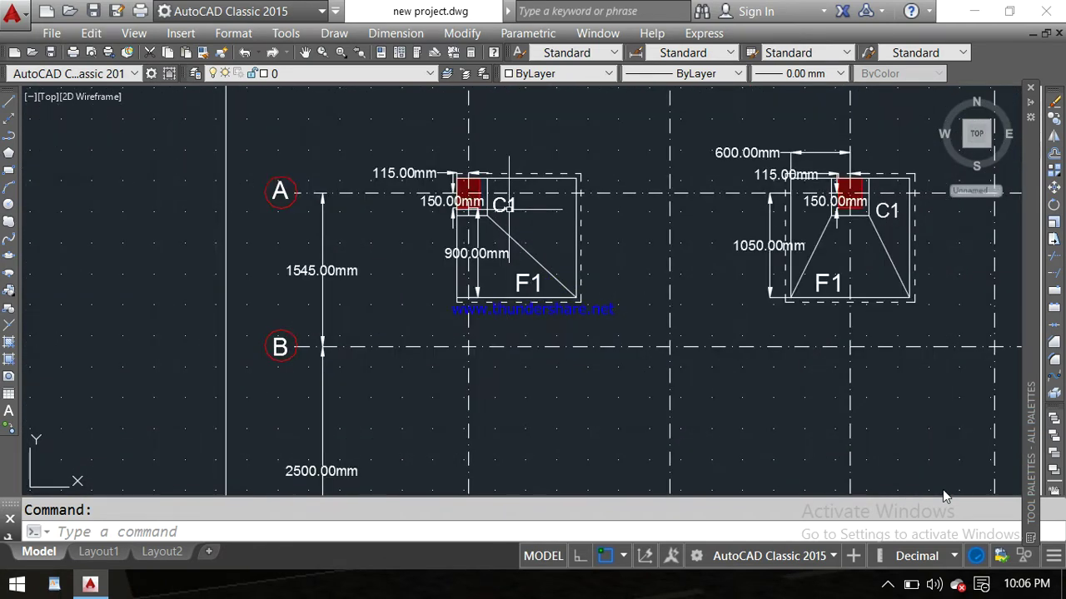
scroll(509, 208, down, 5)
scroll(509, 208, down, 1)
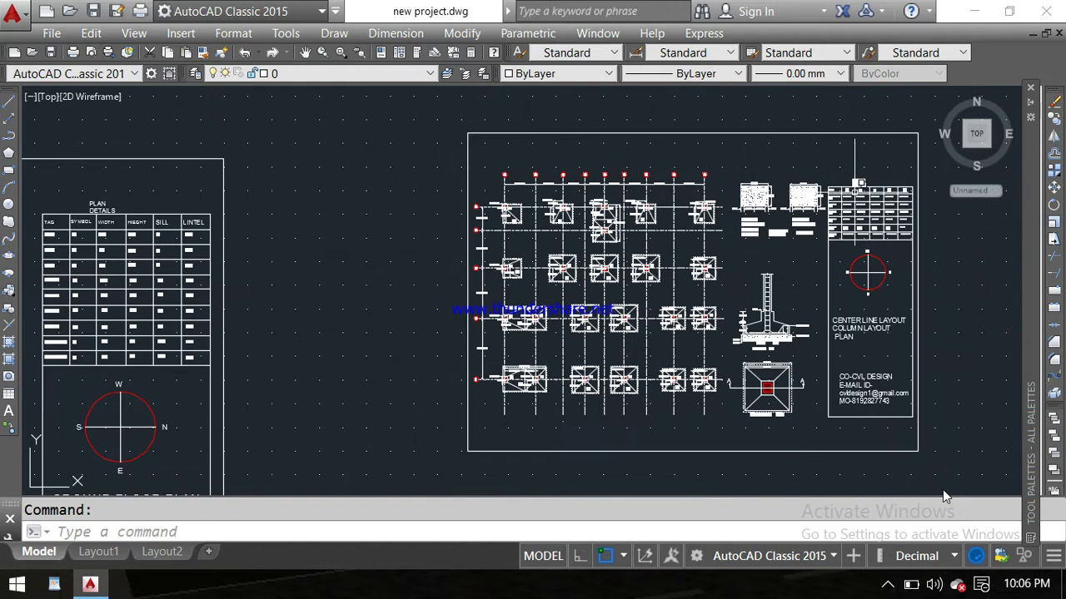
scroll(861, 204, up, 3)
scroll(860, 209, up, 2)
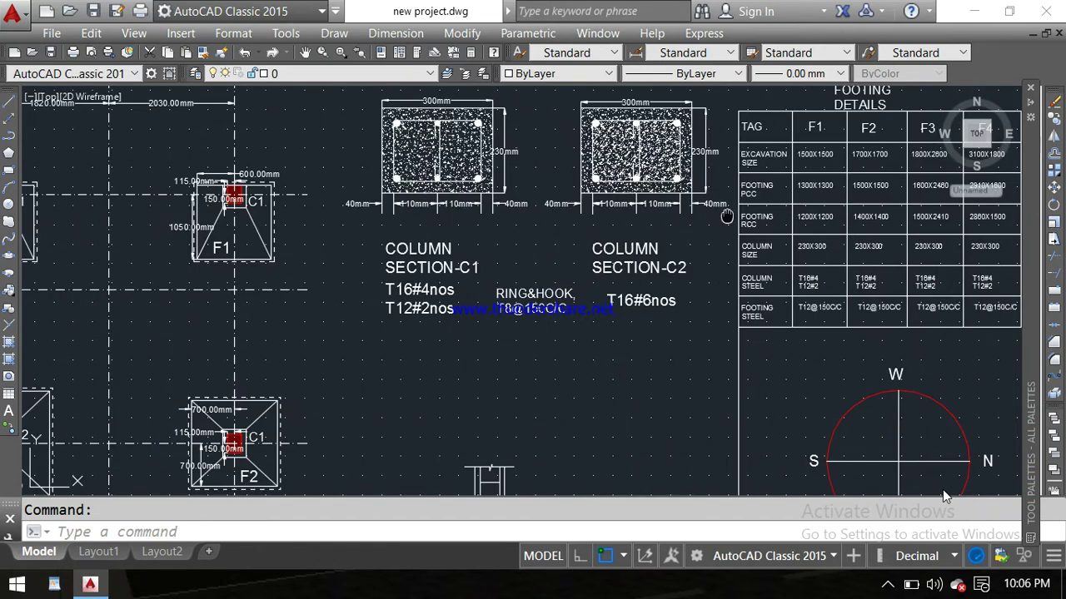
middle_drag(775, 241, 531, 236)
scroll(531, 235, up, 3)
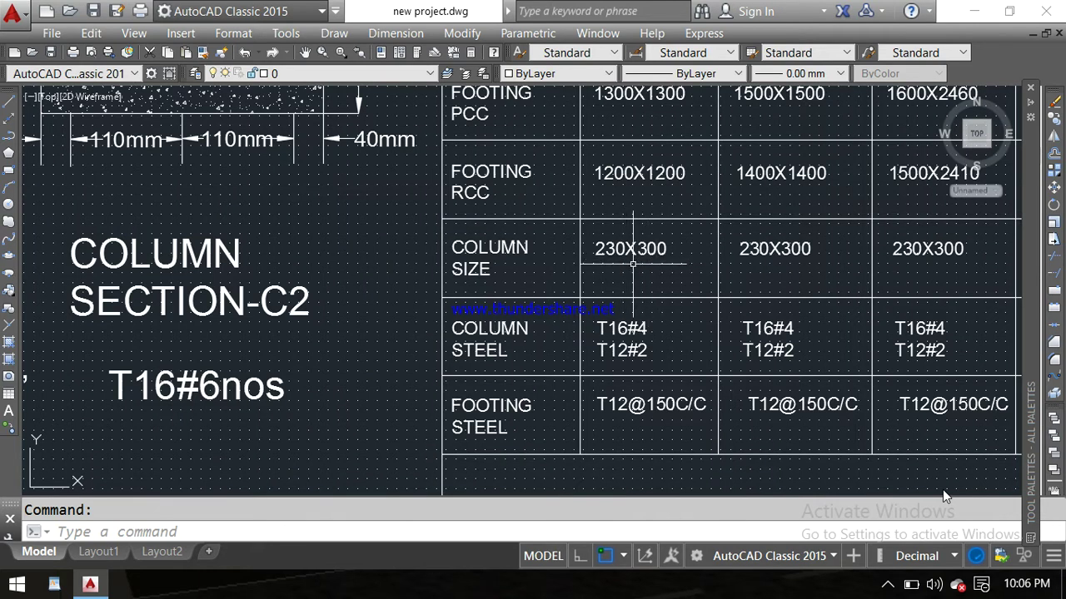
scroll(643, 265, down, 3)
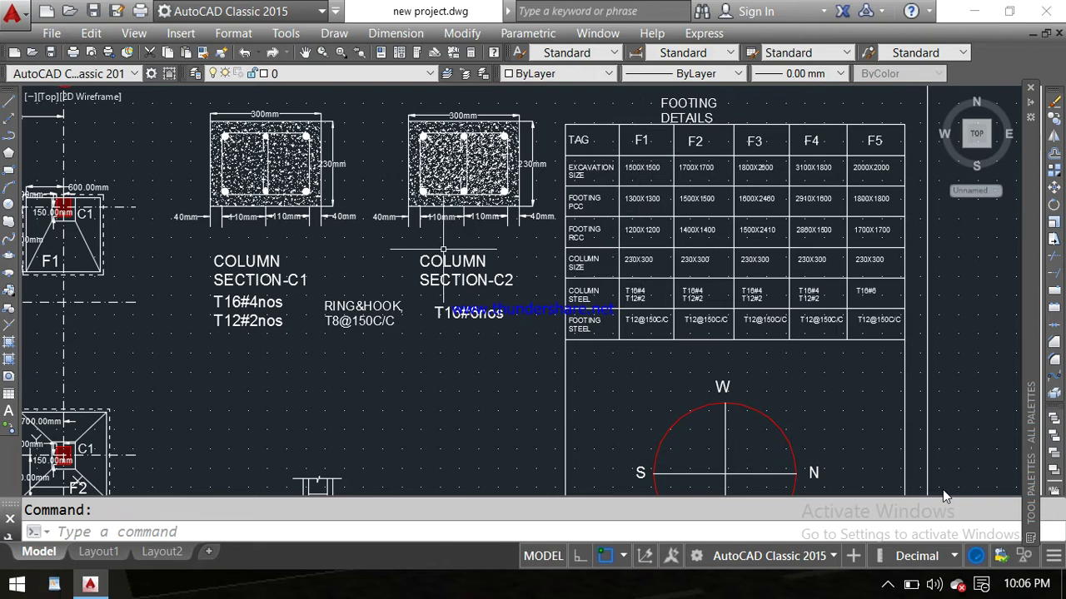
middle_drag(392, 264, 932, 292)
middle_drag(333, 292, 824, 292)
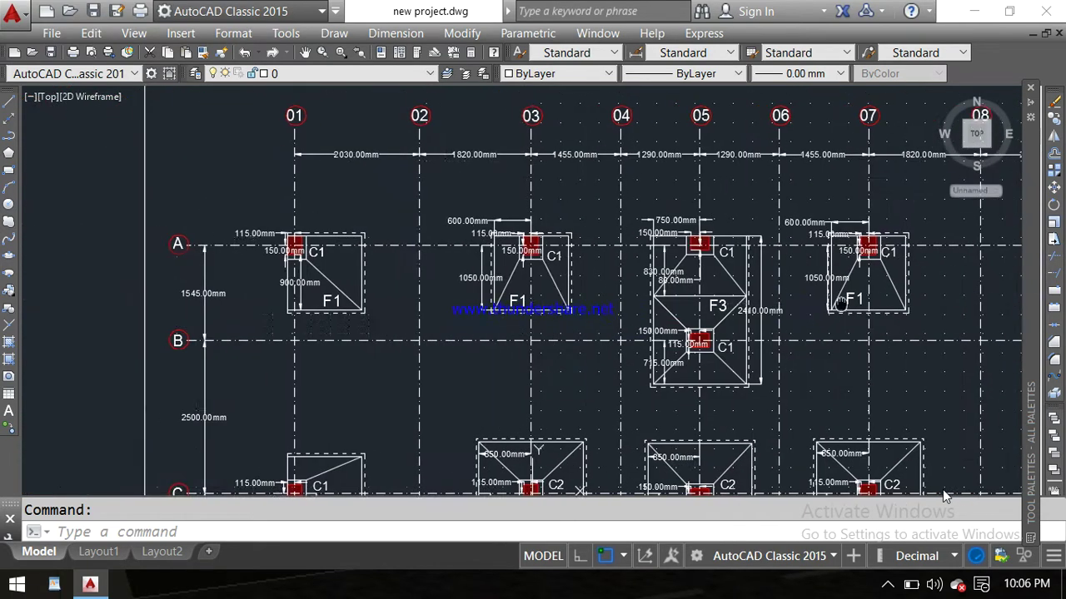
middle_drag(300, 292, 463, 292)
scroll(468, 300, up, 2)
scroll(465, 304, up, 2)
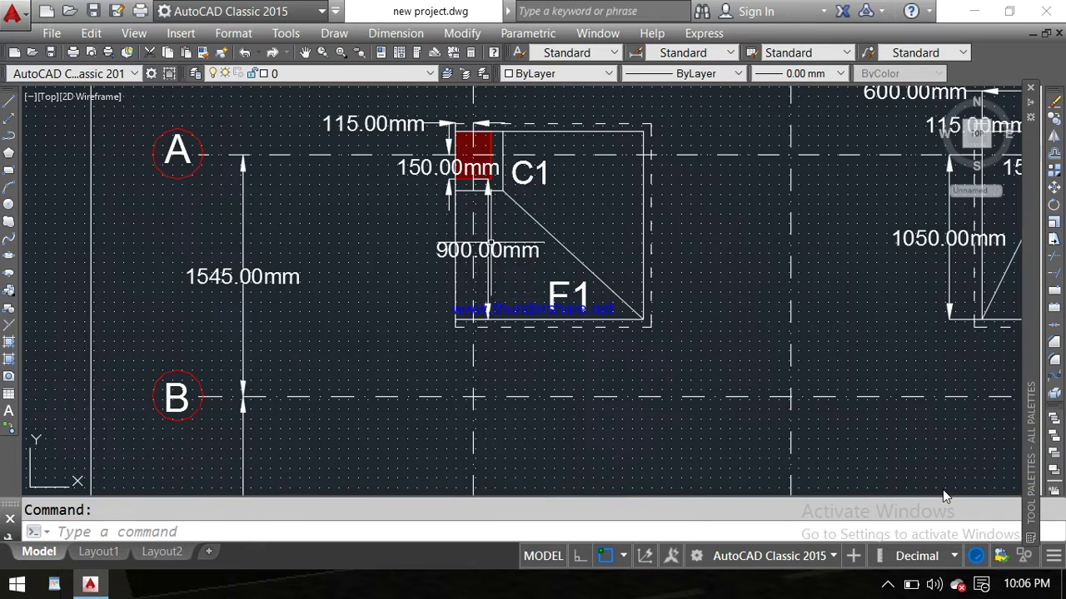
middle_drag(469, 138, 437, 205)
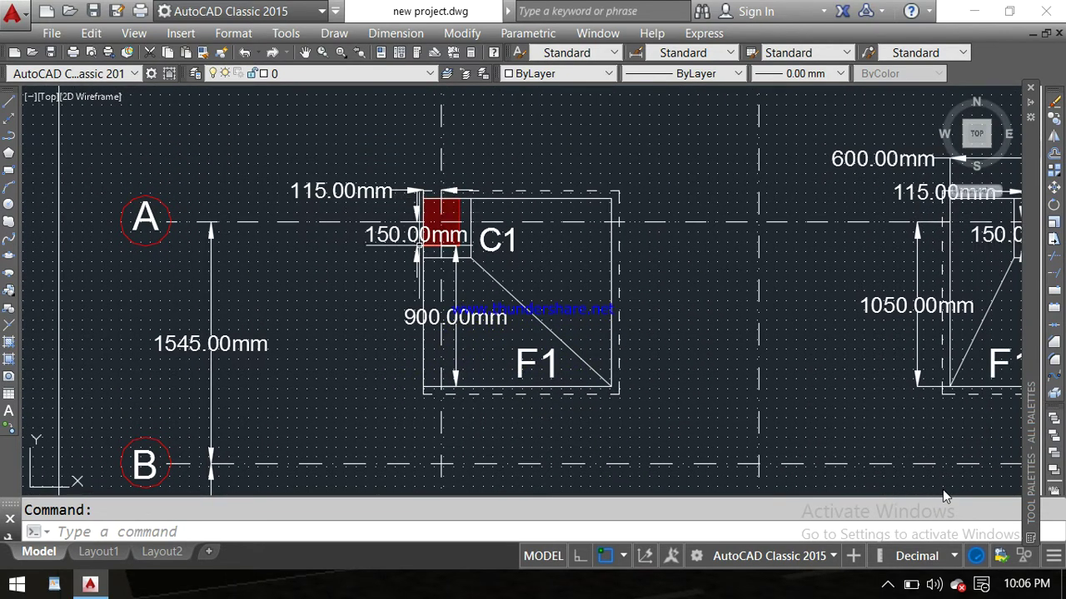
scroll(472, 205, up, 2)
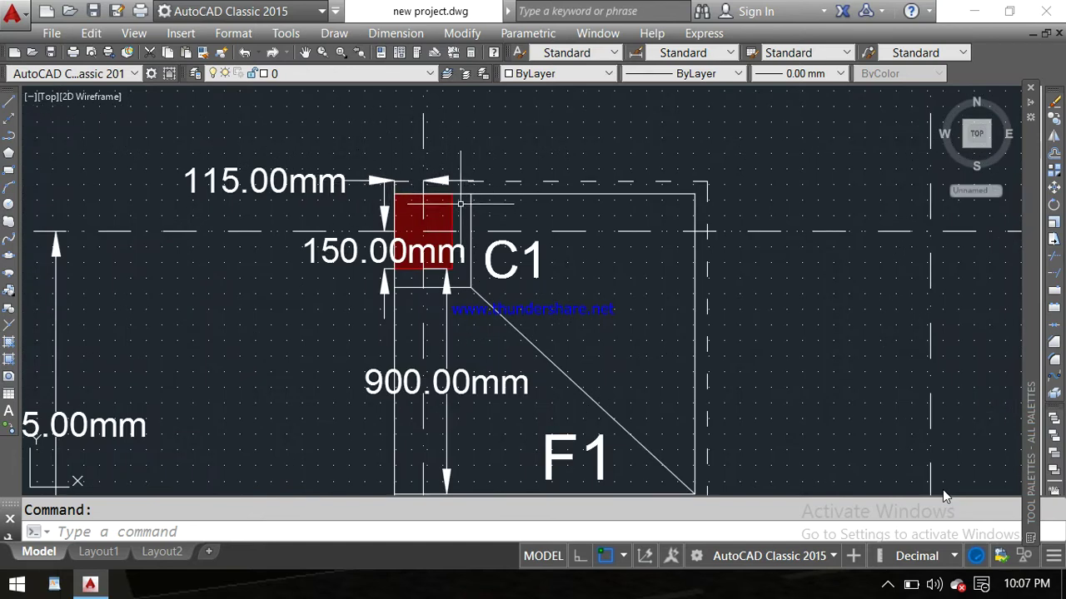
scroll(461, 203, down, 2)
middle_drag(474, 224, 473, 201)
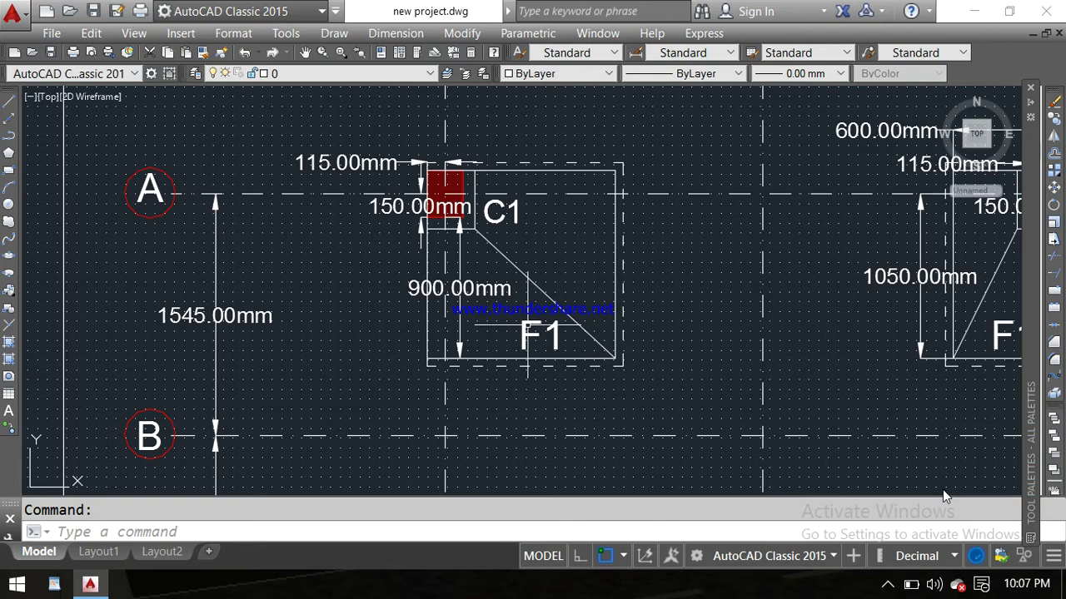
scroll(437, 251, up, 2)
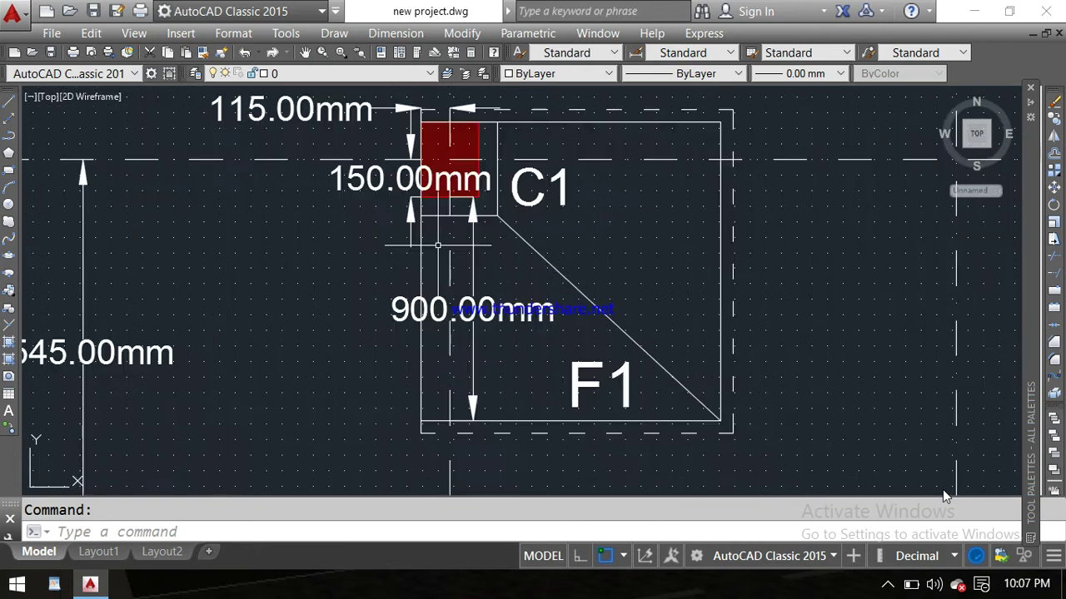
middle_drag(450, 173, 447, 195)
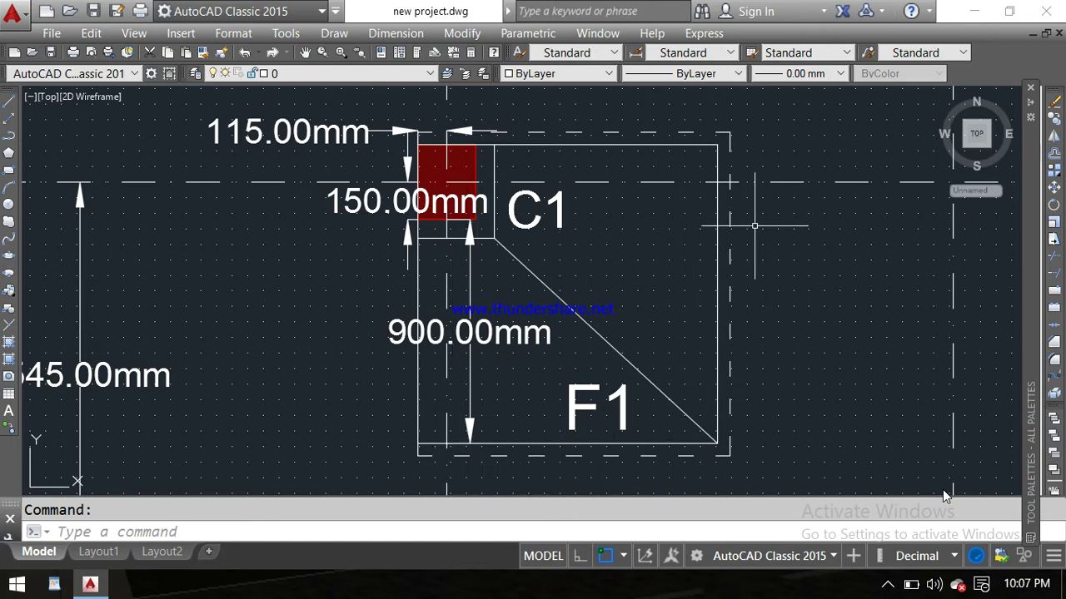
scroll(715, 274, down, 2)
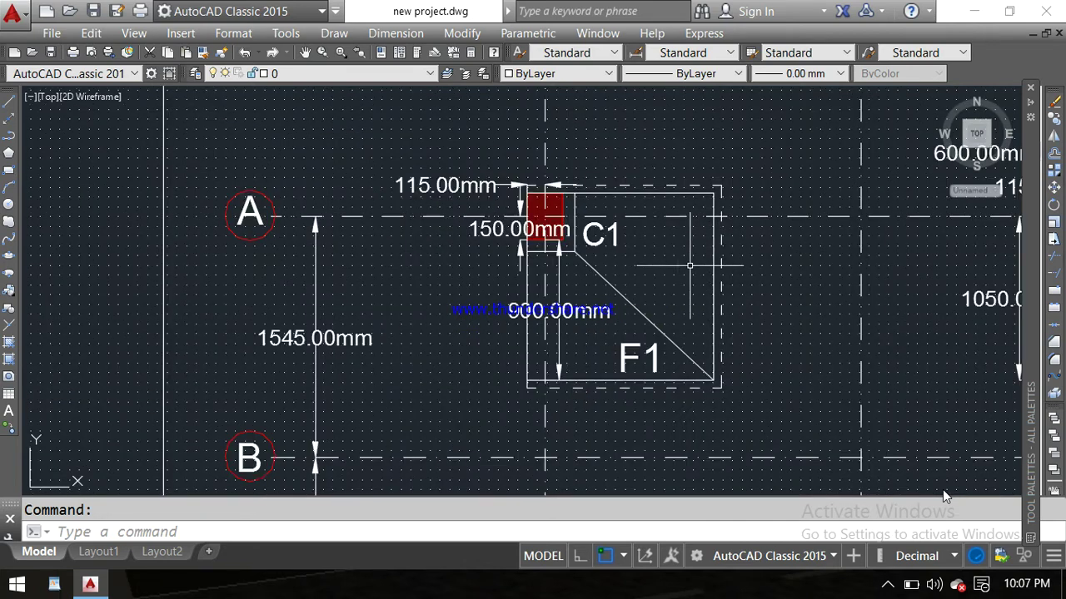
mouse_move(713, 257)
middle_down()
mouse_move(685, 286)
mouse_move(680, 314)
middle_up()
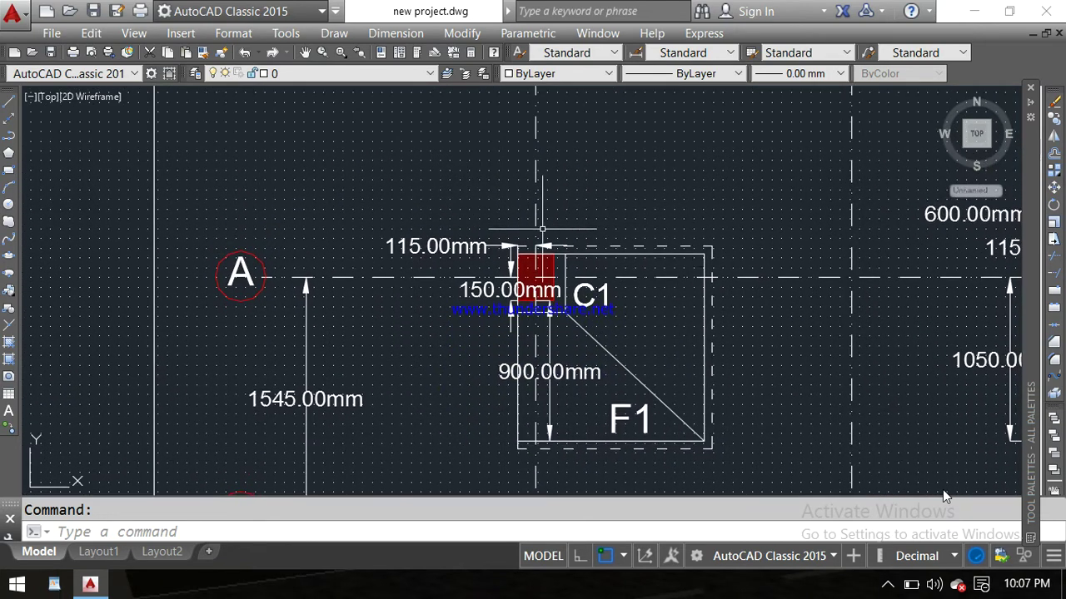
scroll(542, 229, up, 1)
scroll(800, 312, down, 3)
middle_drag(757, 331, 498, 254)
scroll(499, 254, up, 2)
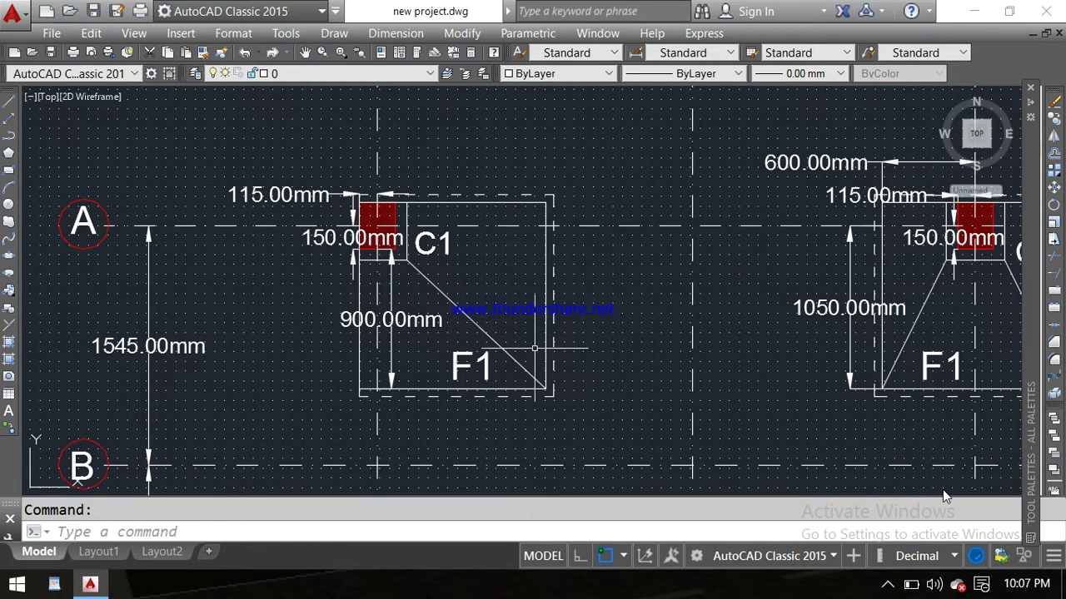
scroll(552, 332, down, 2)
Look over the footing details table rows and both column sections.
scroll(688, 317, down, 4)
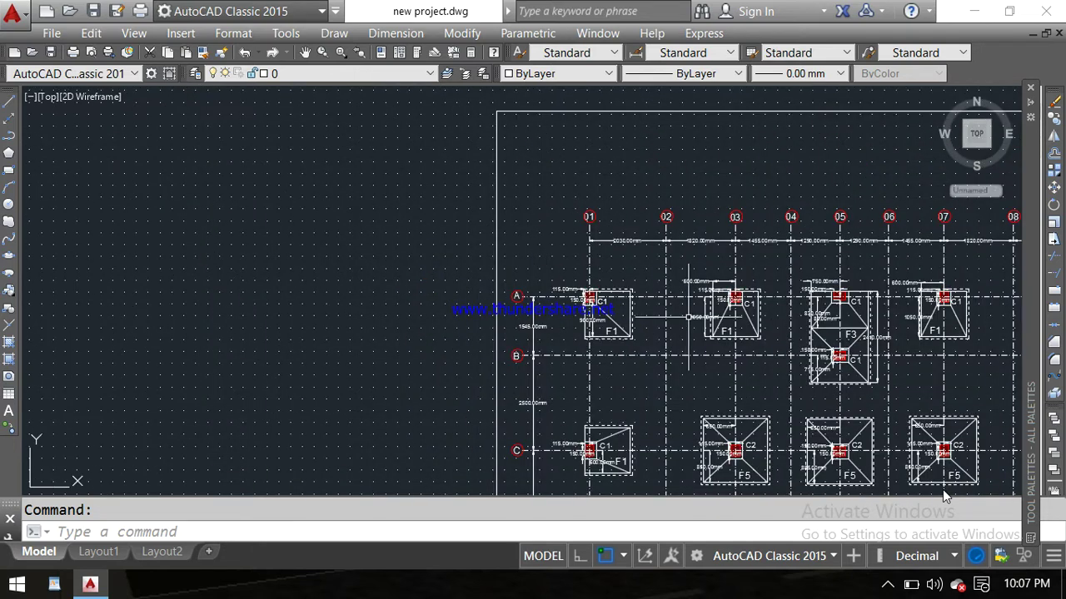
scroll(945, 496, up, 1)
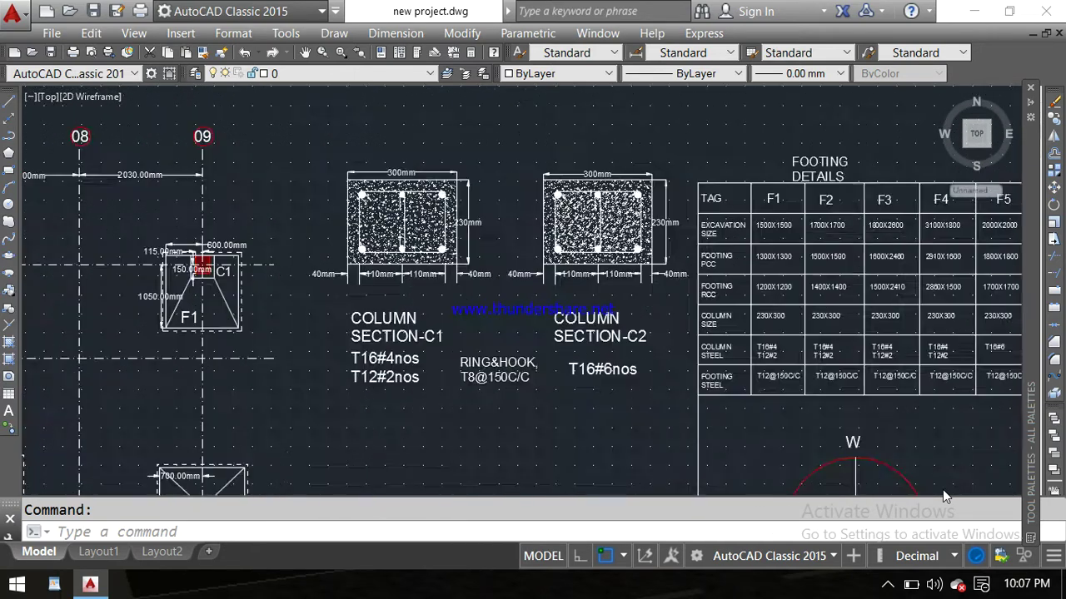
scroll(857, 234, up, 4)
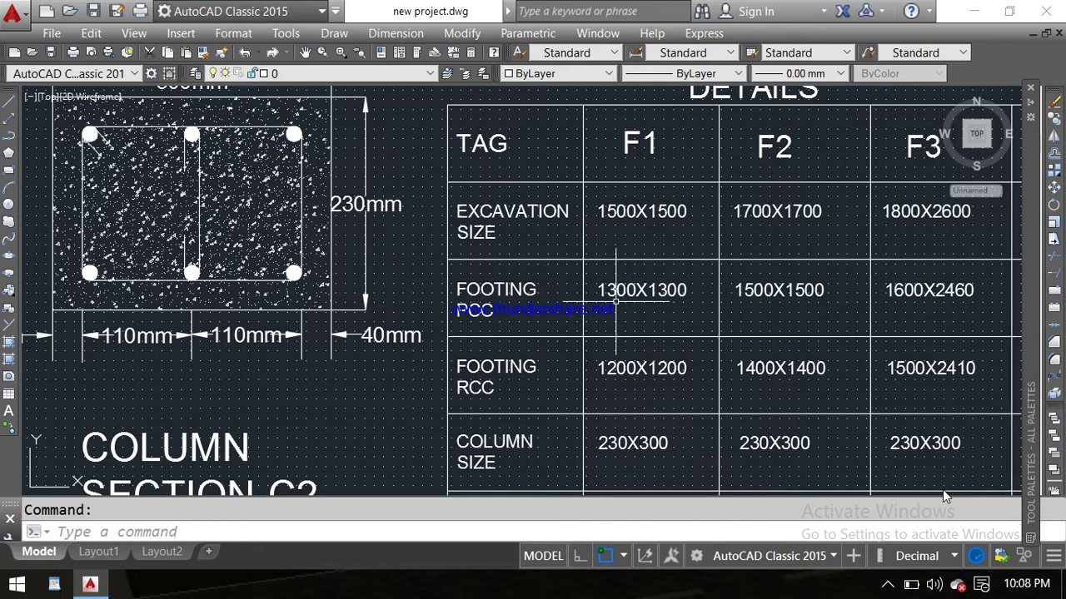
scroll(616, 301, up, 2)
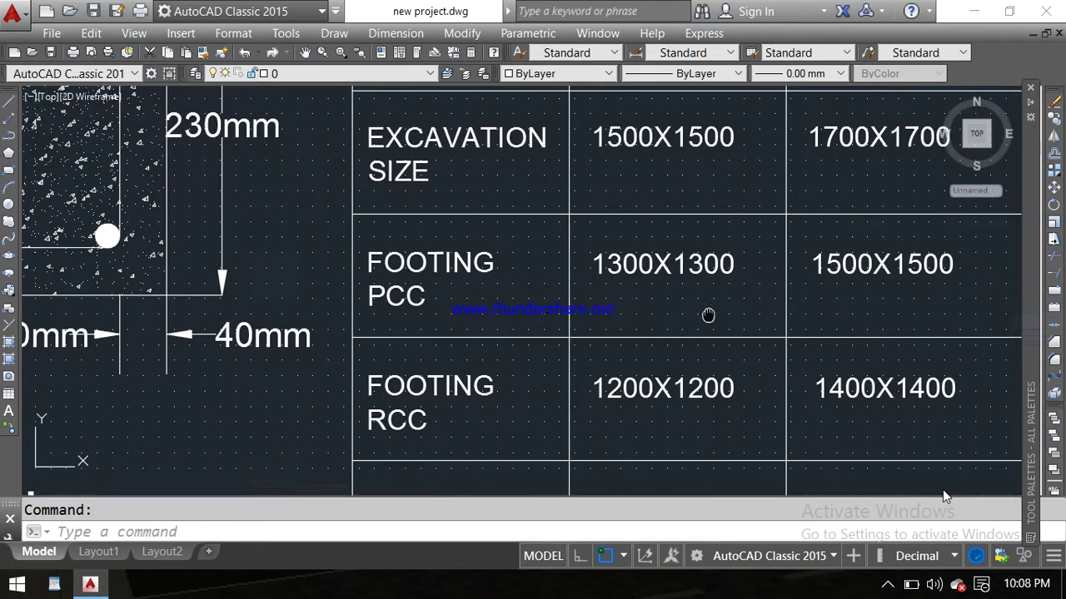
middle_drag(709, 311, 696, 240)
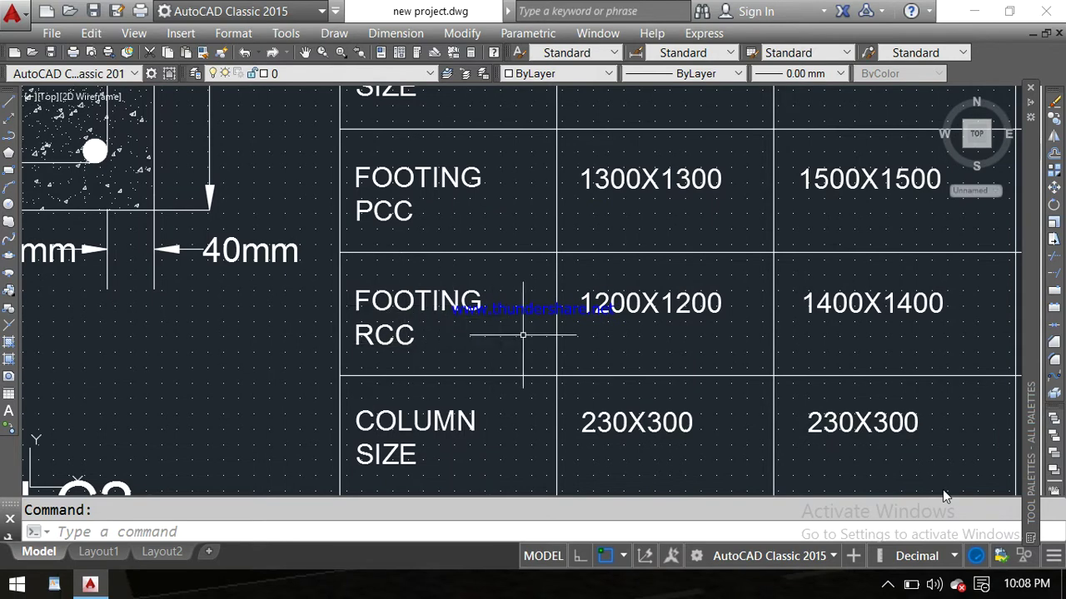
scroll(665, 310, down, 4)
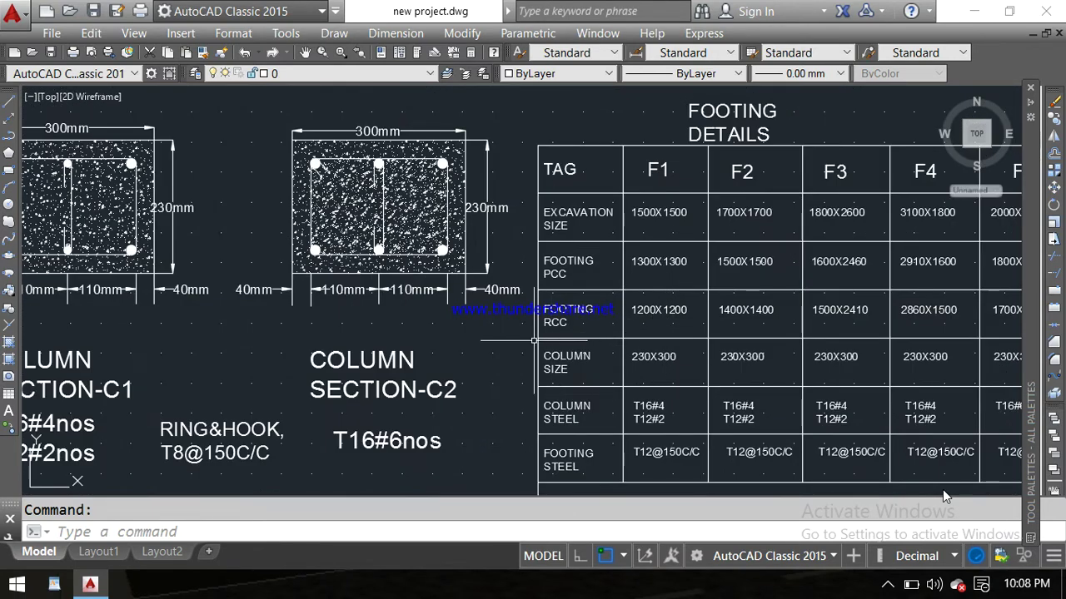
middle_drag(533, 339, 654, 319)
Pan over to the whole foundation plan and move toward footing F1 at A/01.
scroll(450, 341, down, 5)
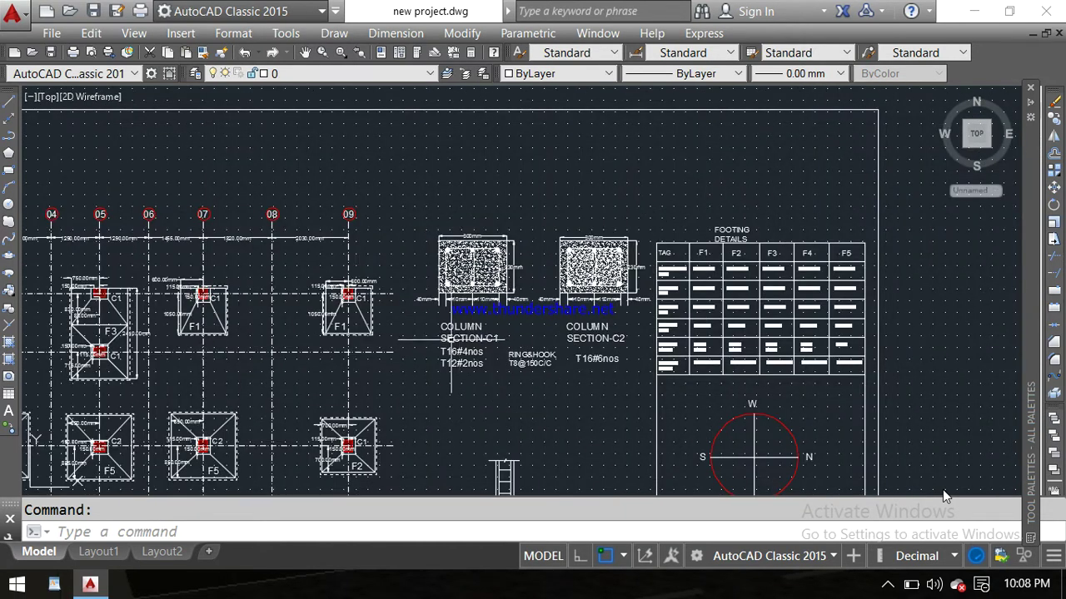
middle_drag(450, 341, 735, 333)
scroll(394, 303, up, 1)
middle_drag(394, 304, 427, 295)
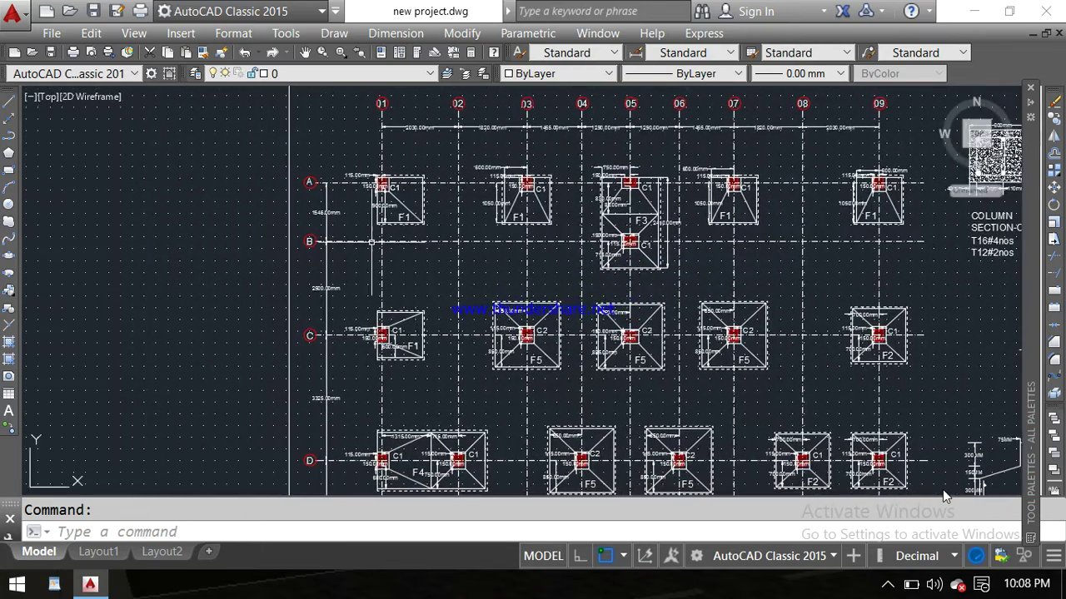
scroll(383, 204, up, 6)
Zoom in on footing F1 at A/01 to read its 115, 150 and 900 mm dimensions.
middle_drag(381, 195, 326, 301)
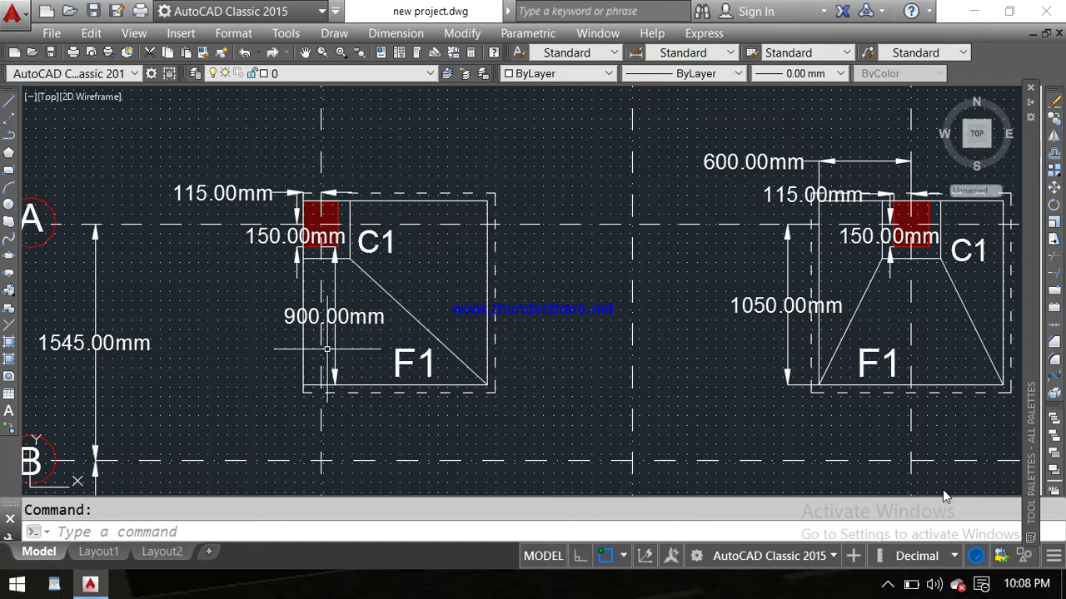
scroll(328, 349, up, 3)
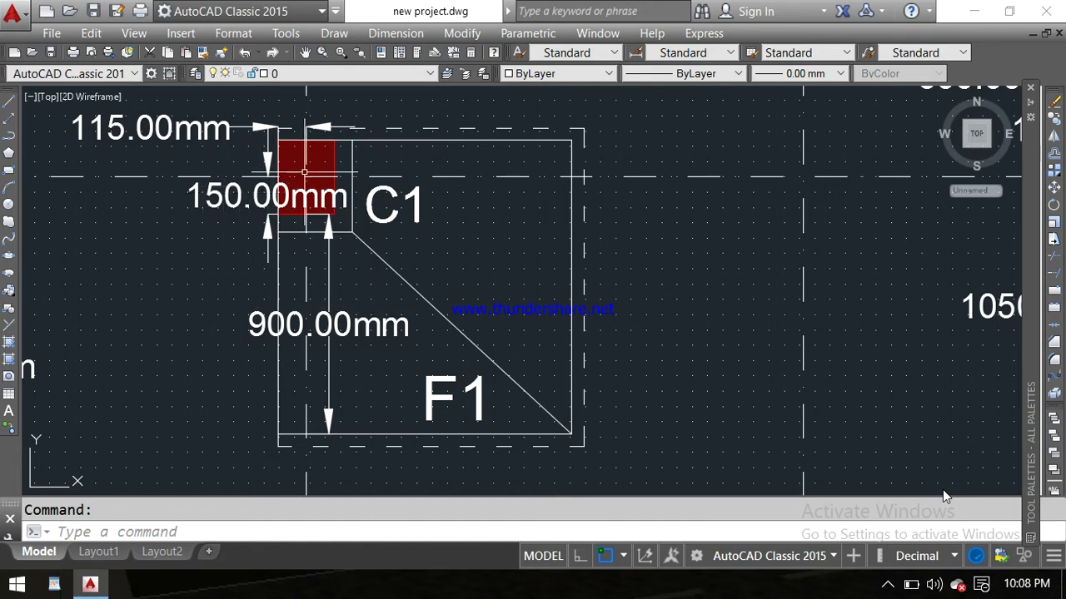
middle_drag(284, 123, 275, 189)
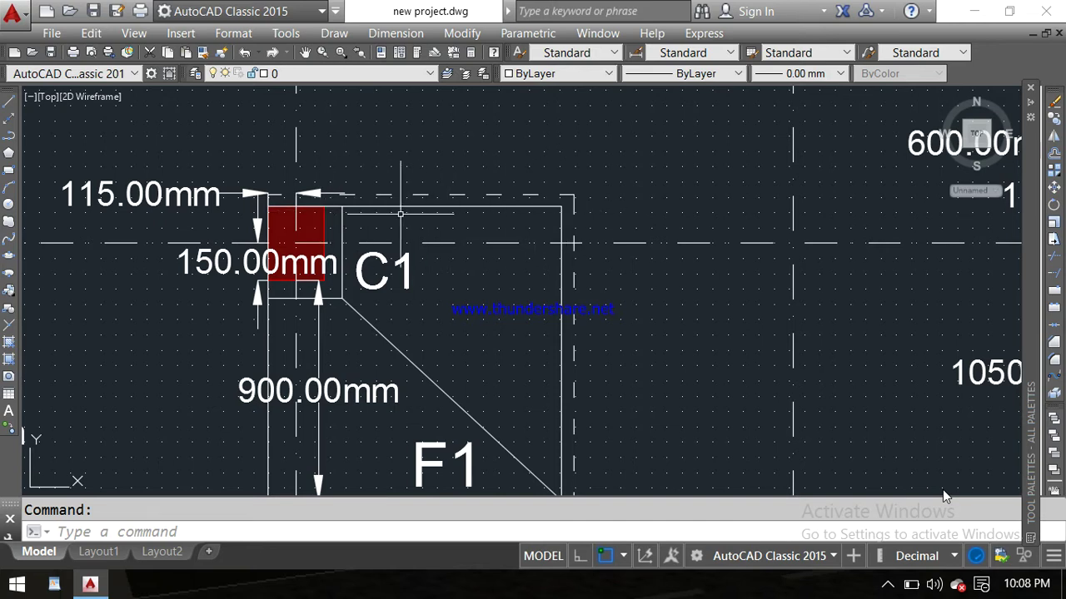
scroll(497, 222, down, 4)
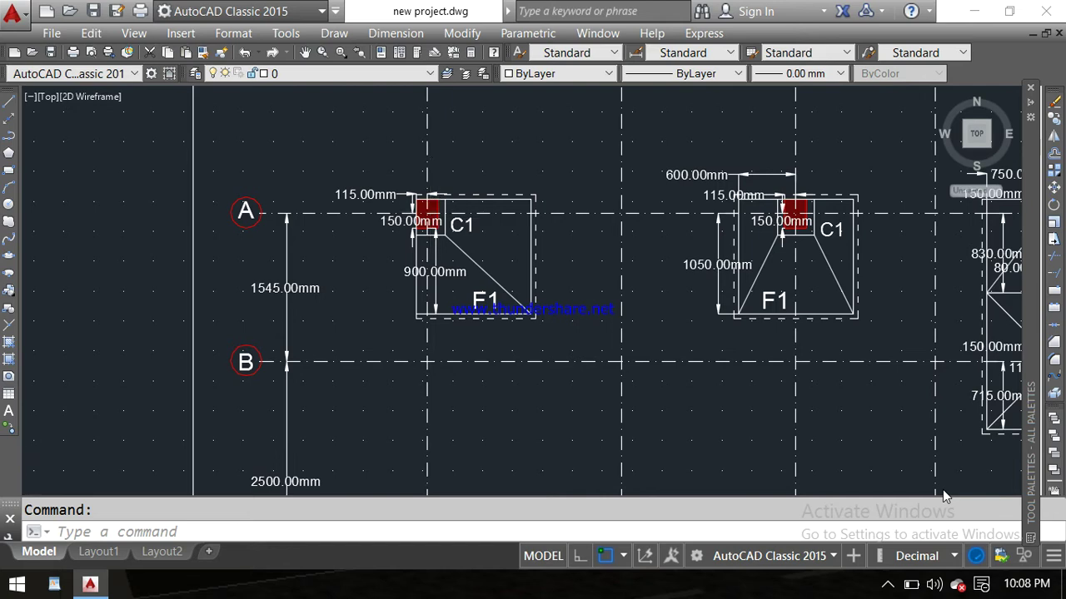
scroll(428, 212, up, 2)
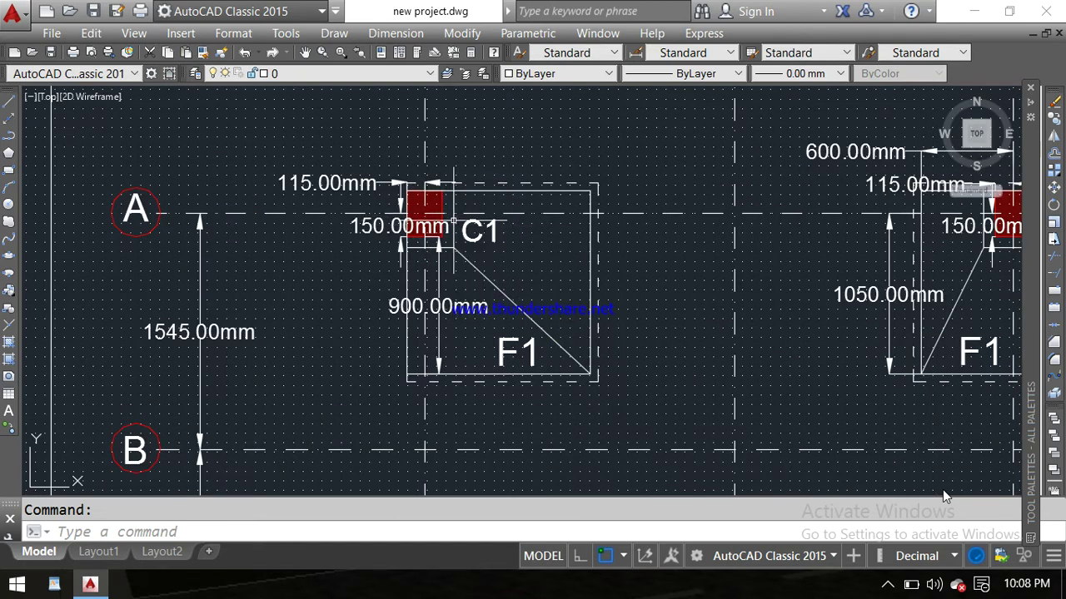
middle_drag(453, 221, 452, 236)
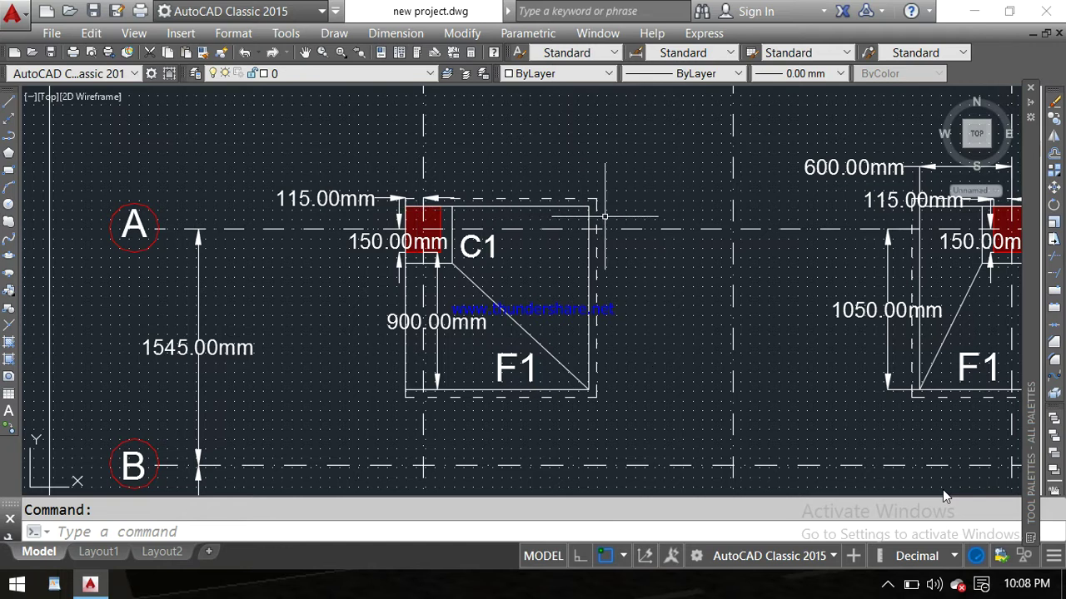
Zoom out and pan to show grids A and B with more row A footings.
scroll(587, 220, down, 2)
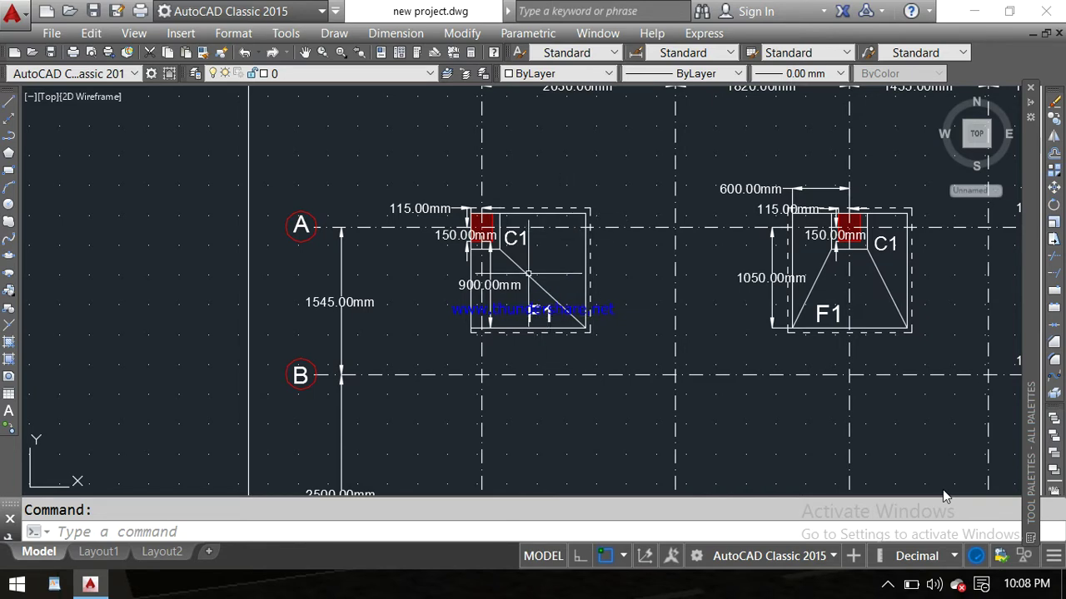
scroll(528, 273, up, 2)
middle_drag(561, 247, 537, 290)
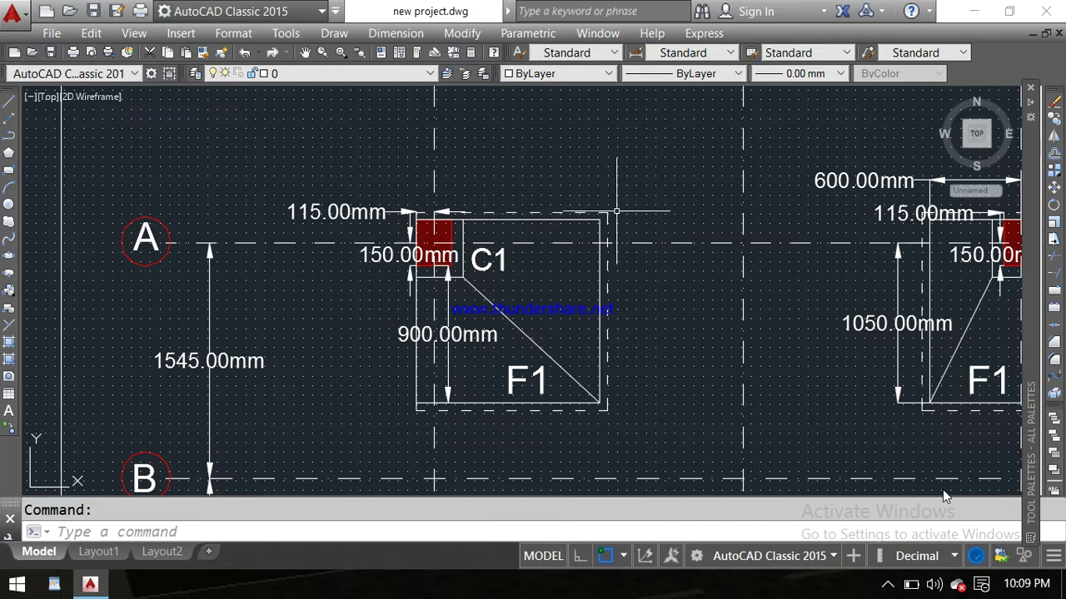
scroll(621, 216, down, 2)
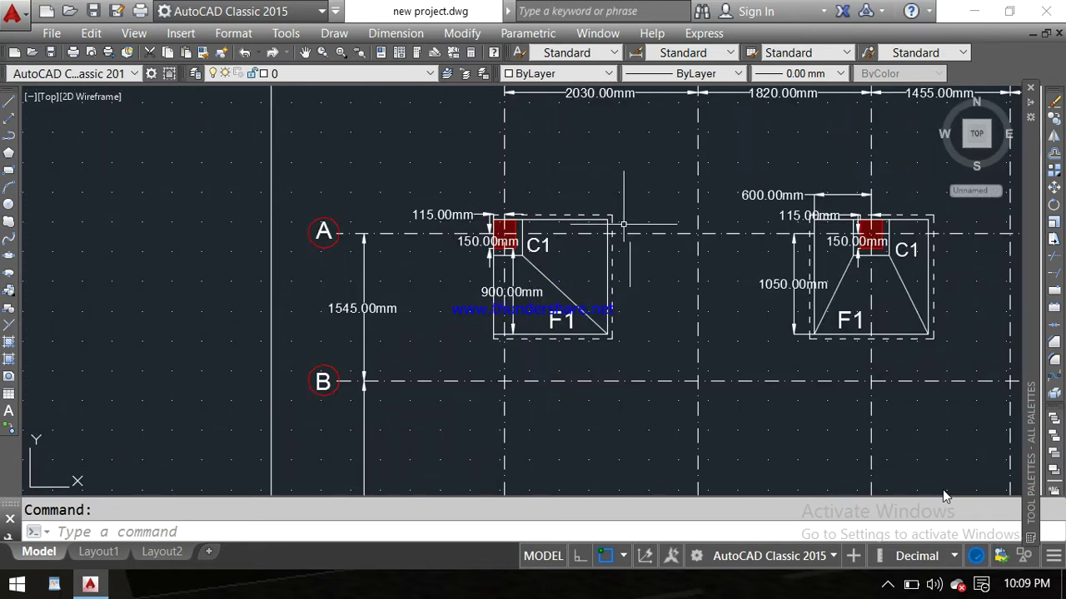
mouse_move(688, 299)
middle_down()
mouse_move(538, 293)
mouse_move(503, 324)
middle_up()
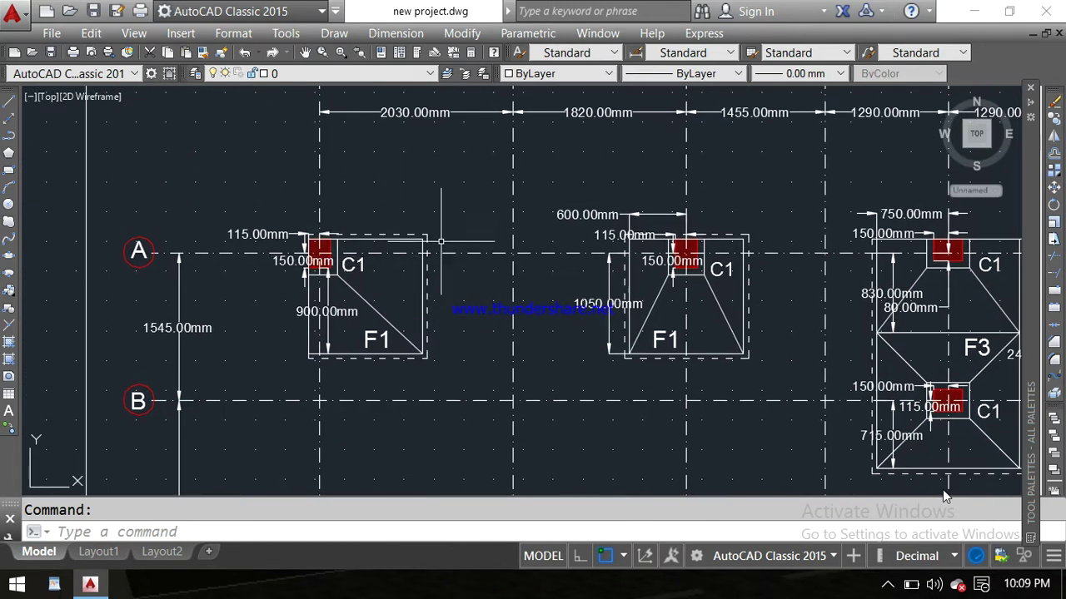
scroll(323, 265, up, 3)
middle_drag(399, 297, 421, 240)
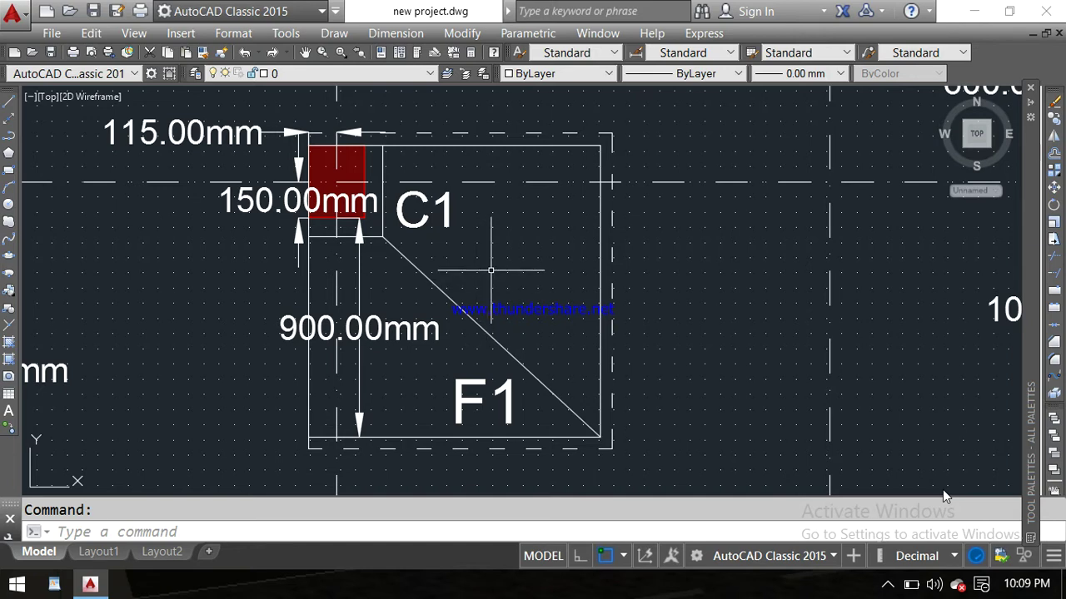
scroll(493, 270, down, 2)
middle_drag(502, 285, 500, 317)
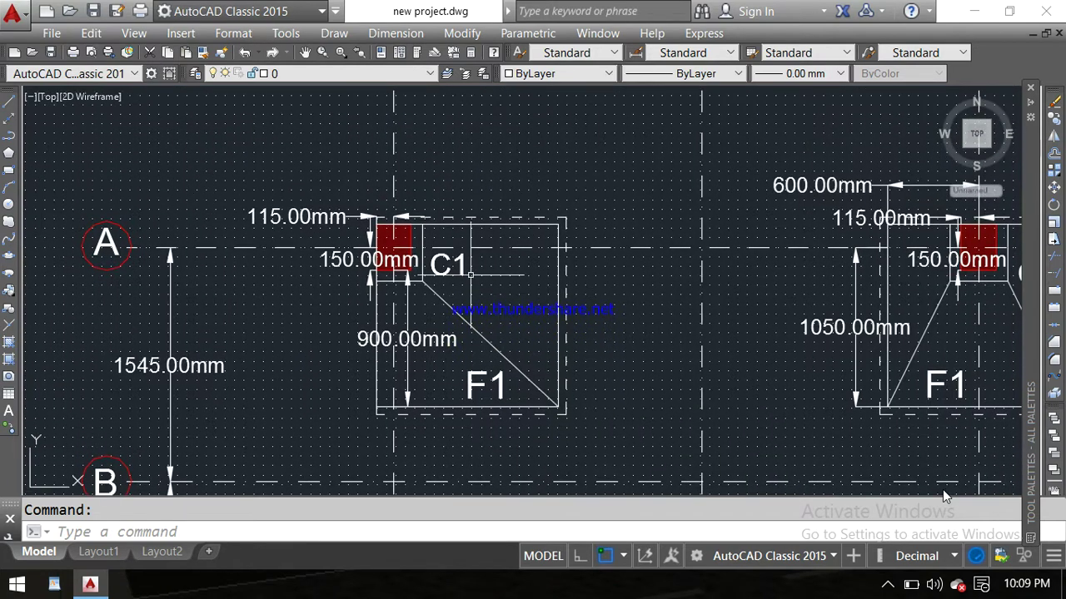
scroll(399, 251, up, 2)
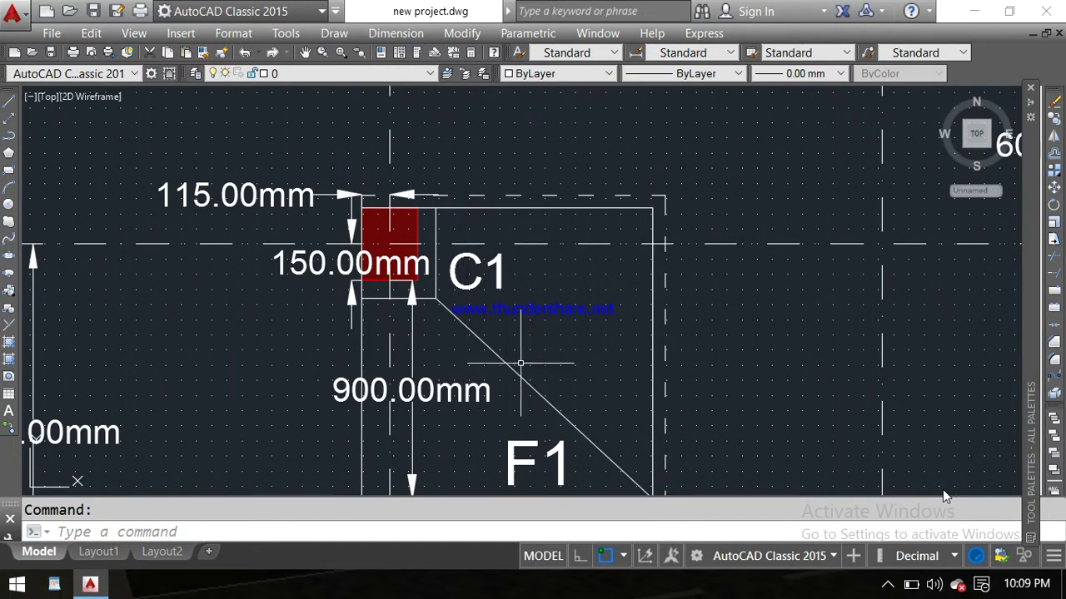
scroll(533, 354, down, 2)
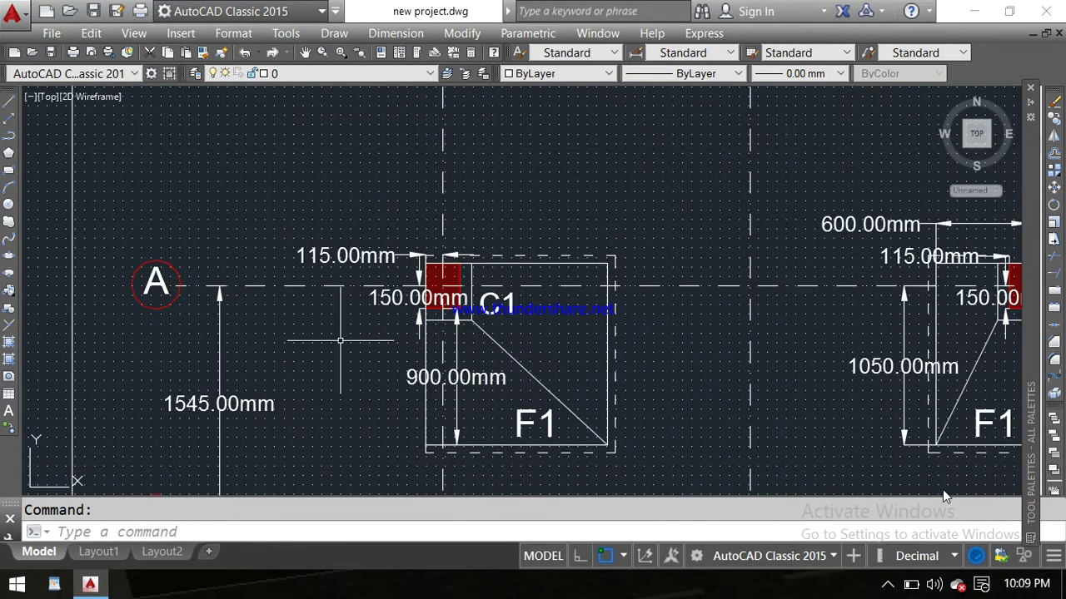
middle_drag(371, 350, 365, 294)
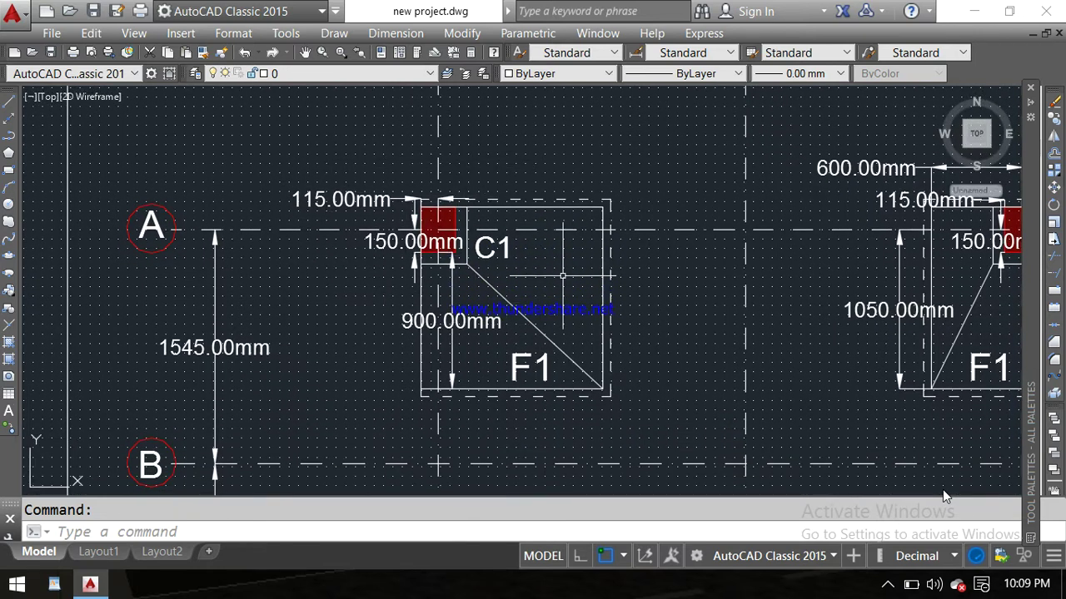
middle_drag(562, 276, 558, 298)
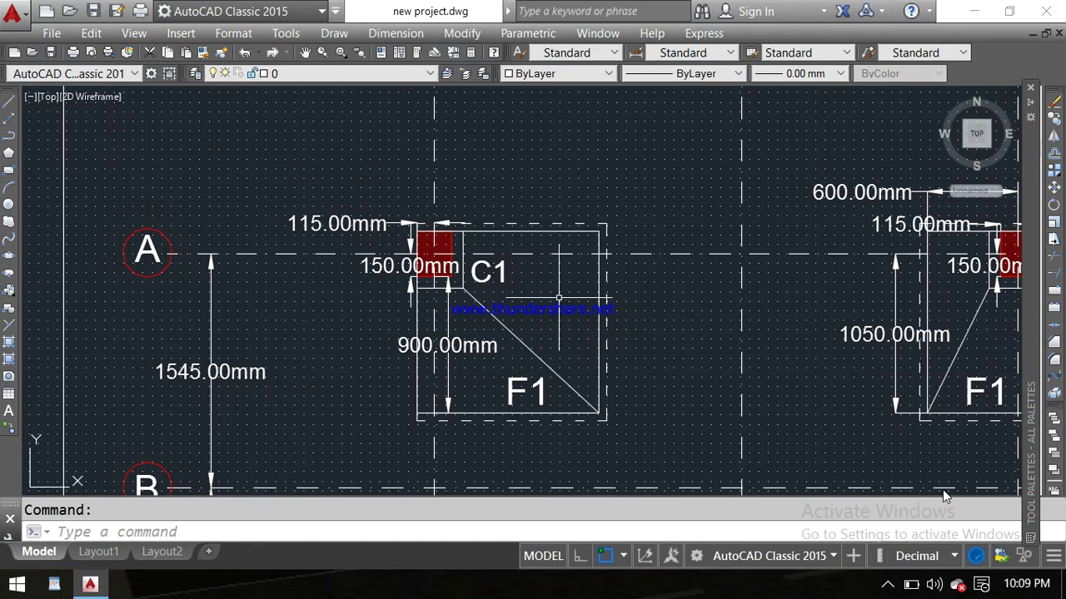
scroll(558, 298, down, 2)
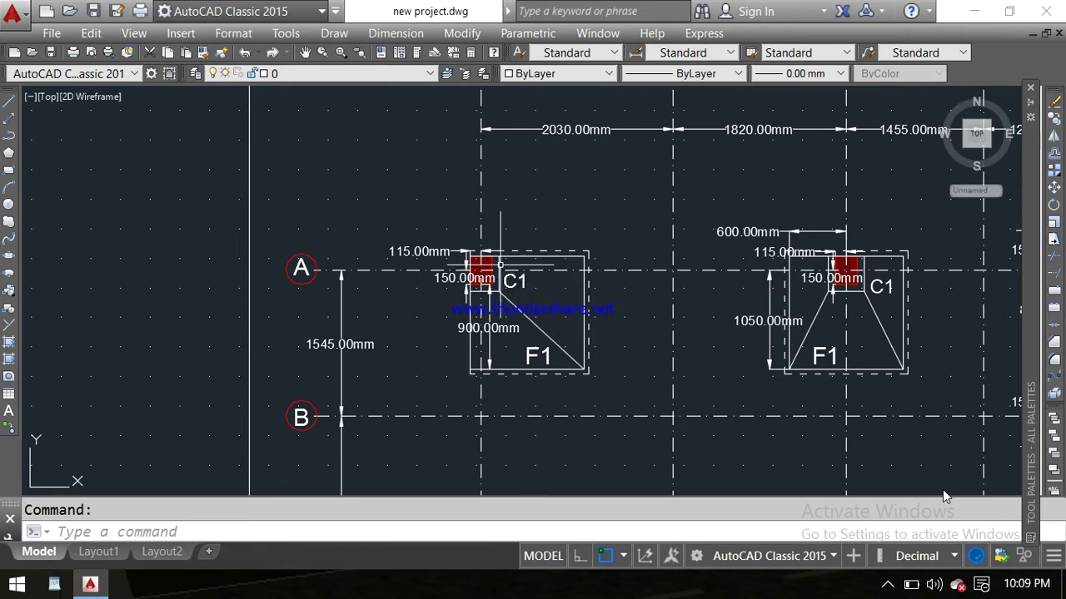
mouse_move(563, 309)
middle_down()
mouse_move(559, 262)
mouse_move(490, 274)
middle_up()
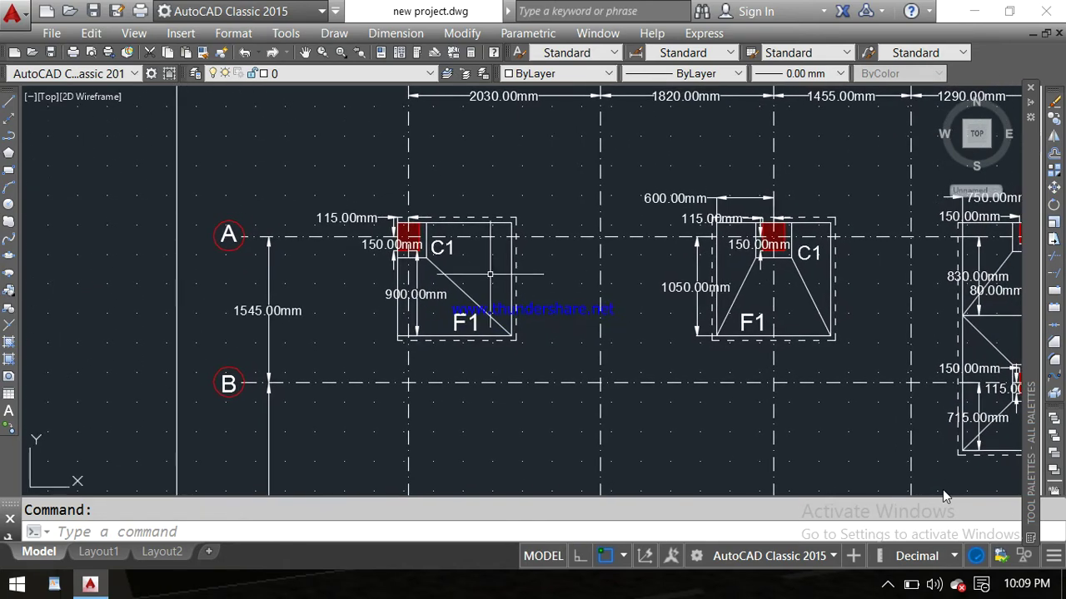
Pan down past footing F3 to frame row C's F1, C2 and F5 footings.
middle_drag(558, 311, 466, 237)
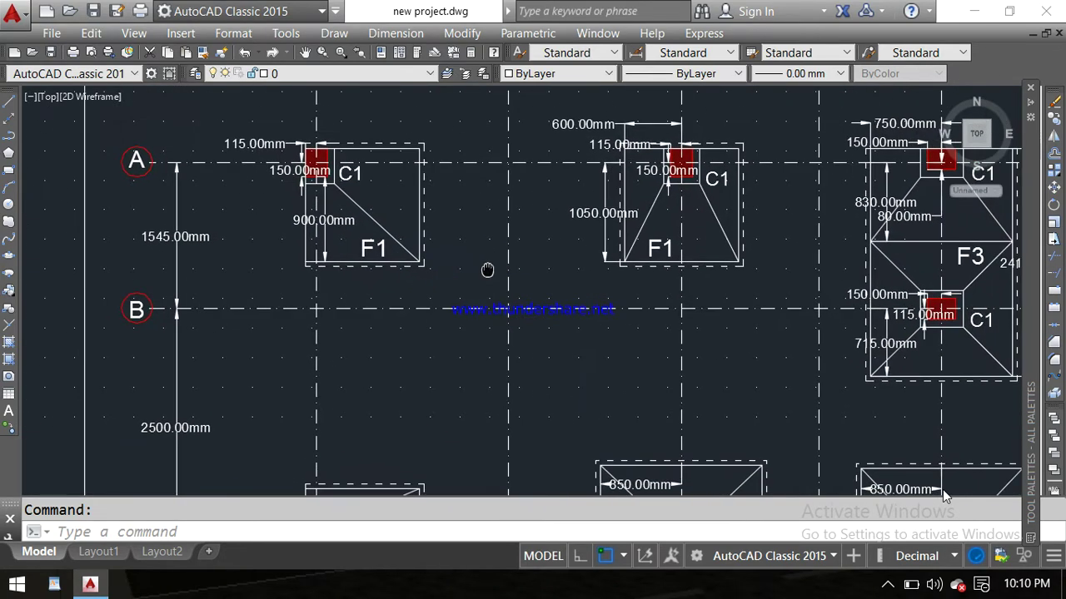
scroll(532, 268, down, 2)
middle_drag(538, 307, 516, 256)
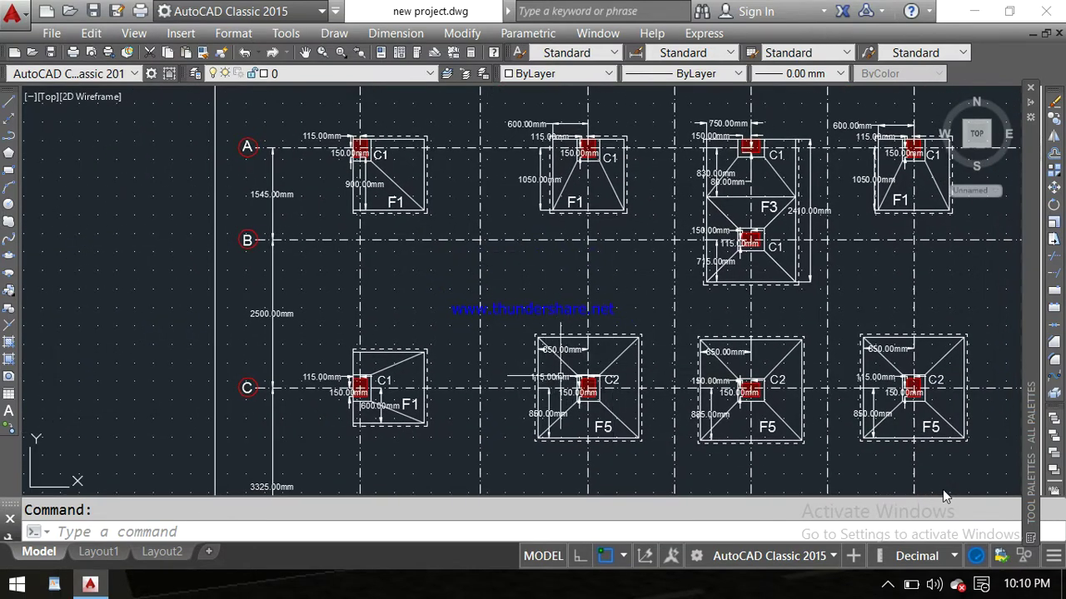
scroll(559, 377, up, 2)
middle_drag(560, 377, 412, 260)
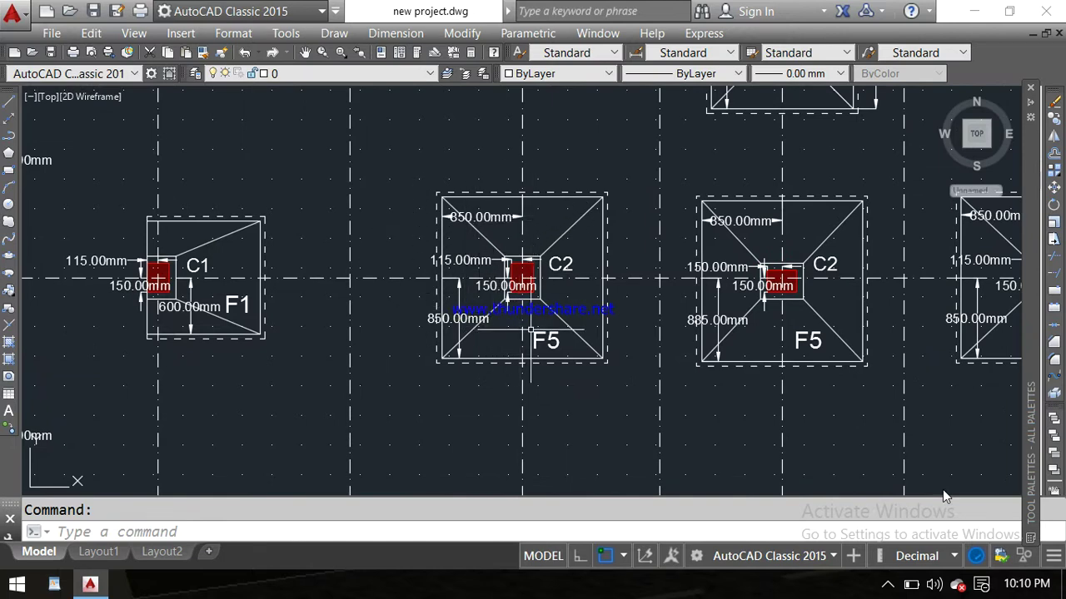
scroll(527, 283, up, 3)
Zoom out, pan up to row A and zoom into the F1 footing at grid 03.
scroll(529, 283, down, 2)
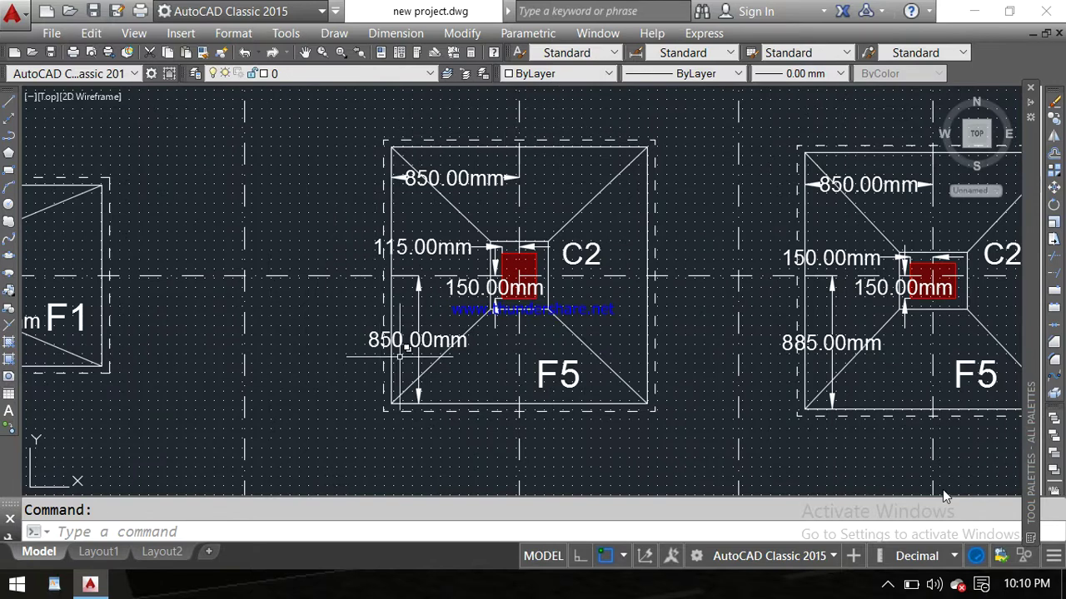
scroll(511, 287, down, 3)
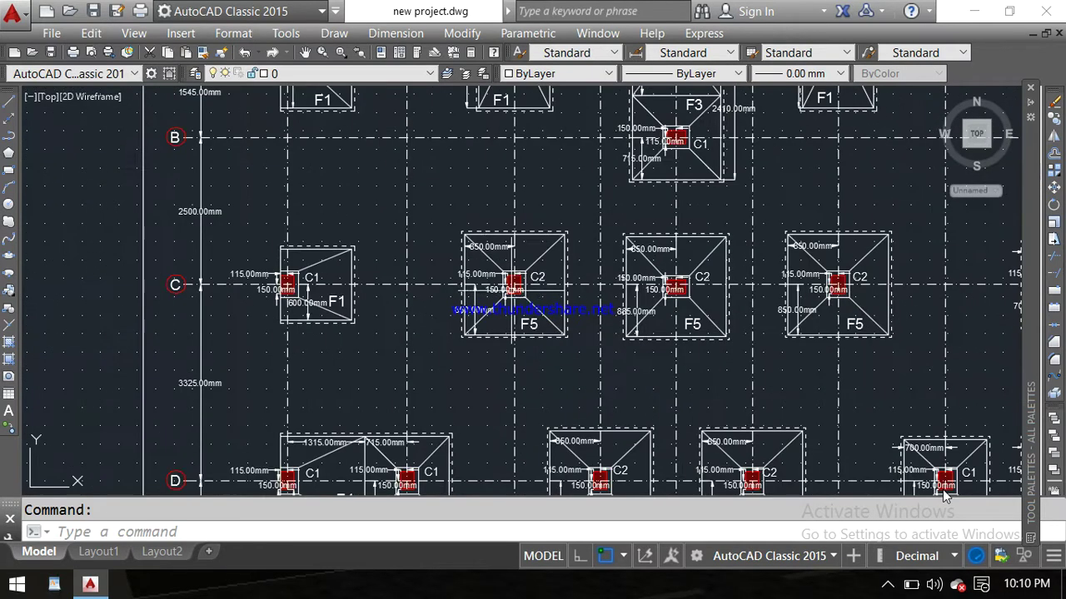
middle_drag(544, 200, 586, 416)
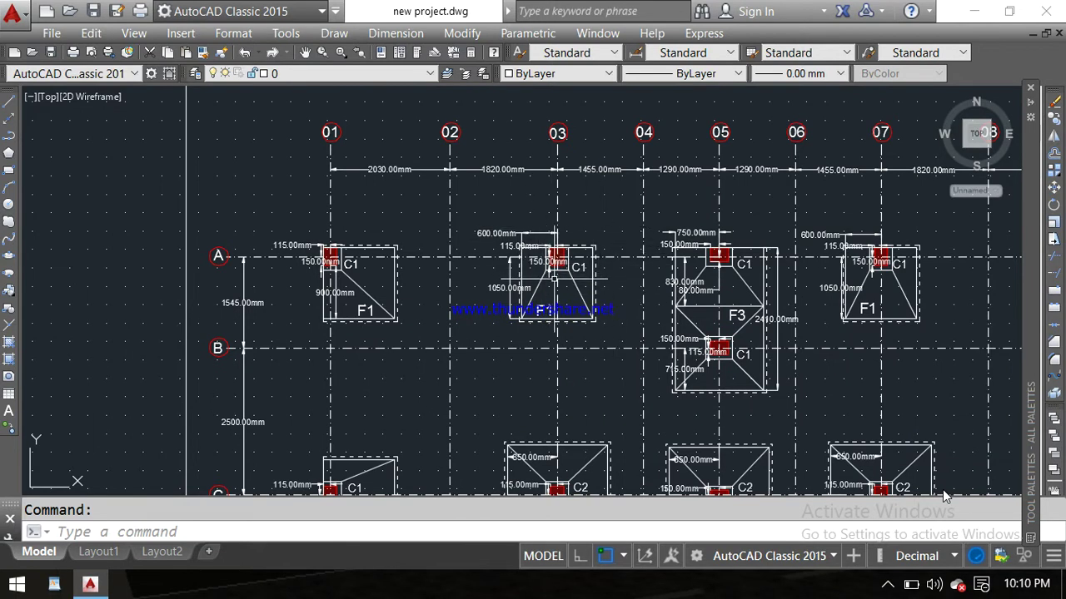
scroll(556, 279, up, 3)
scroll(557, 279, up, 1)
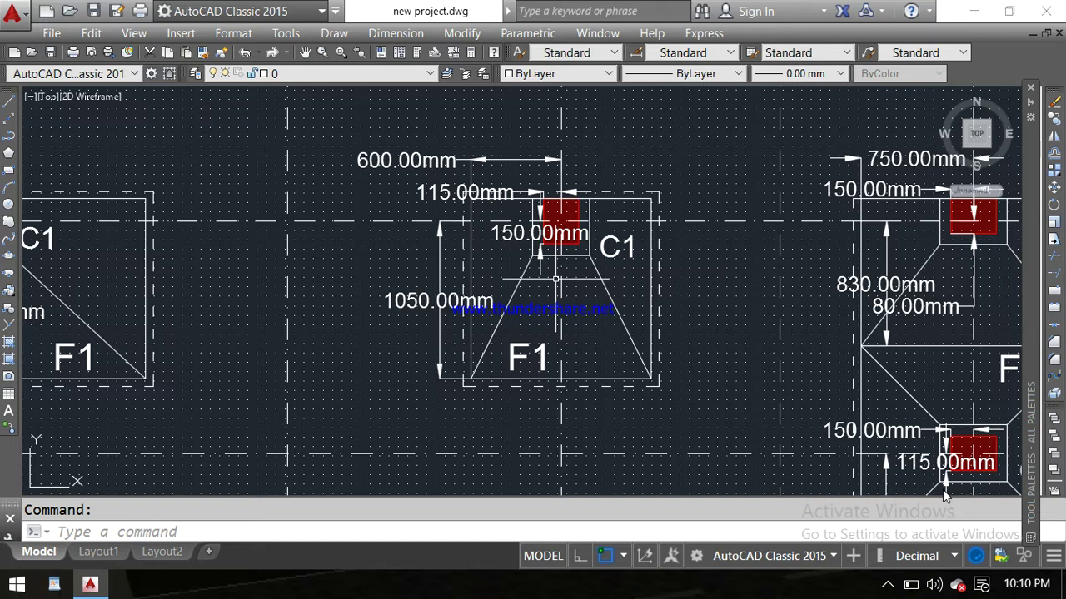
scroll(557, 278, down, 2)
middle_drag(495, 275, 561, 287)
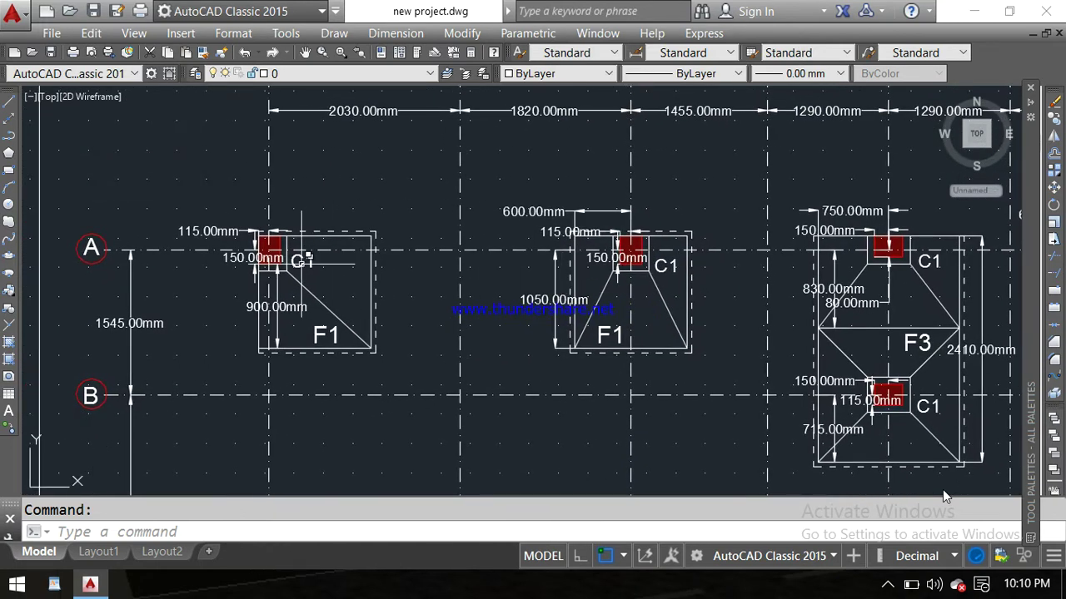
scroll(302, 261, up, 2)
scroll(466, 283, down, 4)
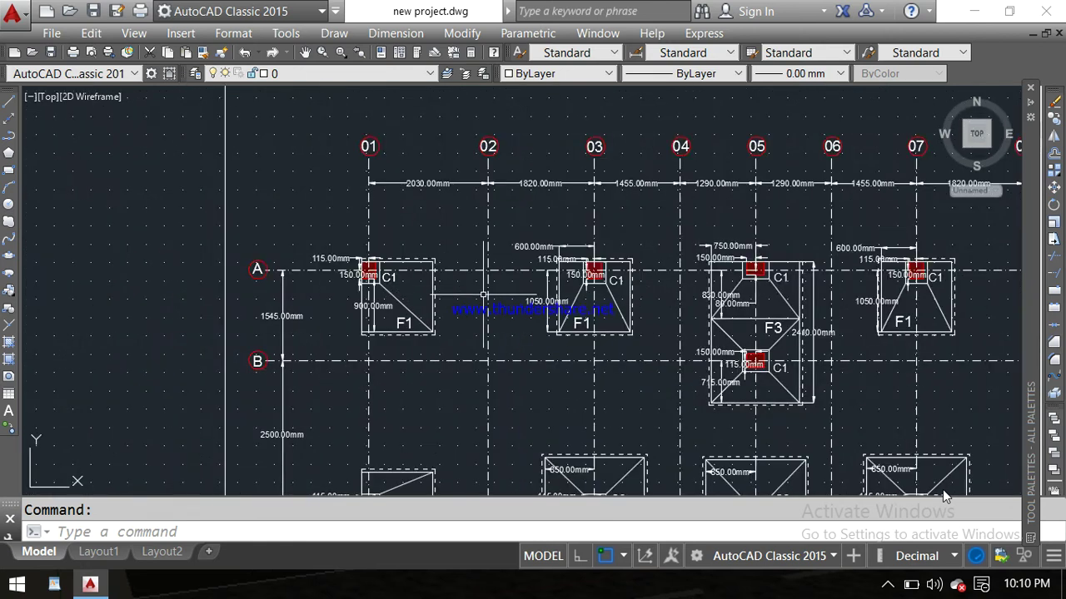
scroll(592, 270, up, 3)
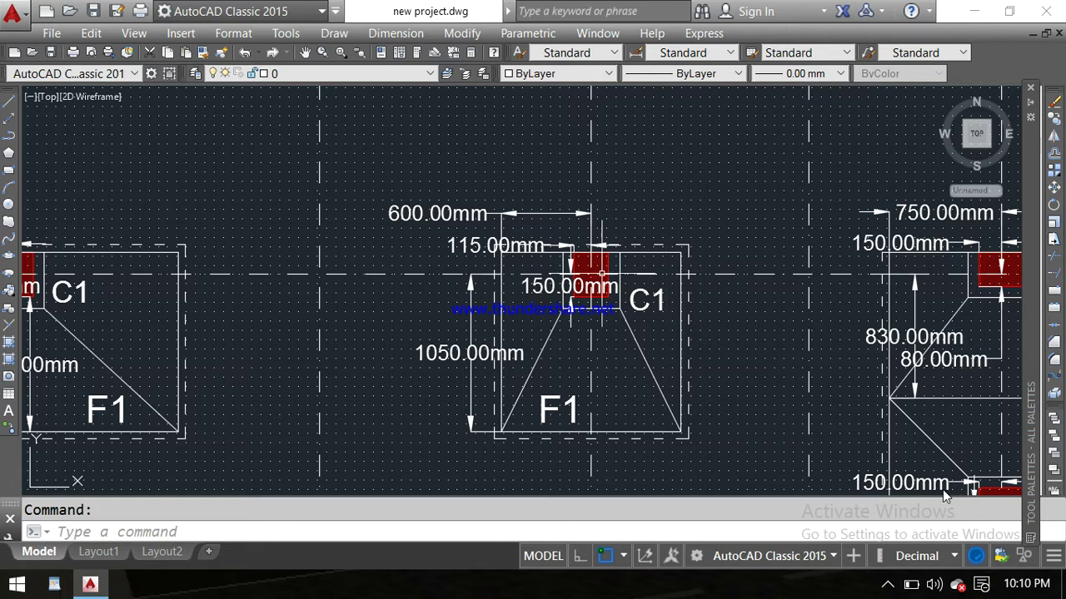
scroll(580, 274, up, 2)
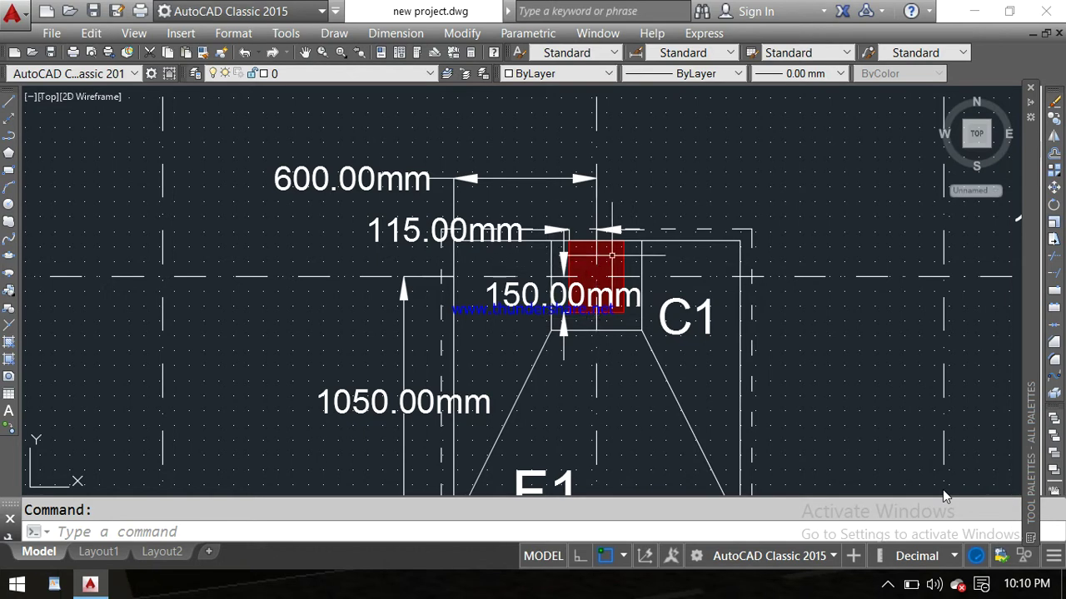
scroll(649, 254, down, 5)
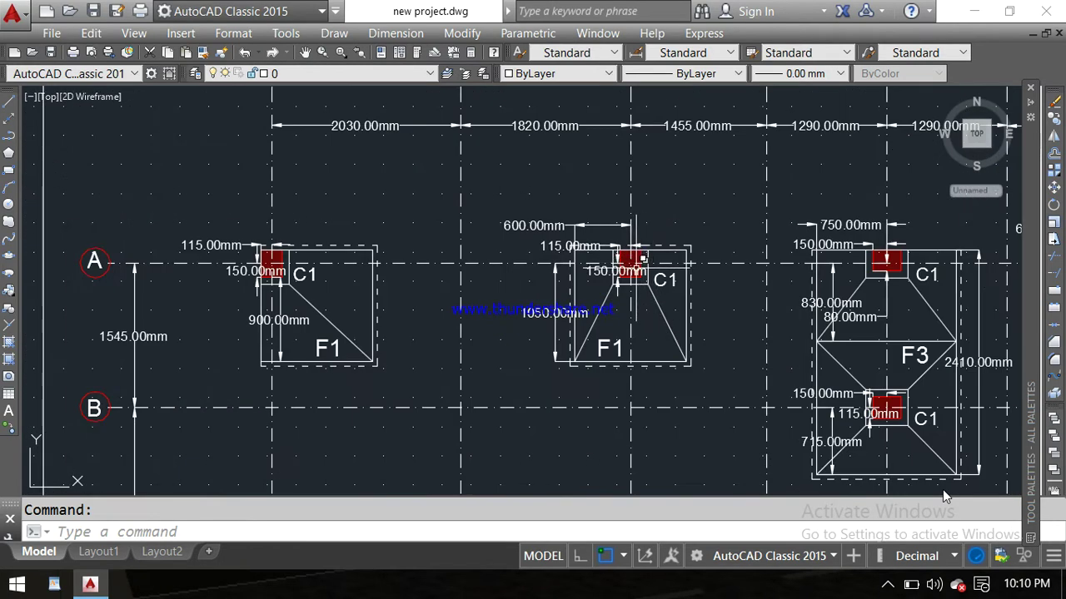
middle_drag(642, 259, 670, 253)
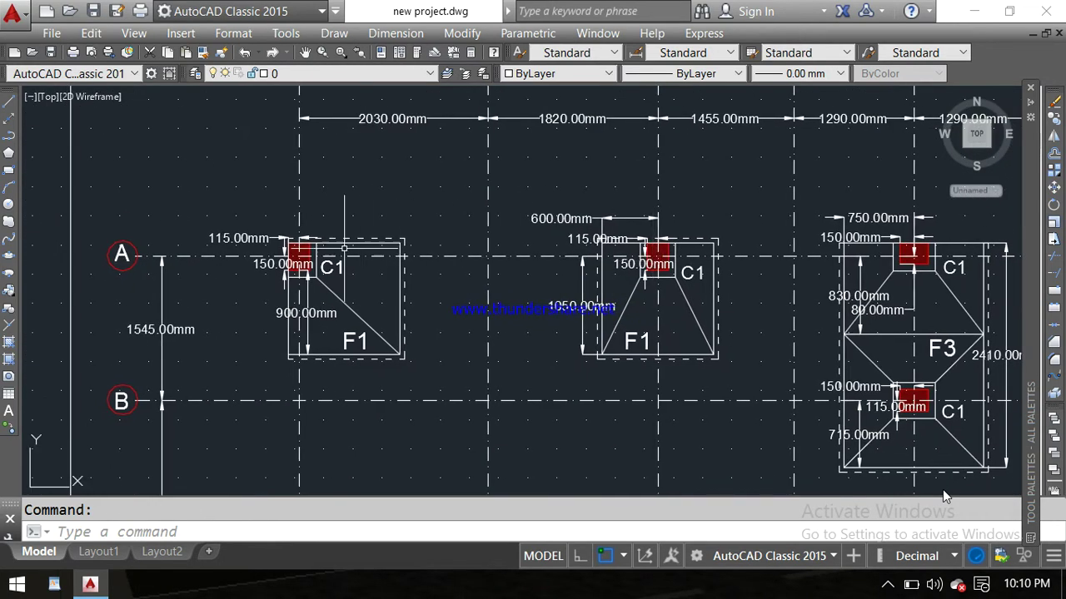
middle_drag(344, 247, 566, 250)
scroll(597, 279, up, 4)
scroll(597, 279, up, 2)
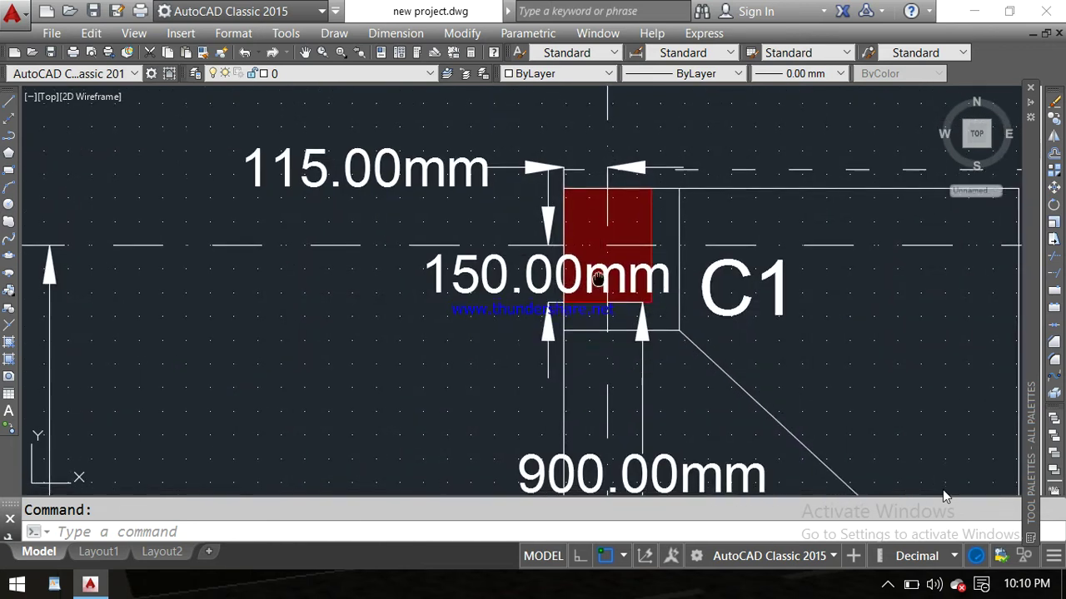
scroll(598, 279, down, 2)
scroll(597, 279, down, 2)
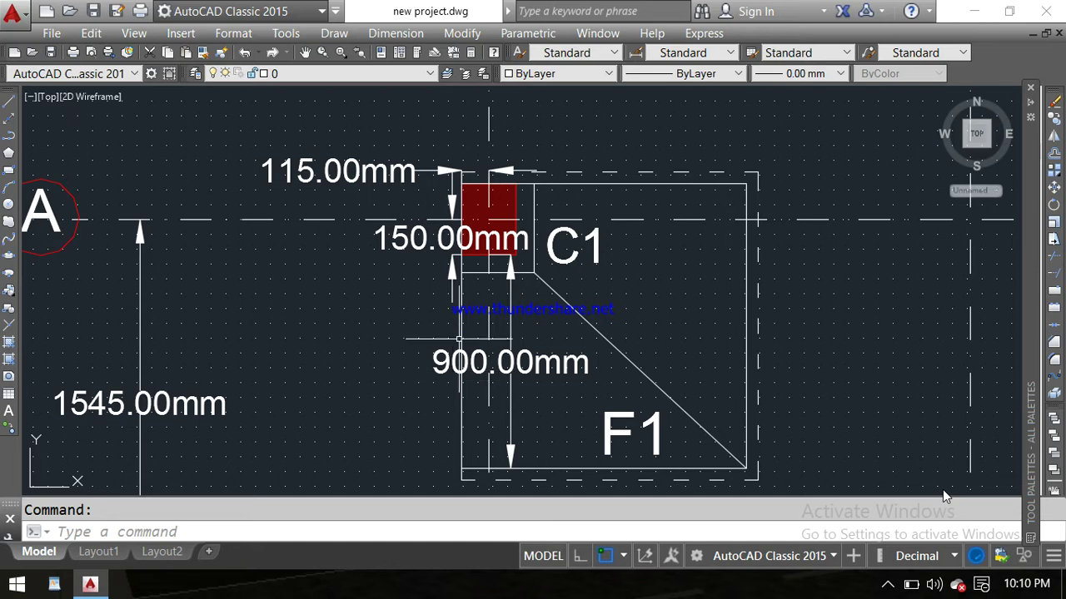
scroll(582, 200, down, 3)
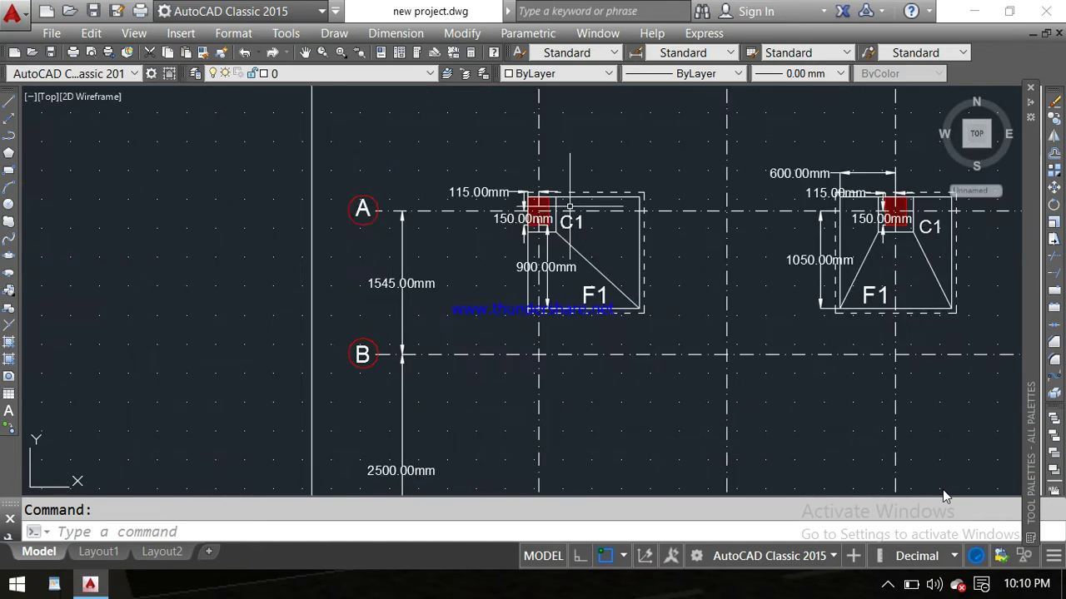
middle_drag(585, 217, 488, 240)
scroll(457, 218, up, 2)
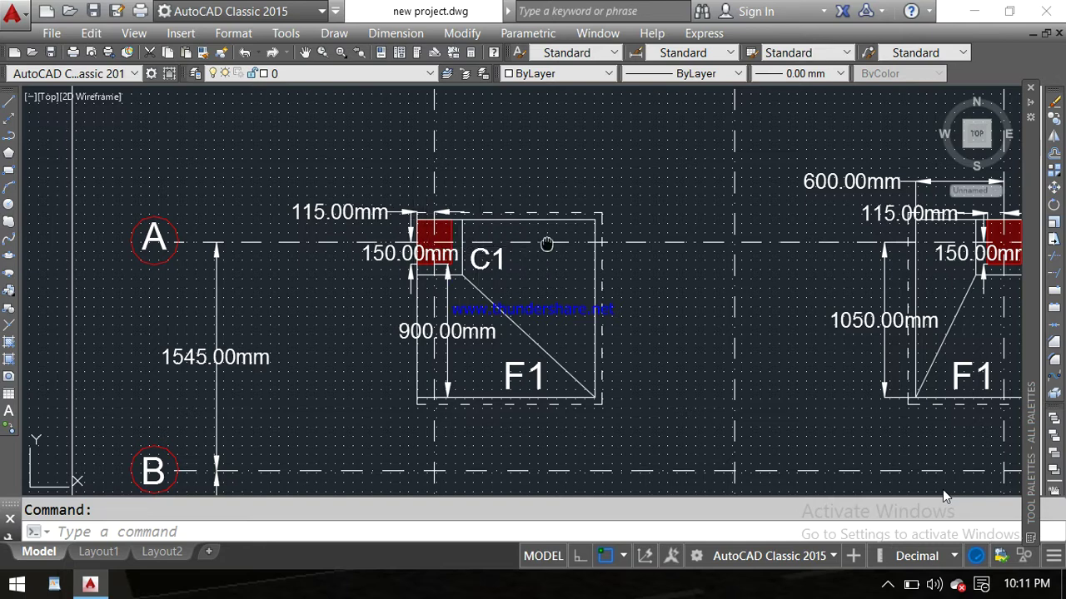
middle_drag(546, 244, 423, 235)
scroll(331, 233, up, 2)
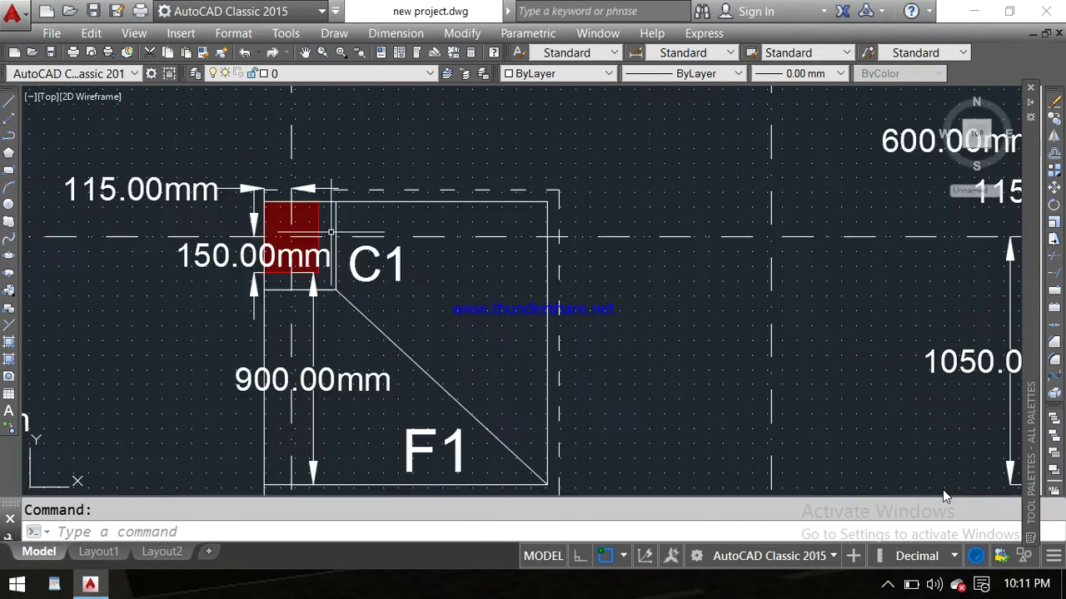
scroll(331, 233, up, 1)
scroll(417, 249, down, 4)
scroll(533, 266, down, 3)
mouse_move(545, 265)
middle_down()
mouse_move(463, 306)
mouse_move(442, 252)
mouse_move(429, 249)
middle_up()
scroll(463, 307, down, 2)
middle_drag(526, 298, 453, 285)
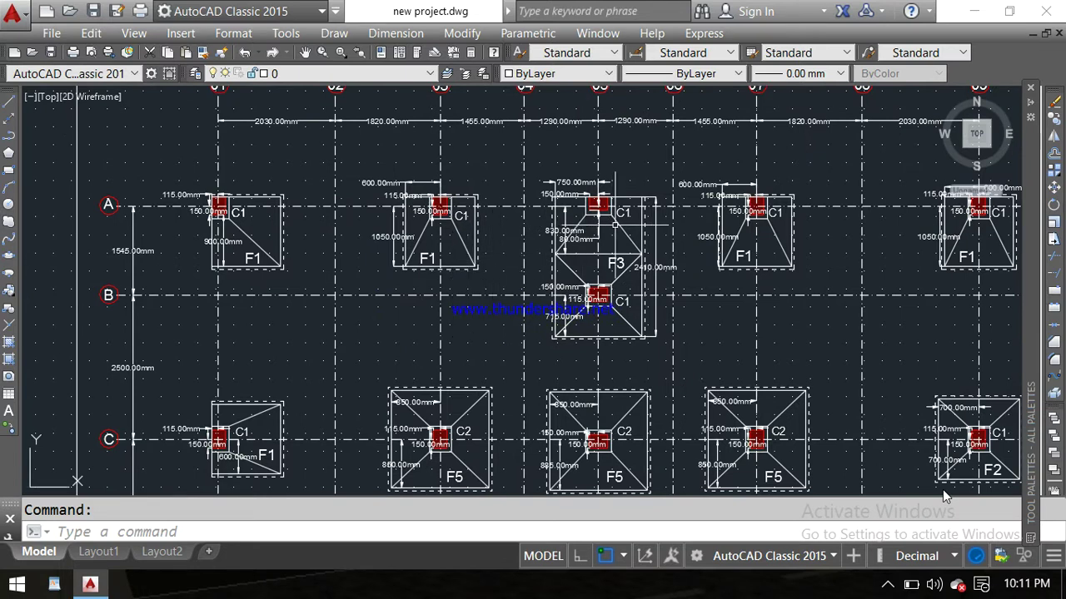
middle_drag(614, 223, 512, 215)
scroll(504, 232, up, 1)
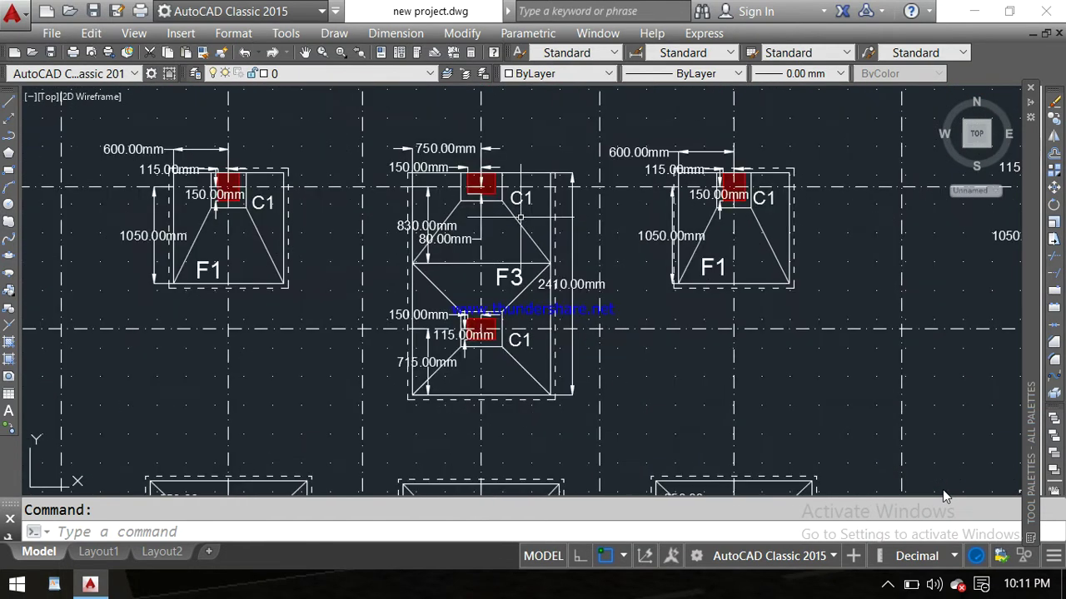
scroll(504, 232, up, 1)
middle_drag(580, 246, 583, 240)
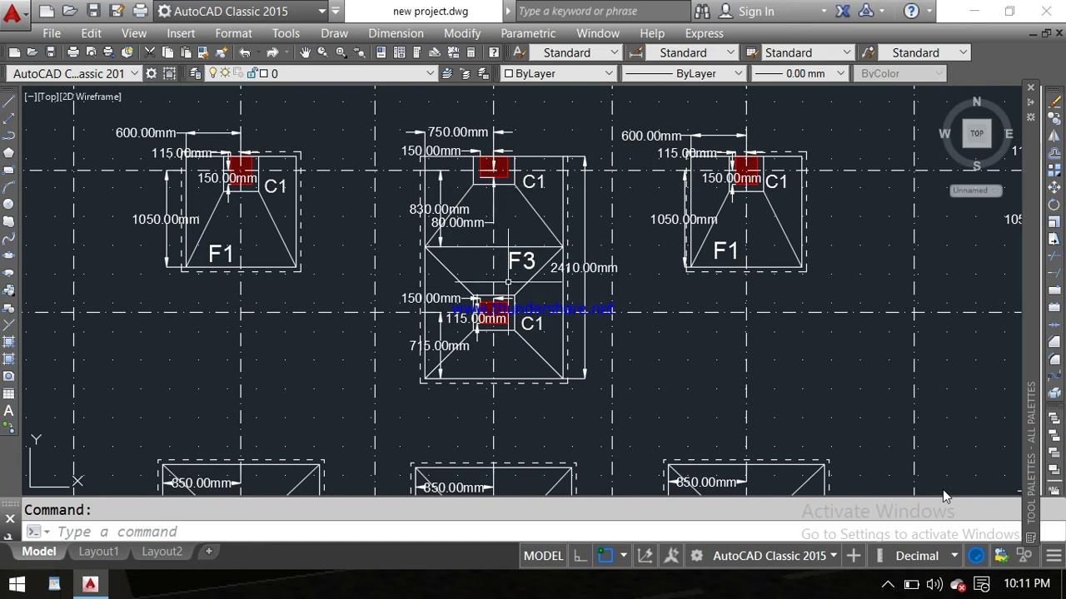
scroll(495, 241, up, 2)
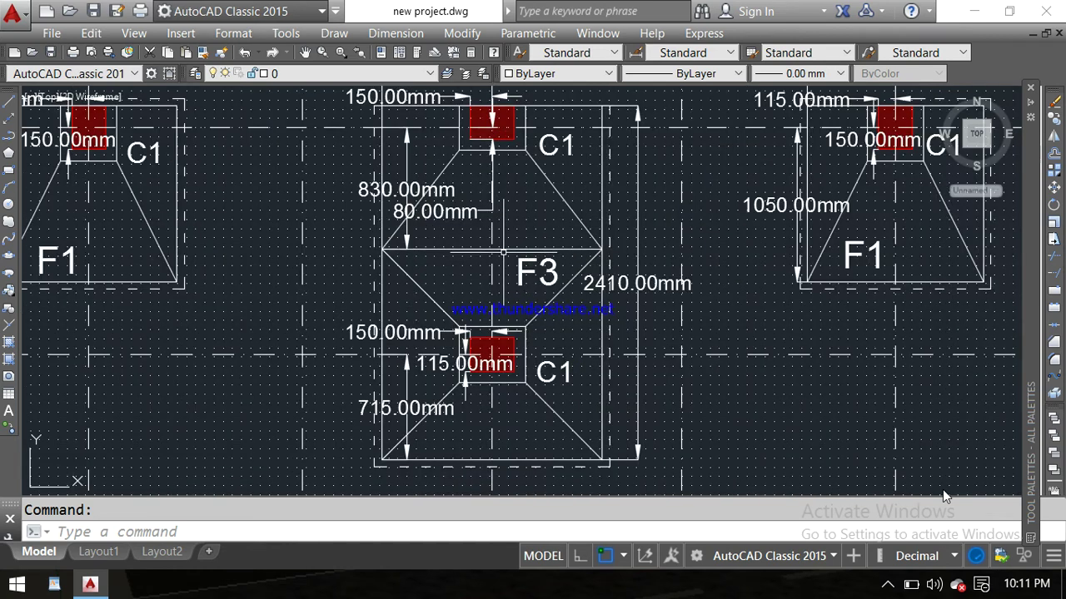
scroll(503, 252, down, 2)
scroll(503, 252, down, 3)
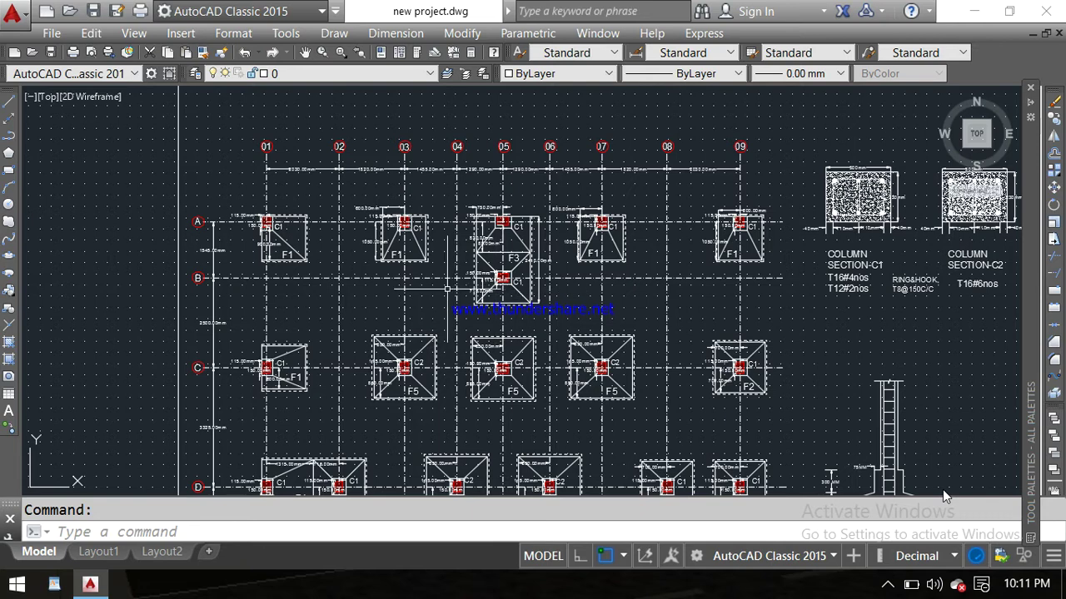
middle_drag(447, 283, 446, 229)
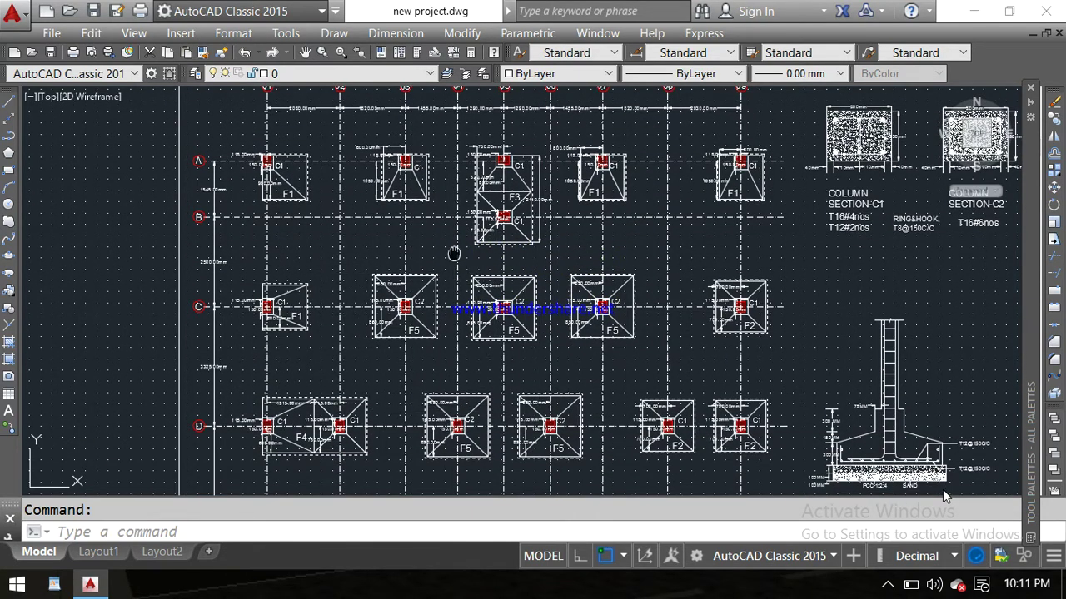
middle_drag(452, 247, 440, 274)
scroll(490, 193, up, 4)
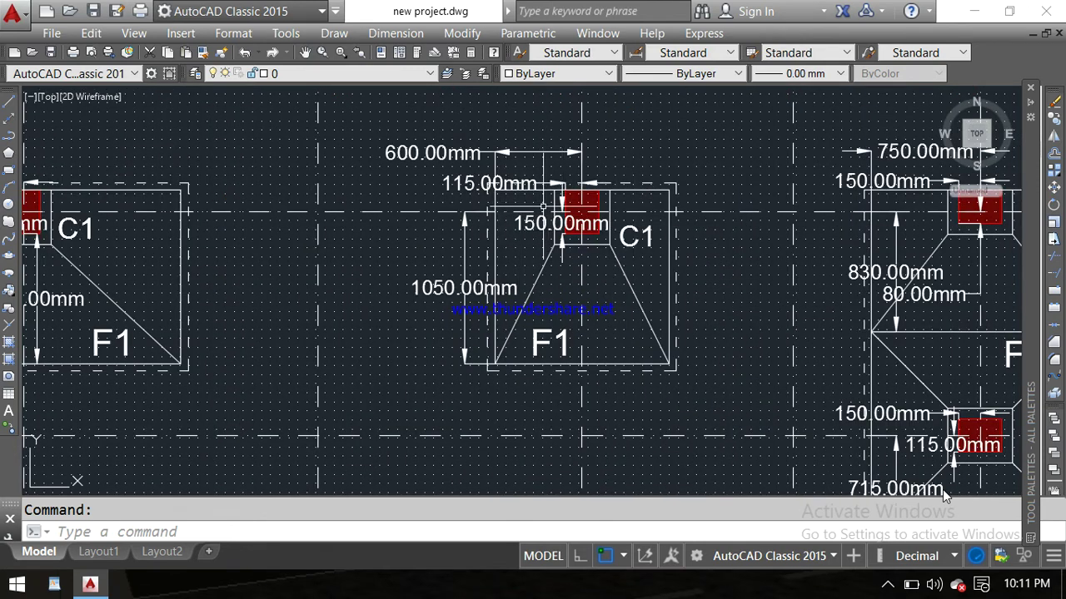
scroll(346, 220, down, 4)
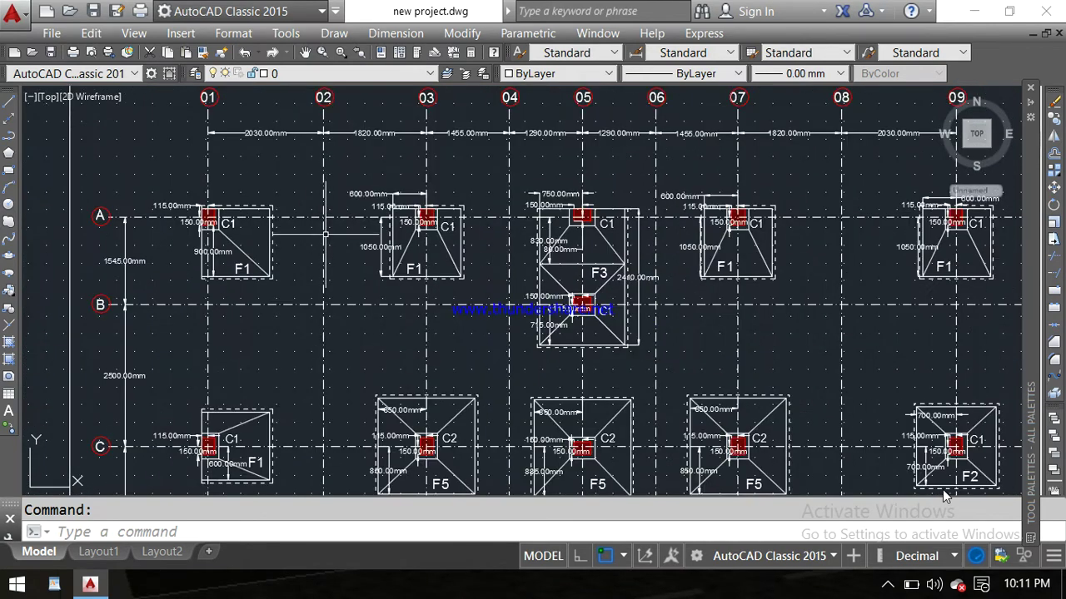
mouse_move(317, 233)
middle_down()
mouse_move(307, 204)
mouse_move(279, 203)
middle_up()
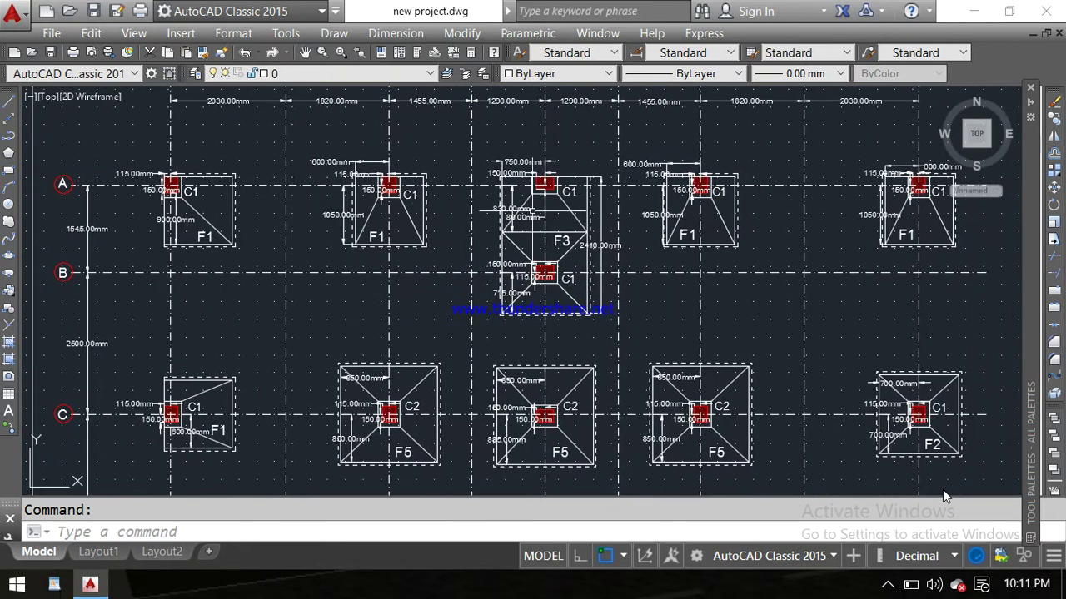
scroll(542, 263, up, 2)
middle_drag(542, 263, 525, 301)
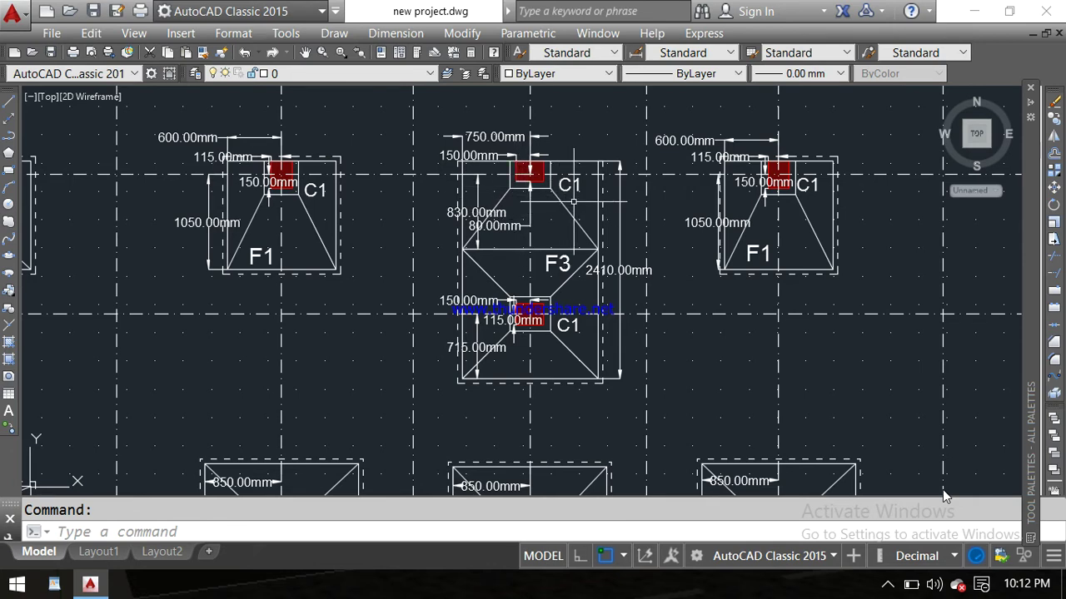
scroll(533, 183, up, 2)
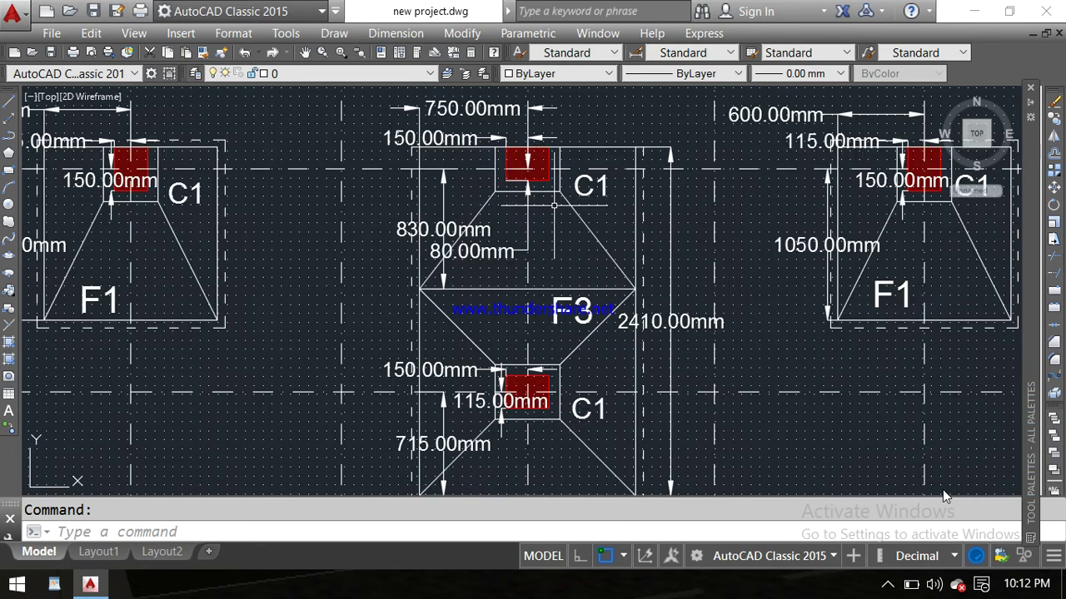
scroll(554, 204, down, 2)
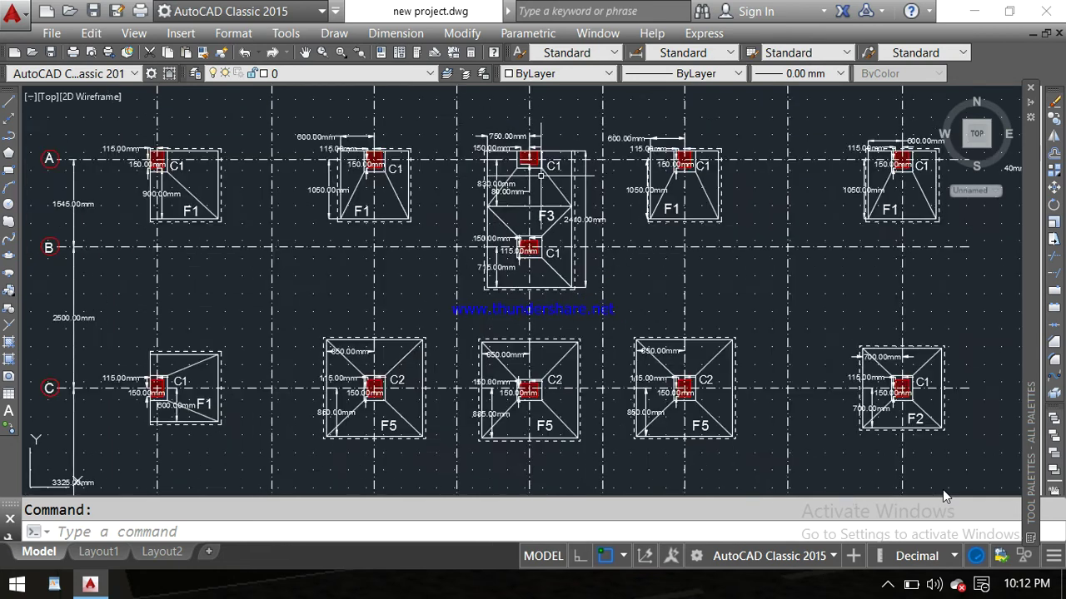
scroll(544, 150, down, 2)
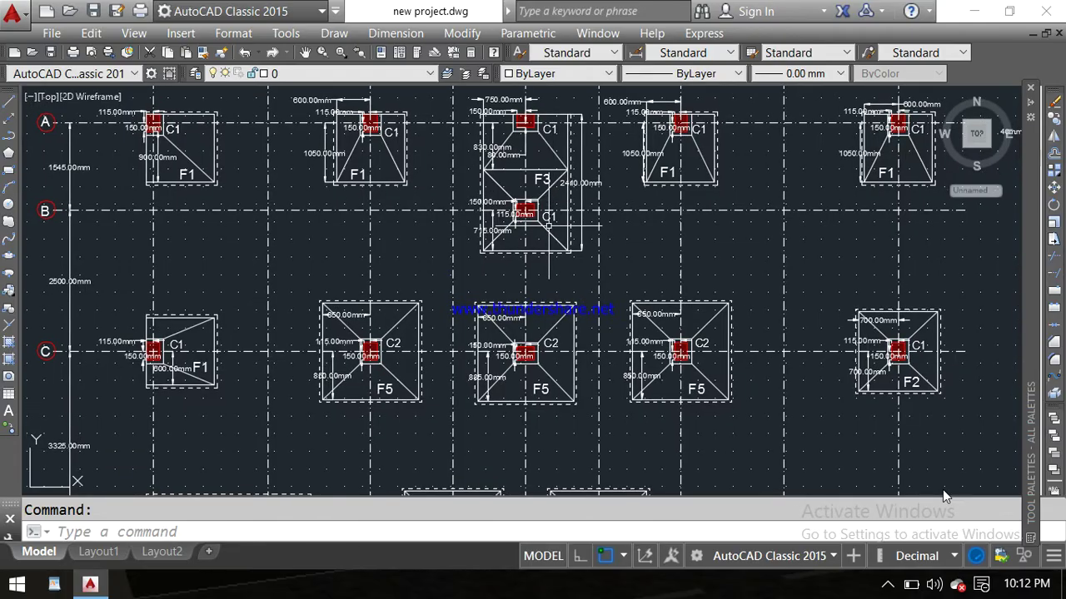
scroll(549, 224, down, 2)
middle_drag(550, 226, 536, 206)
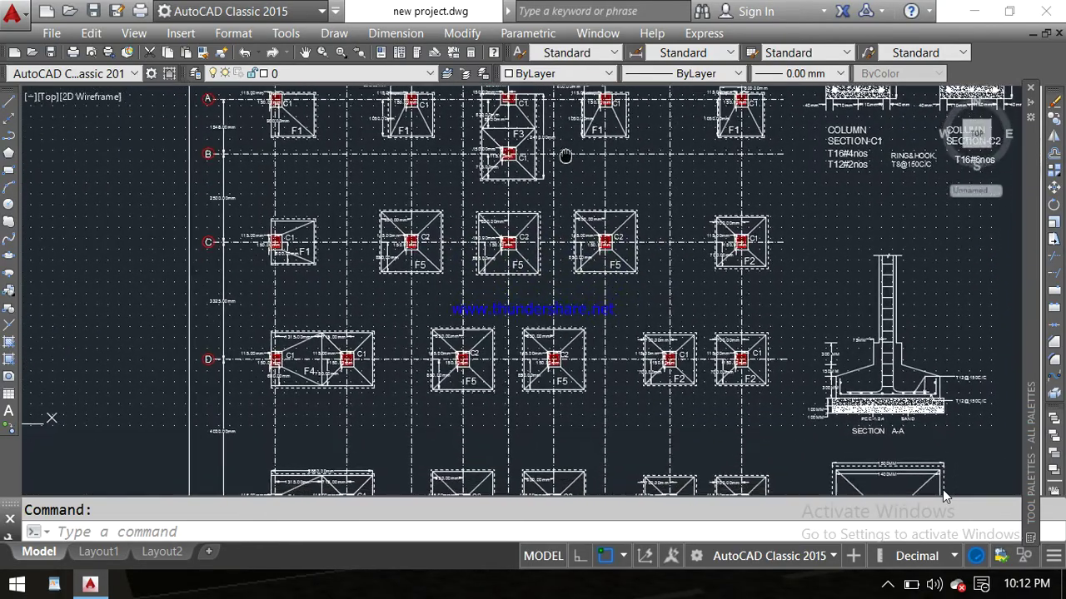
scroll(533, 209, up, 2)
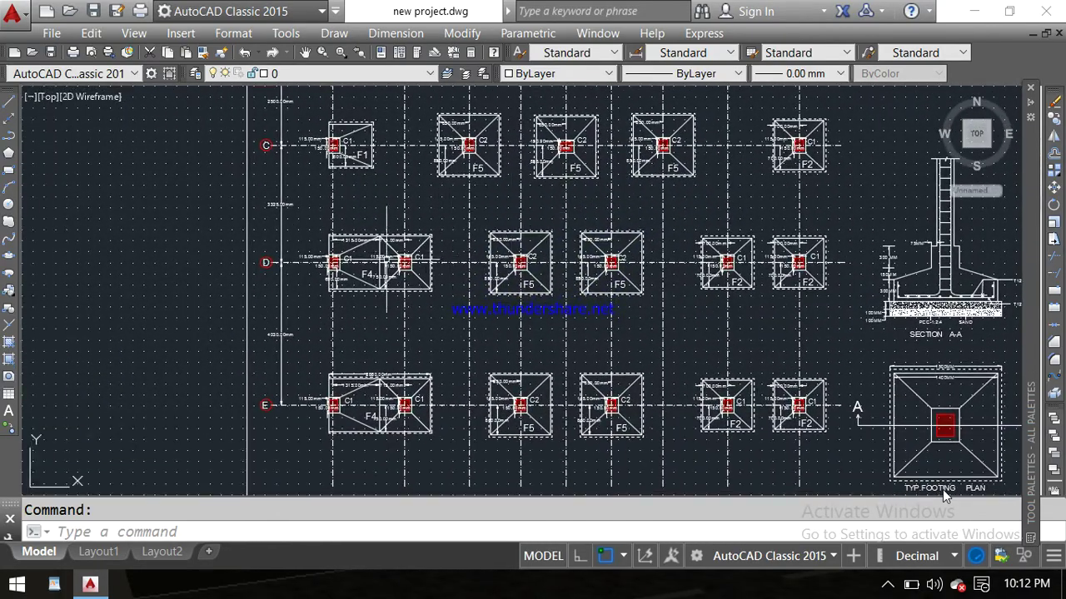
scroll(374, 263, up, 1)
middle_drag(374, 263, 408, 171)
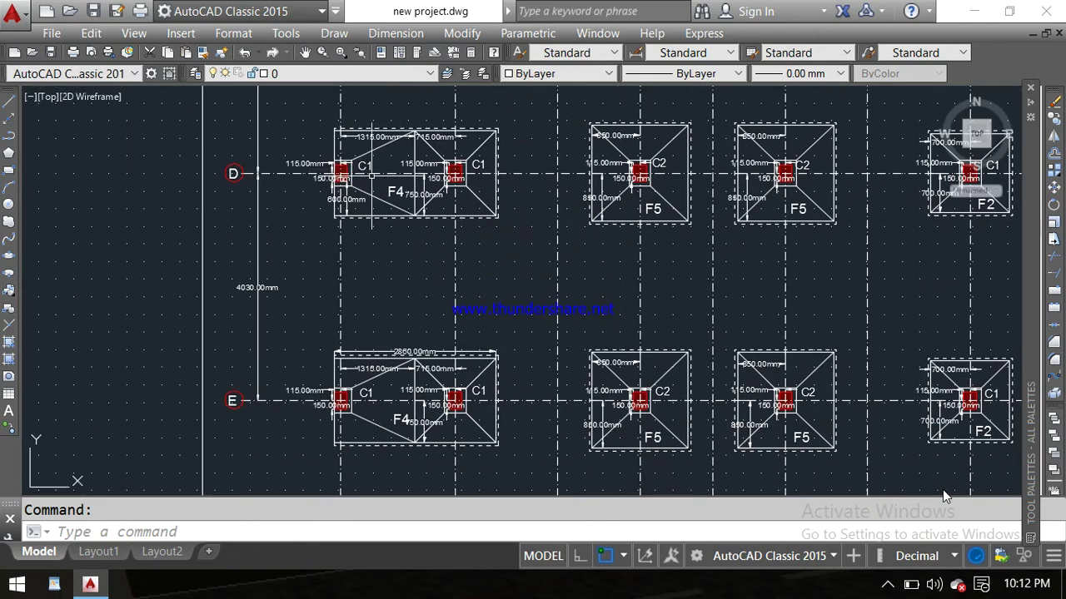
middle_click(943, 496)
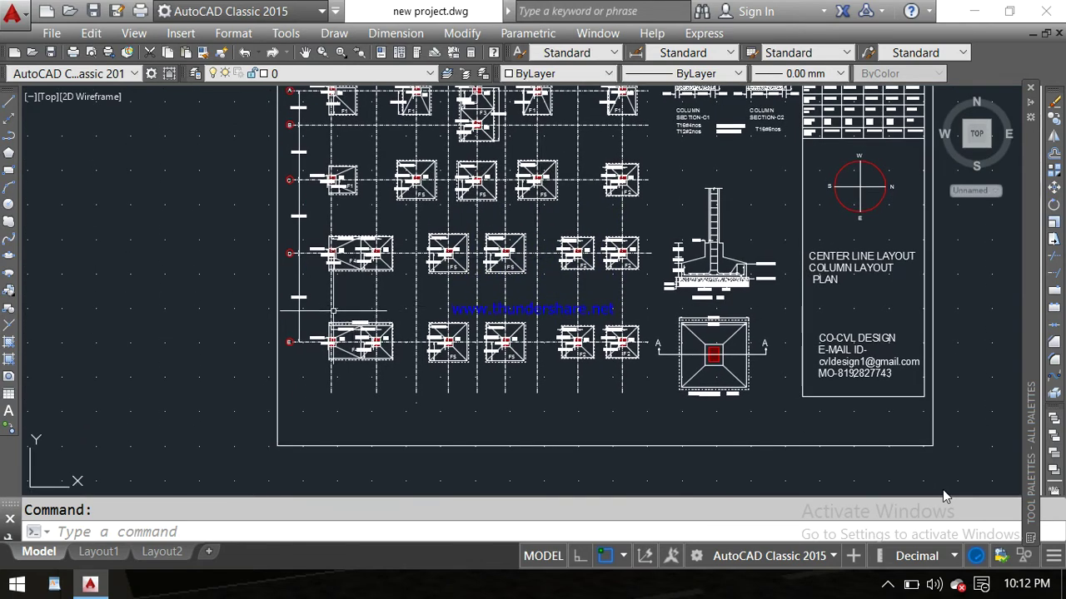
scroll(332, 309, up, 2)
scroll(331, 308, up, 3)
middle_drag(385, 252, 378, 333)
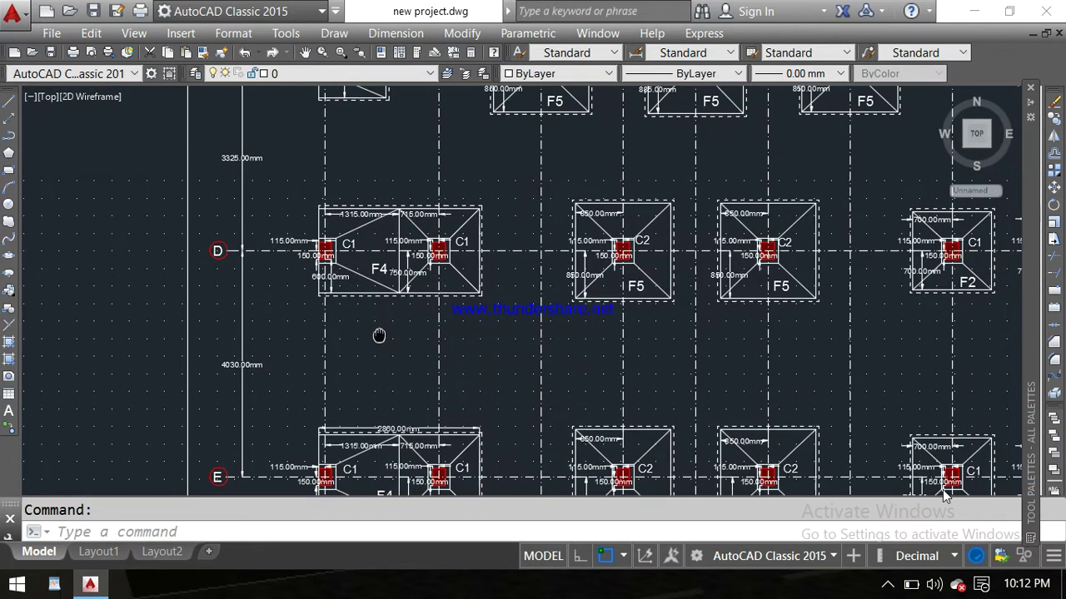
scroll(379, 333, down, 5)
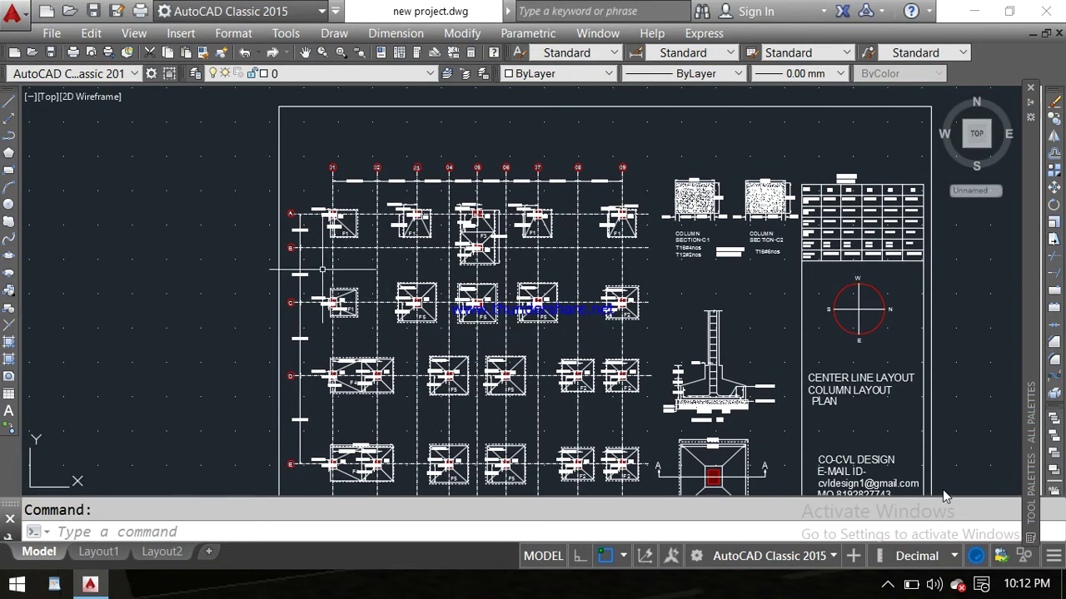
scroll(340, 245, up, 3)
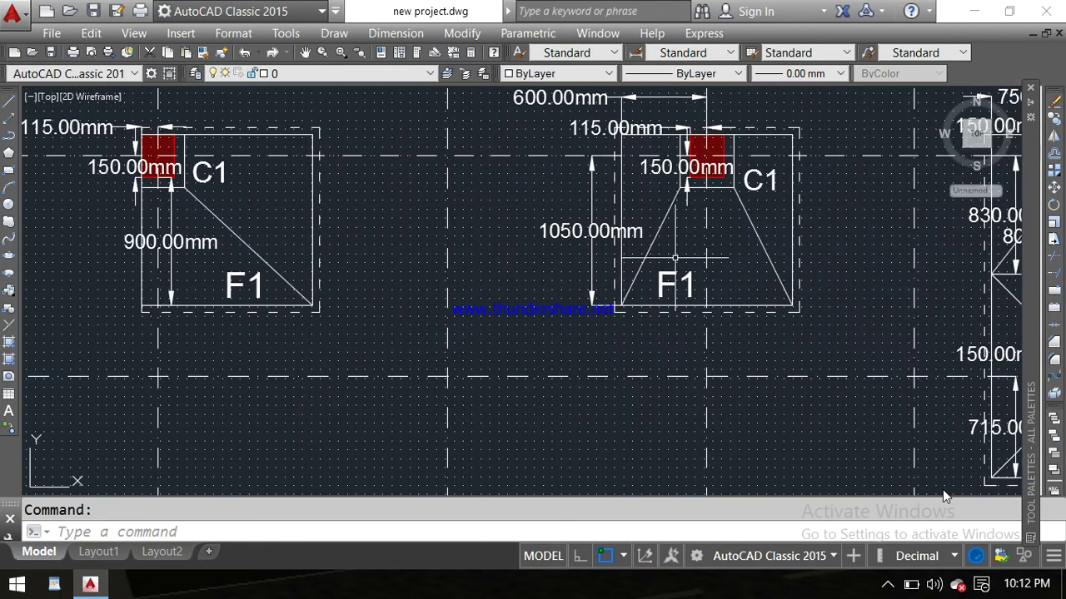
Pan across the row A and B footings down to the C2/F5 footings.
scroll(799, 302, down, 3)
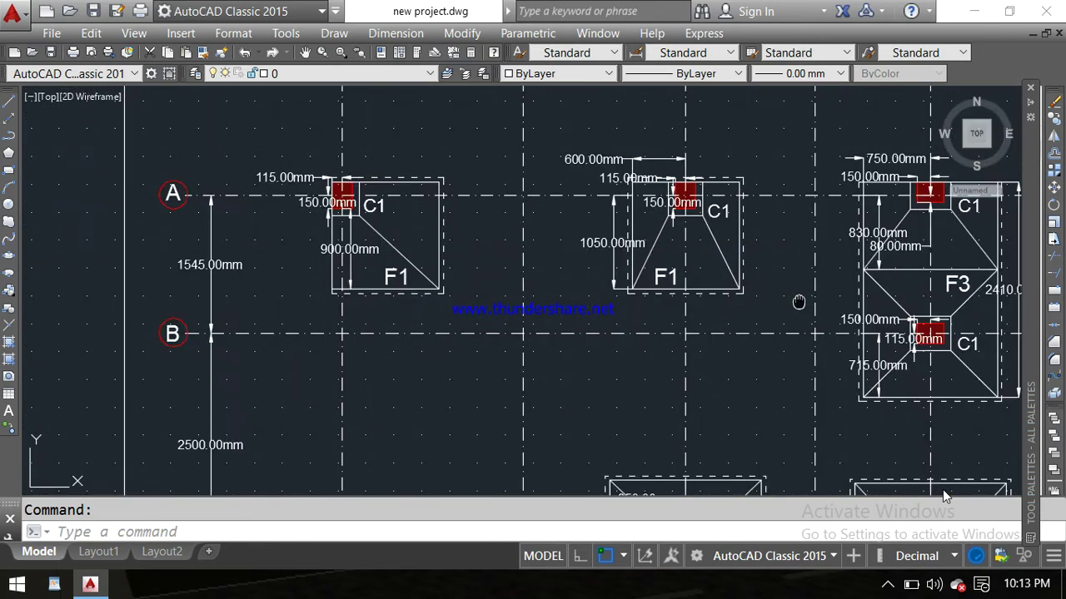
middle_drag(799, 302, 680, 315)
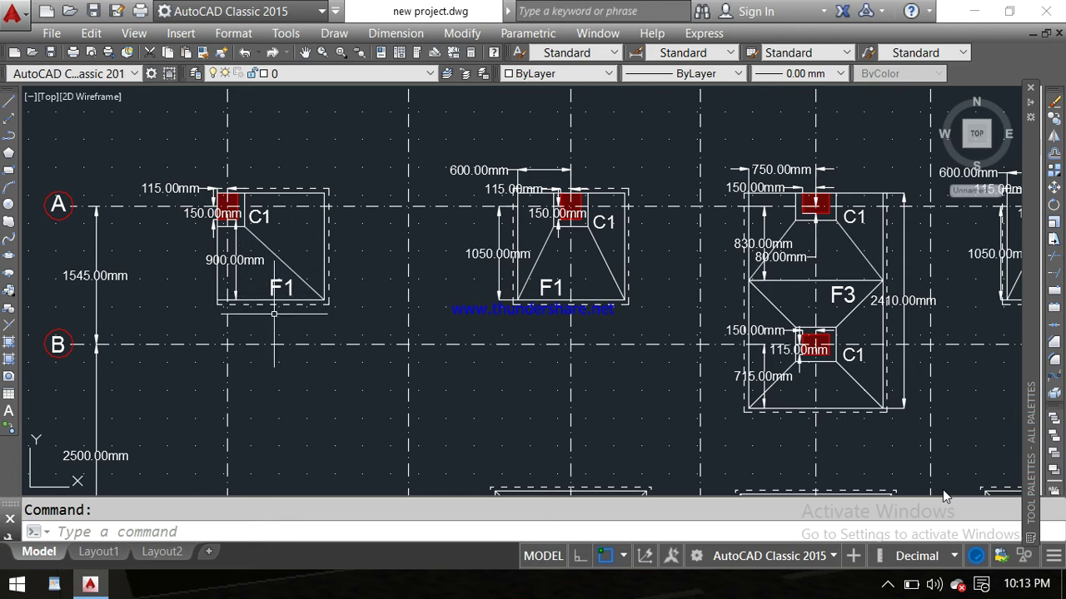
middle_drag(419, 324, 350, 294)
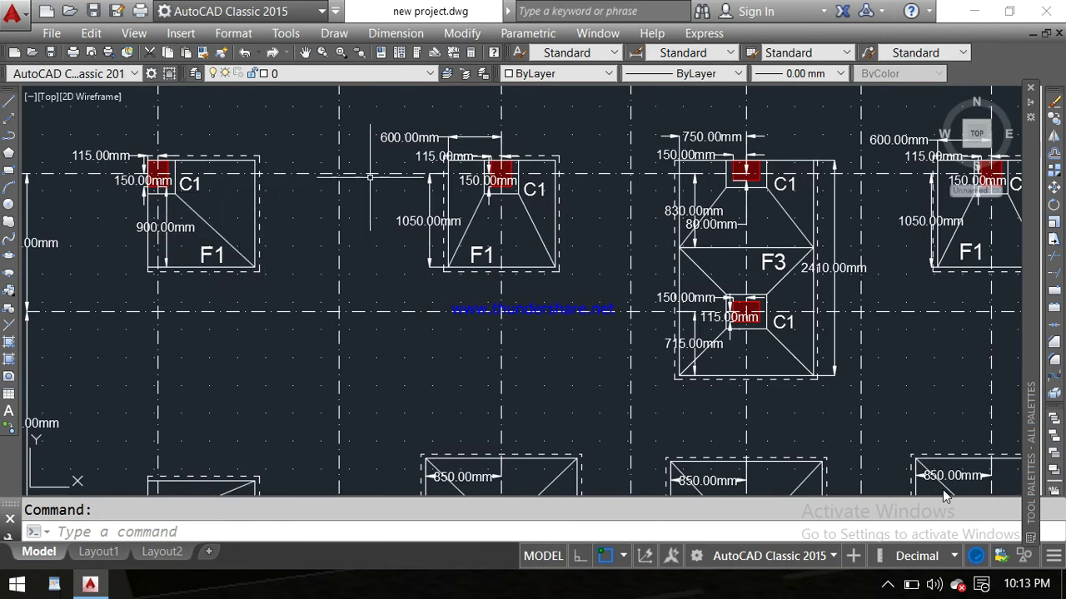
scroll(571, 238, down, 5)
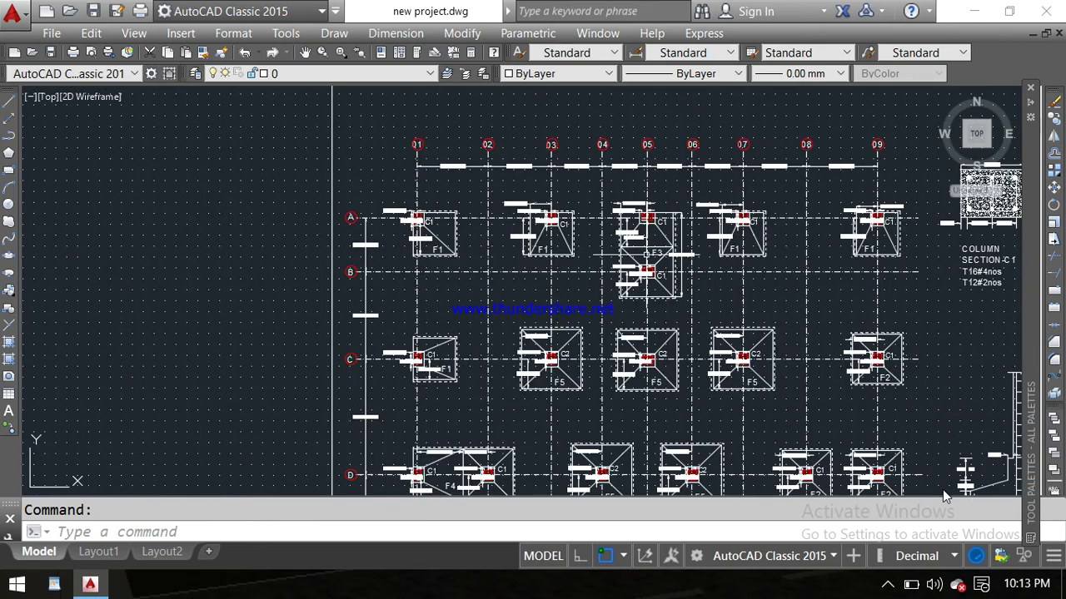
middle_drag(717, 300, 701, 256)
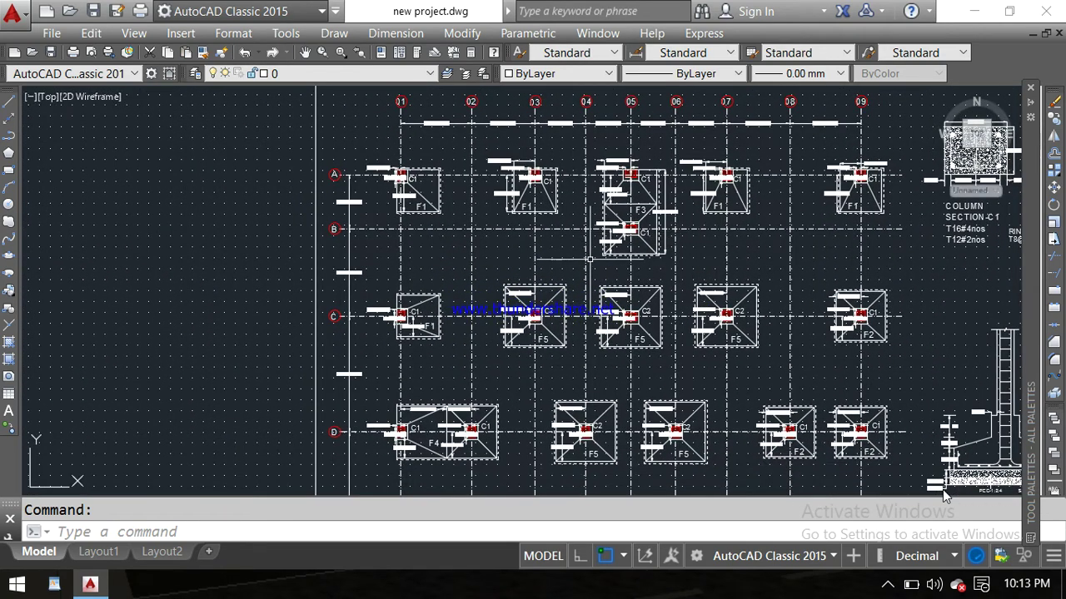
scroll(590, 260, up, 4)
mouse_move(669, 295)
middle_down()
mouse_move(632, 190)
mouse_move(516, 245)
middle_up()
scroll(632, 189, down, 2)
scroll(641, 175, down, 2)
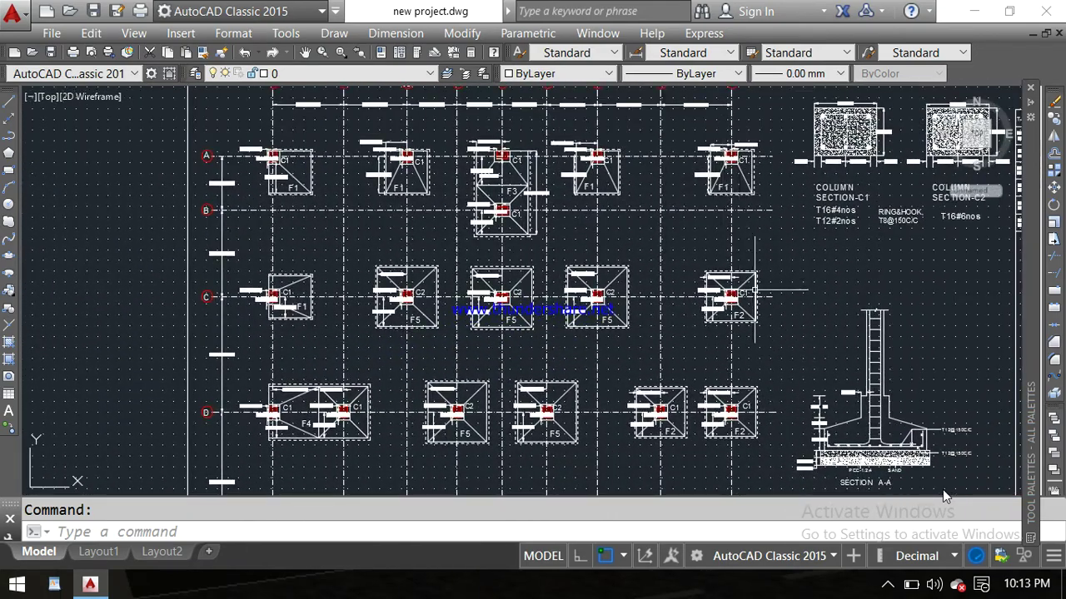
scroll(755, 295, up, 3)
Zoom in on the C1/F2 footing, then widen to include SECTION A-A.
mouse_move(755, 296)
middle_down()
mouse_move(747, 229)
mouse_move(716, 200)
mouse_move(729, 298)
middle_up()
scroll(678, 241, up, 1)
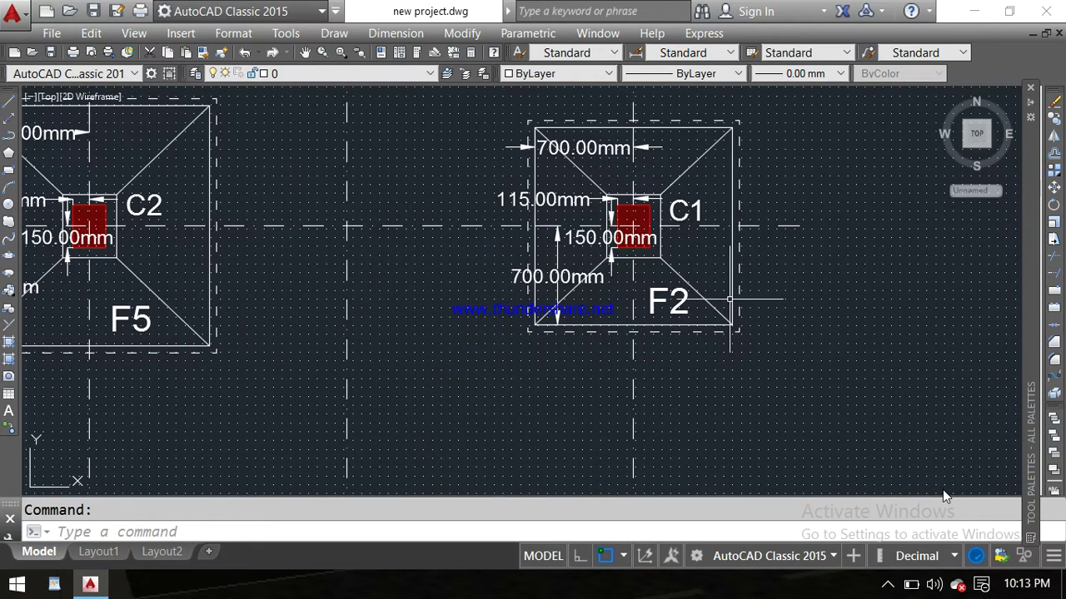
scroll(658, 250, down, 2)
middle_drag(663, 302, 705, 284)
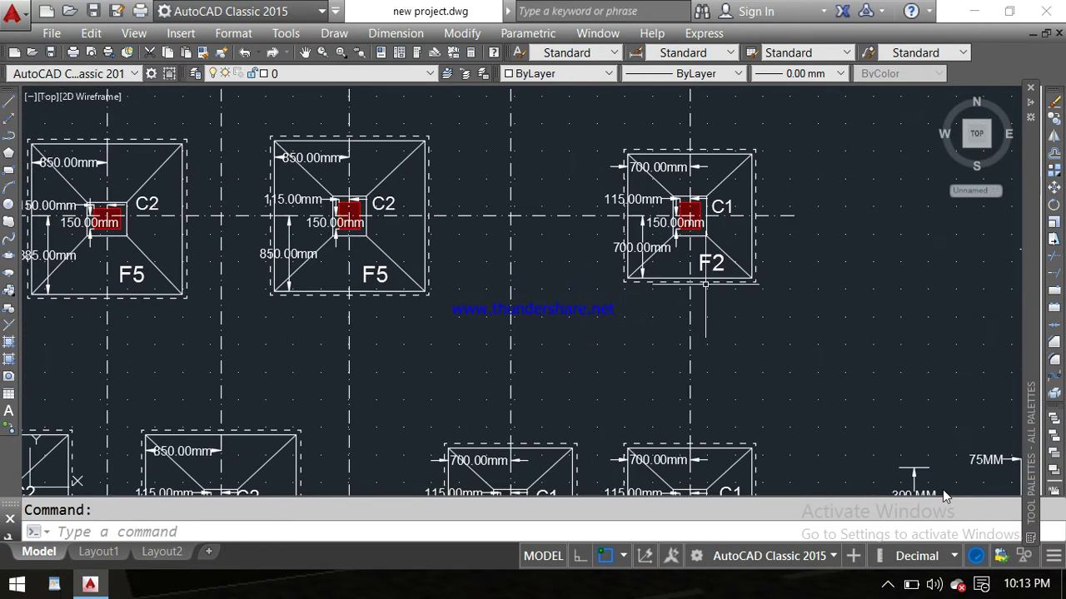
scroll(613, 290, down, 2)
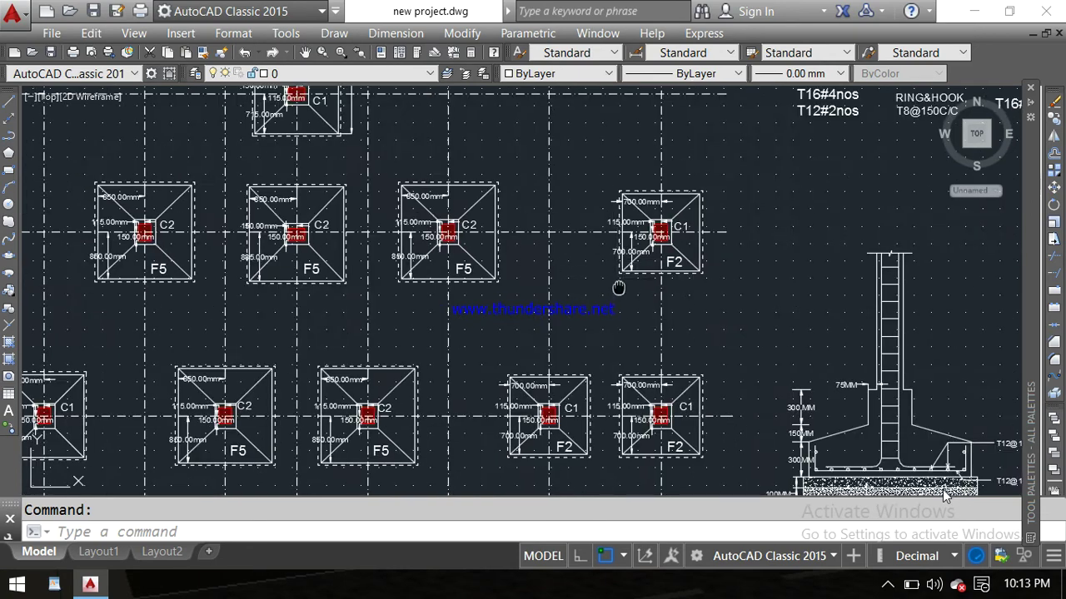
middle_drag(613, 291, 707, 238)
Pan through footing rows A, B, D and E, then zoom out to the whole sheet.
mouse_move(658, 295)
middle_down()
mouse_move(830, 288)
mouse_move(791, 471)
middle_up()
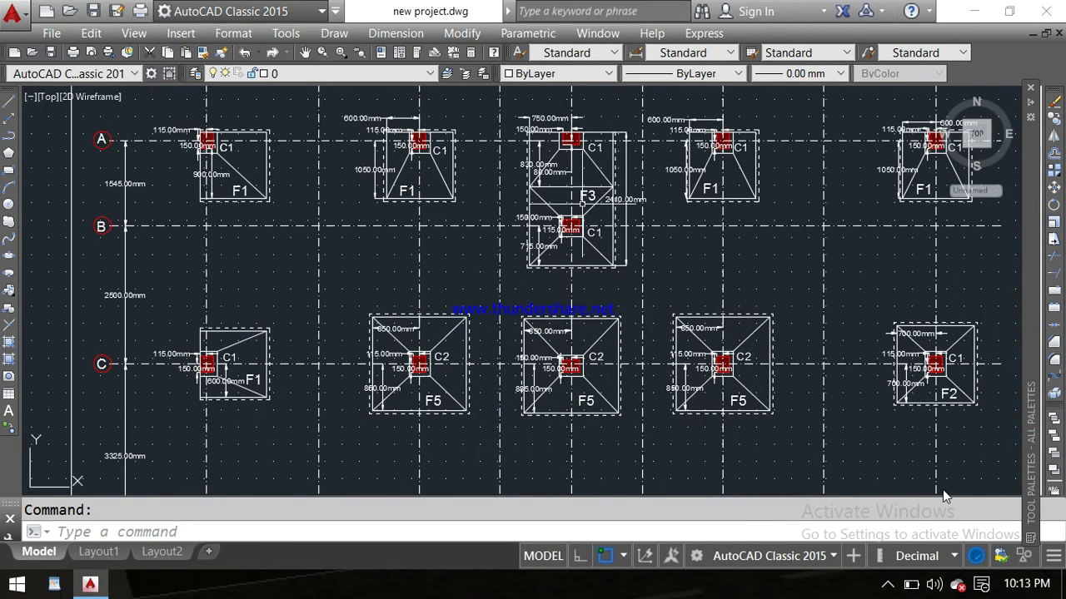
middle_drag(943, 496, 1016, 315)
middle_drag(485, 333, 503, 240)
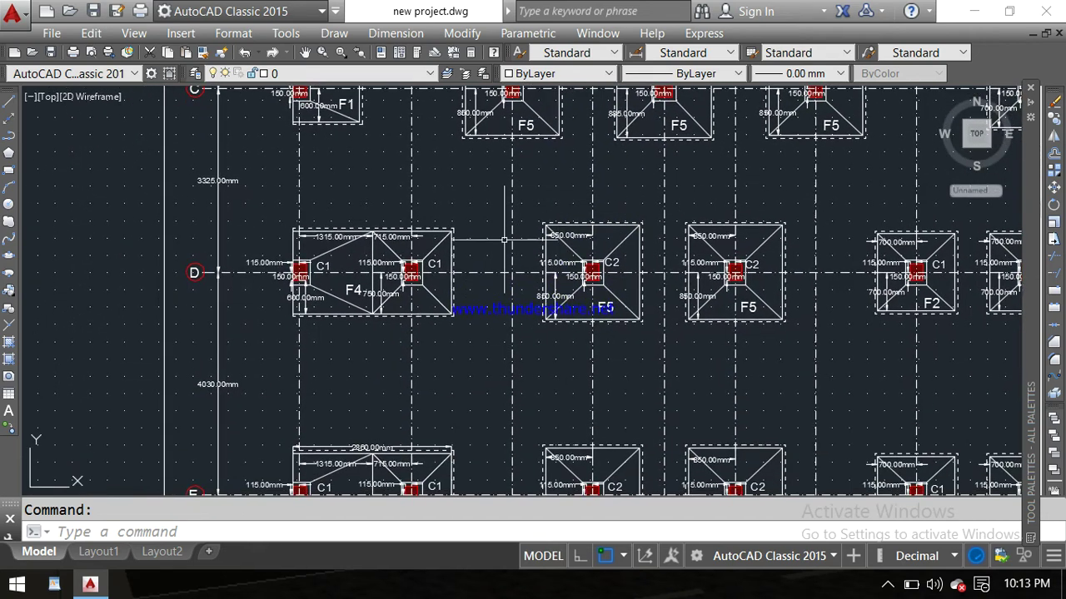
middle_drag(418, 302, 427, 225)
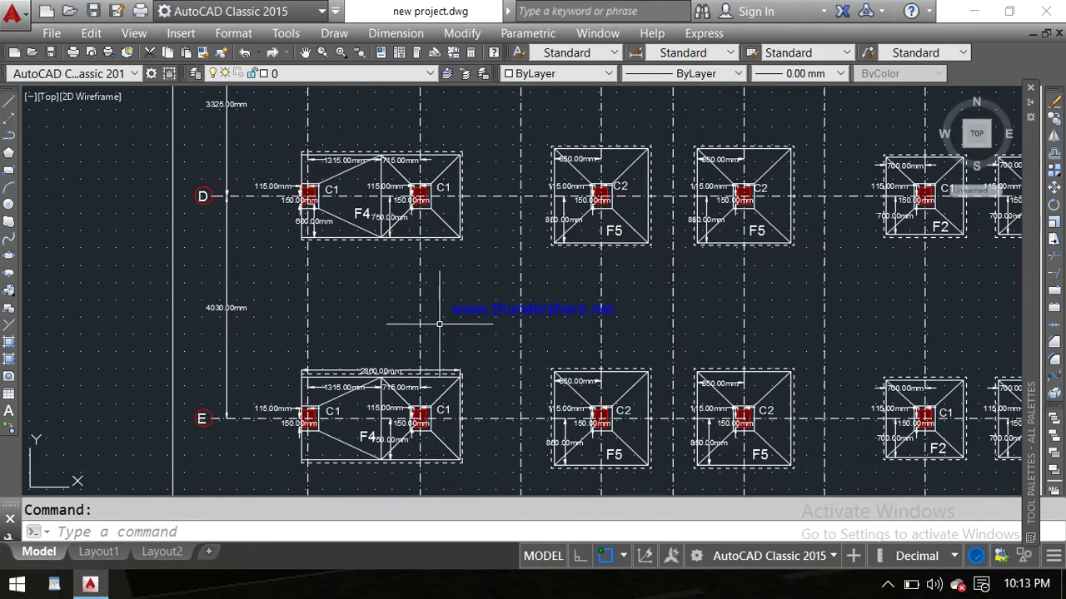
middle_drag(534, 295, 433, 380)
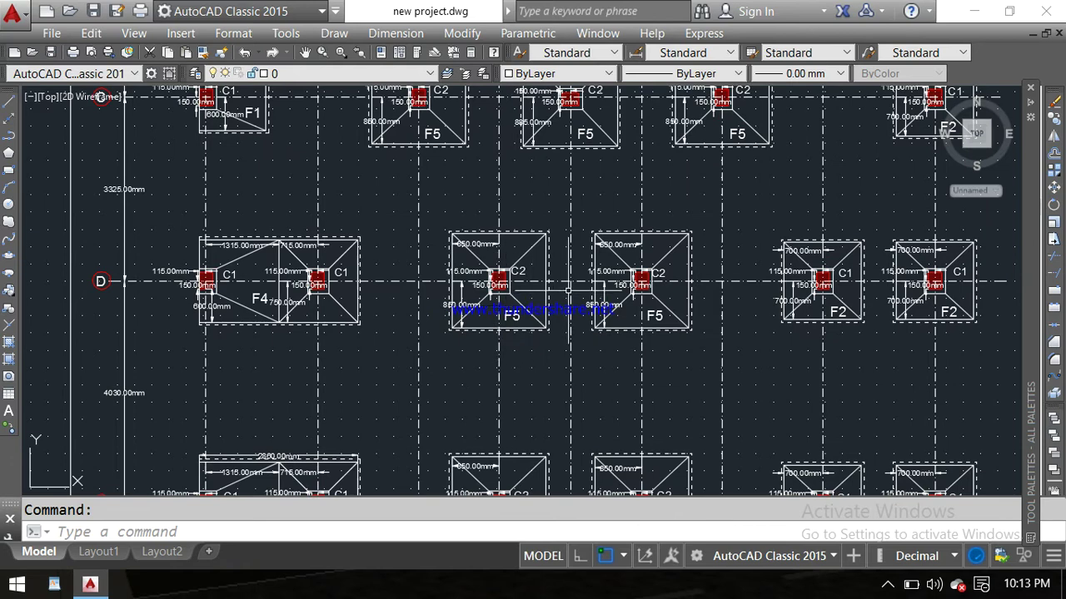
scroll(599, 331, down, 5)
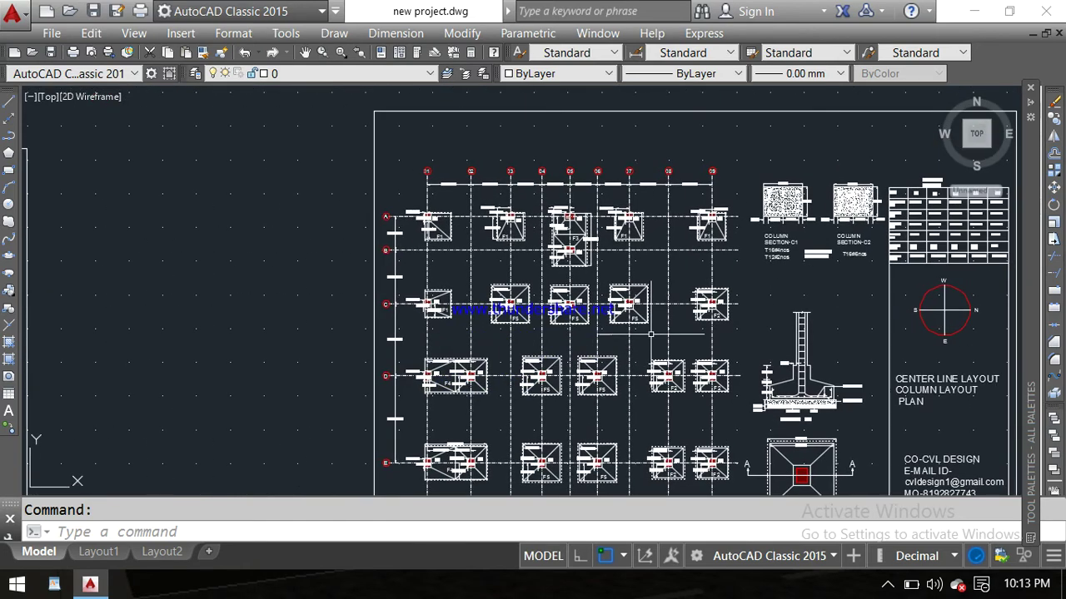
Frame the C1/C2 column sections alongside the footing details table.
scroll(442, 226, up, 5)
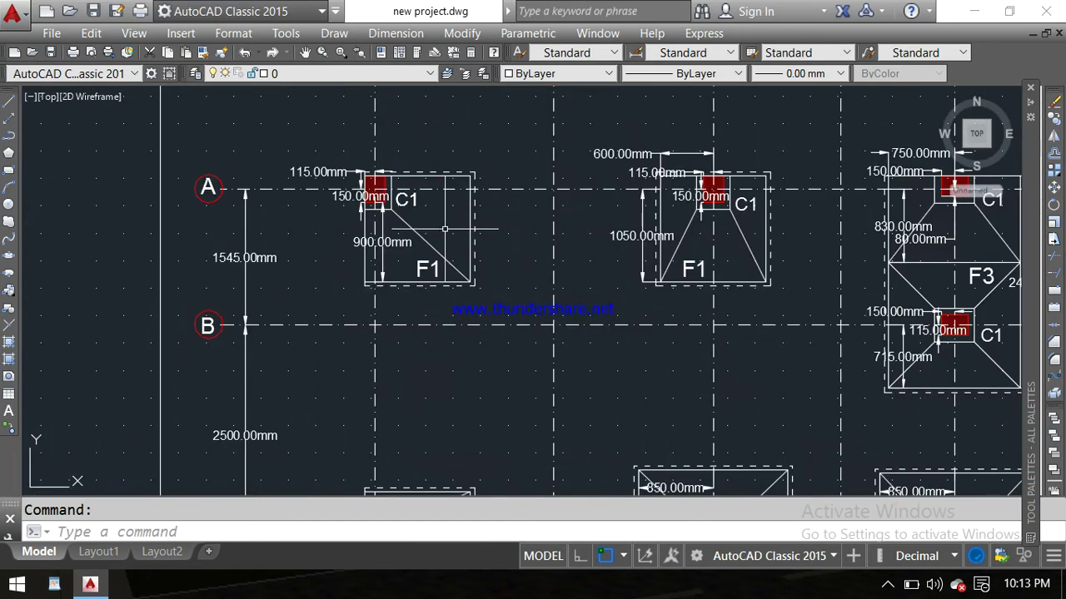
scroll(500, 223, down, 5)
scroll(500, 223, down, 2)
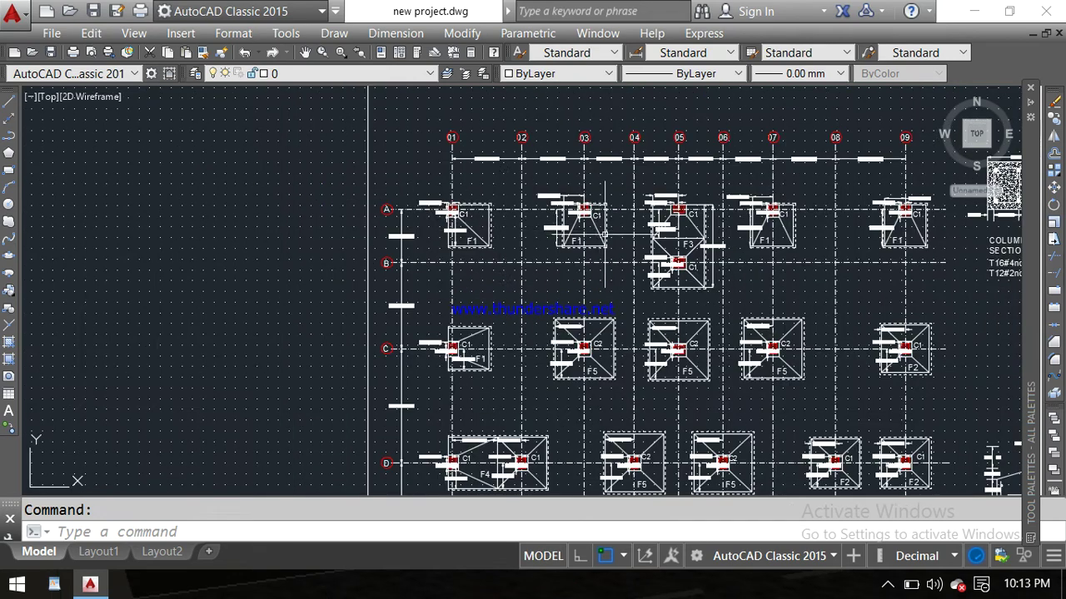
middle_drag(447, 288, 351, 287)
scroll(351, 287, up, 2)
scroll(762, 223, up, 4)
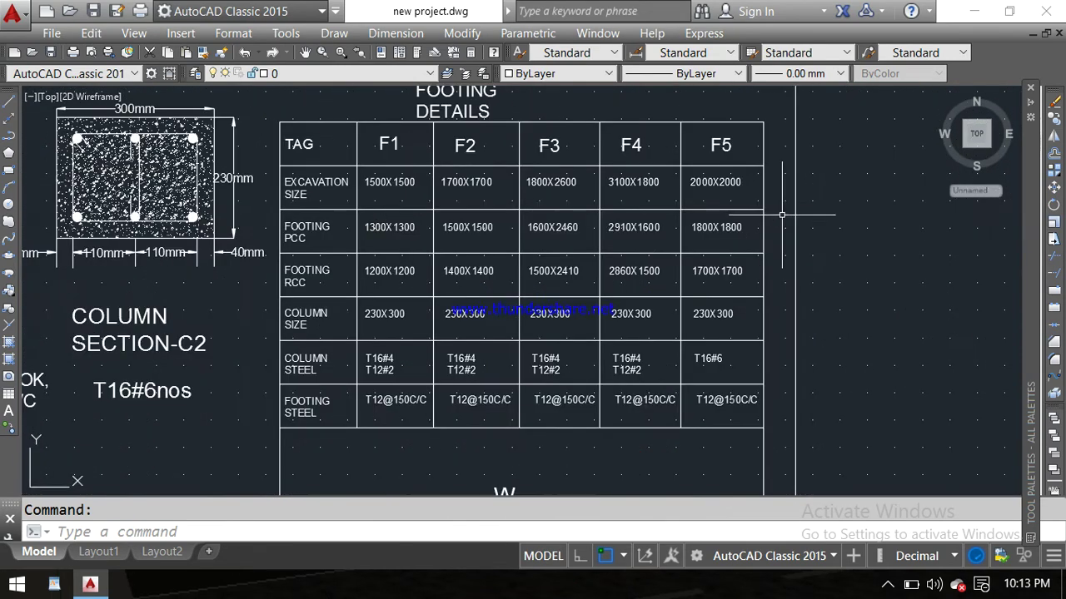
scroll(766, 220, up, 2)
scroll(749, 233, down, 2)
scroll(737, 241, down, 2)
Inspect the table's F1–F5 rows, centring the 230X300 column and T16#4 plus T12#2 steel values.
middle_drag(741, 249, 766, 150)
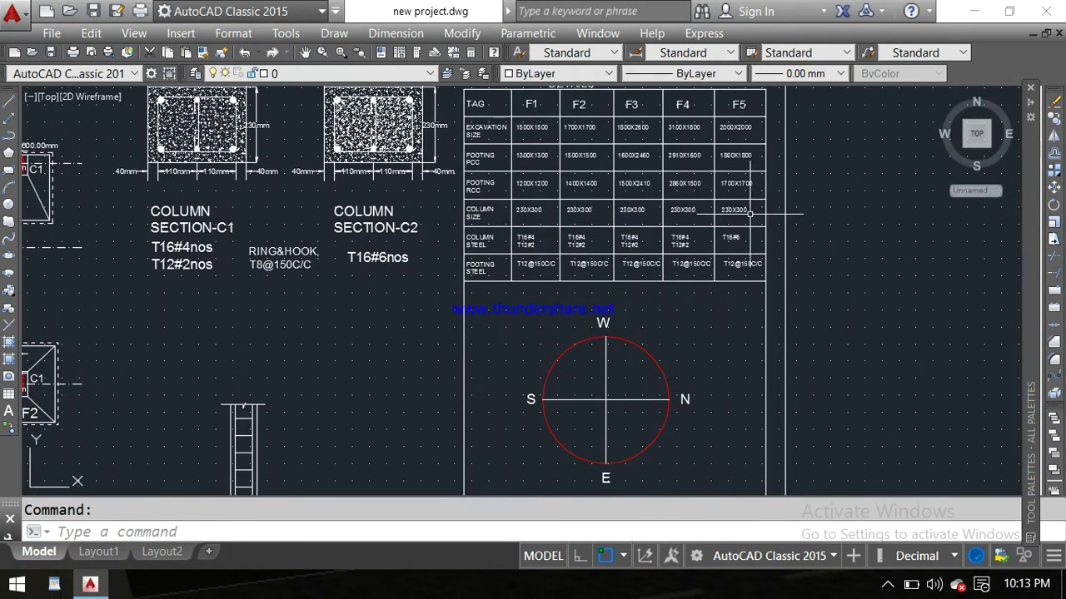
scroll(583, 220, up, 2)
middle_drag(641, 216, 674, 306)
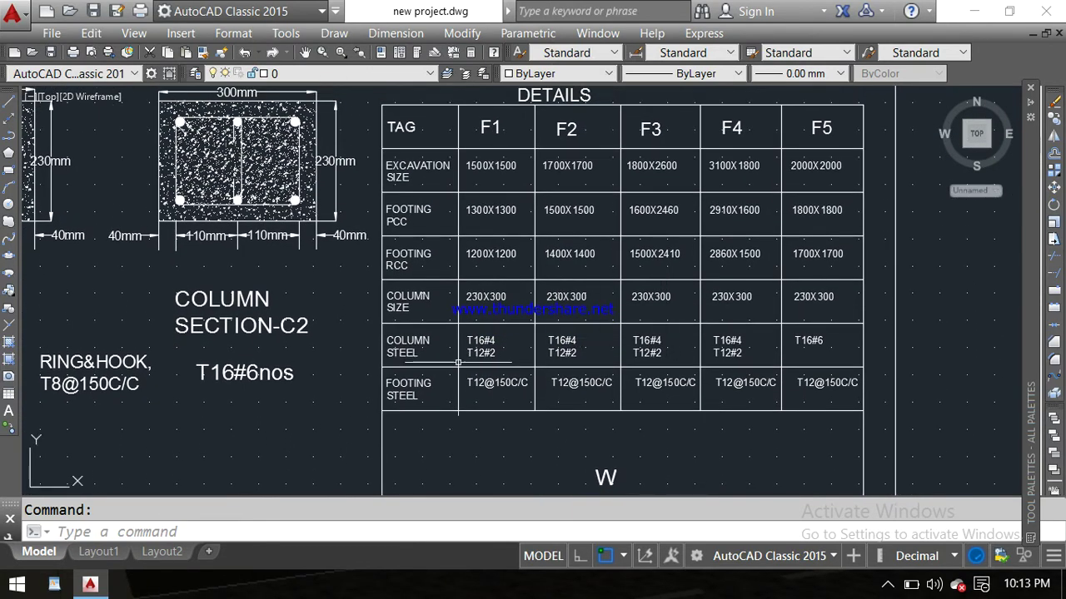
scroll(494, 351, up, 4)
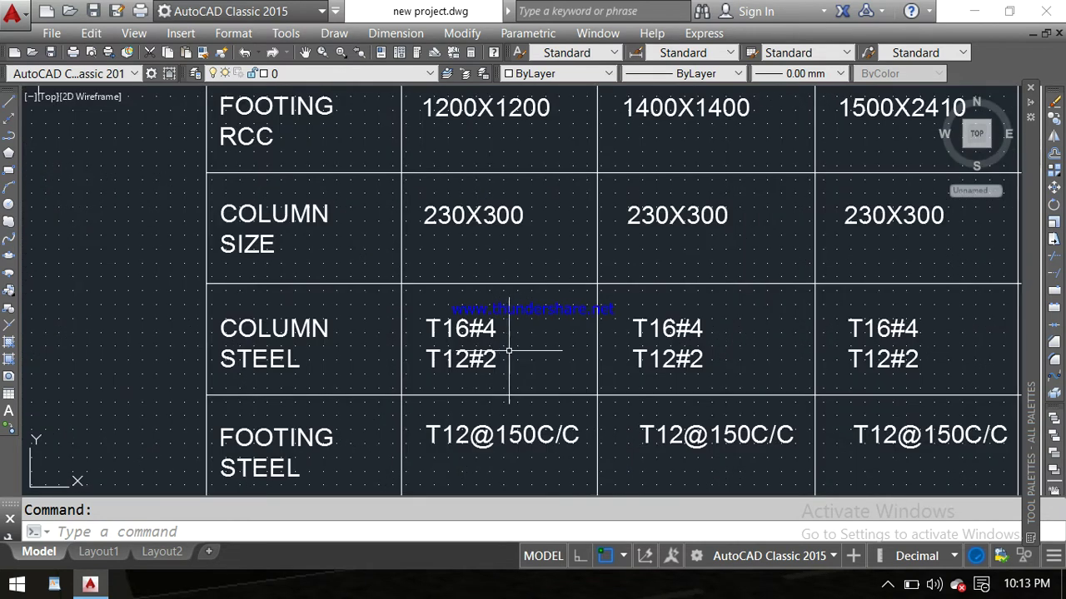
mouse_move(511, 353)
middle_down()
mouse_move(426, 276)
mouse_move(363, 287)
middle_up()
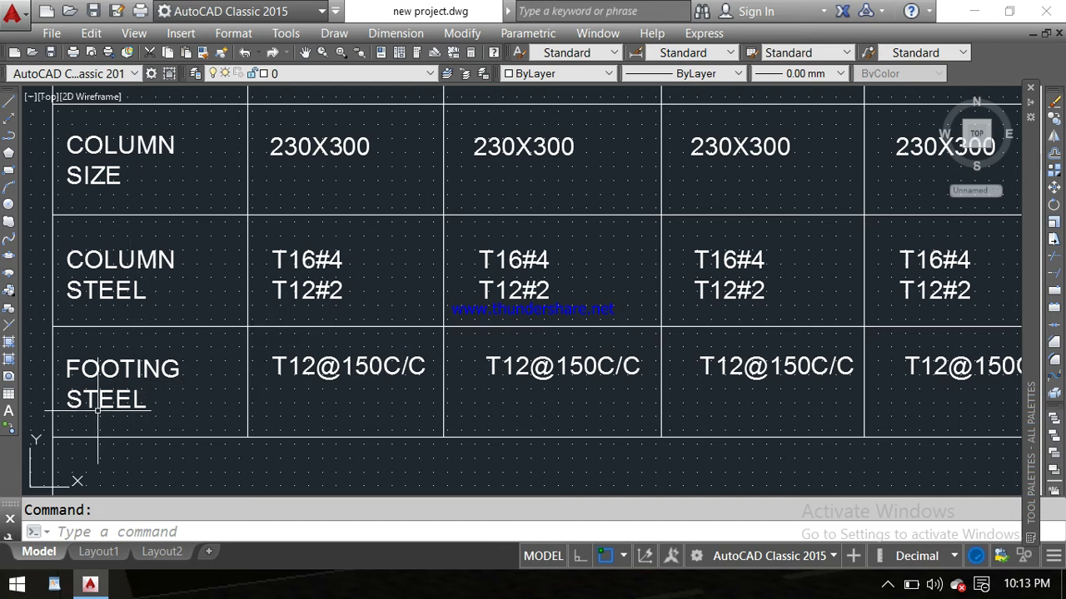
Zoom Extents to fit the whole drawing border in view.
scroll(849, 379, down, 4)
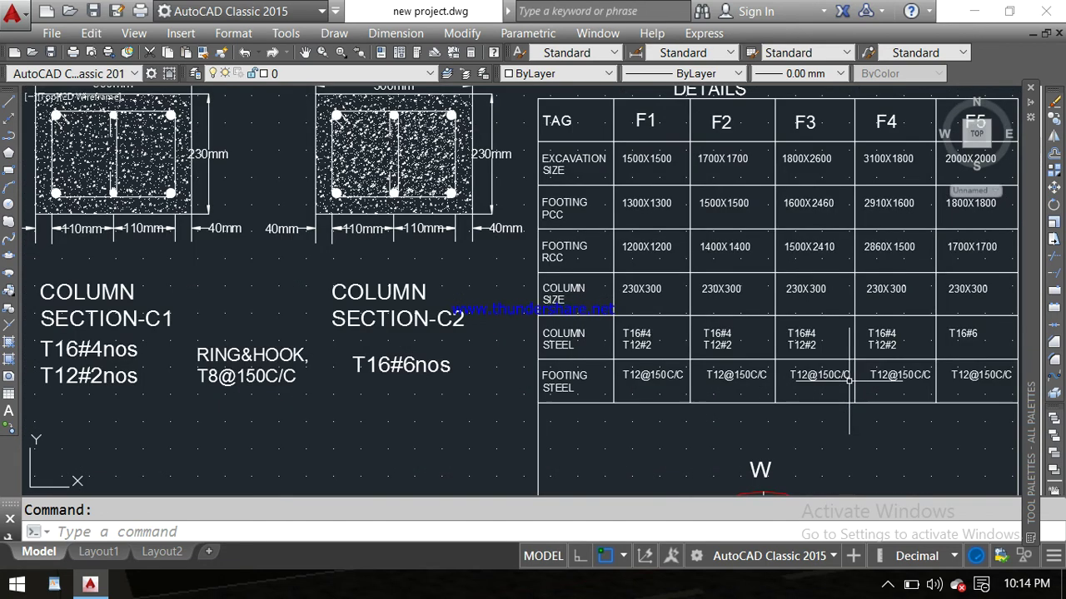
scroll(849, 379, down, 2)
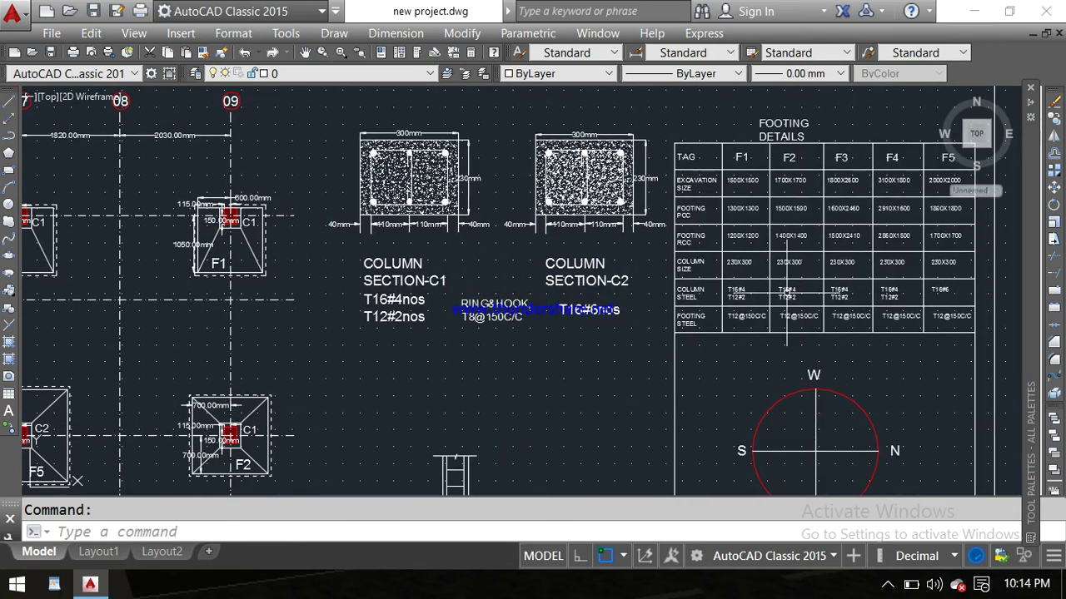
scroll(552, 383, down, 3)
scroll(631, 275, up, 1)
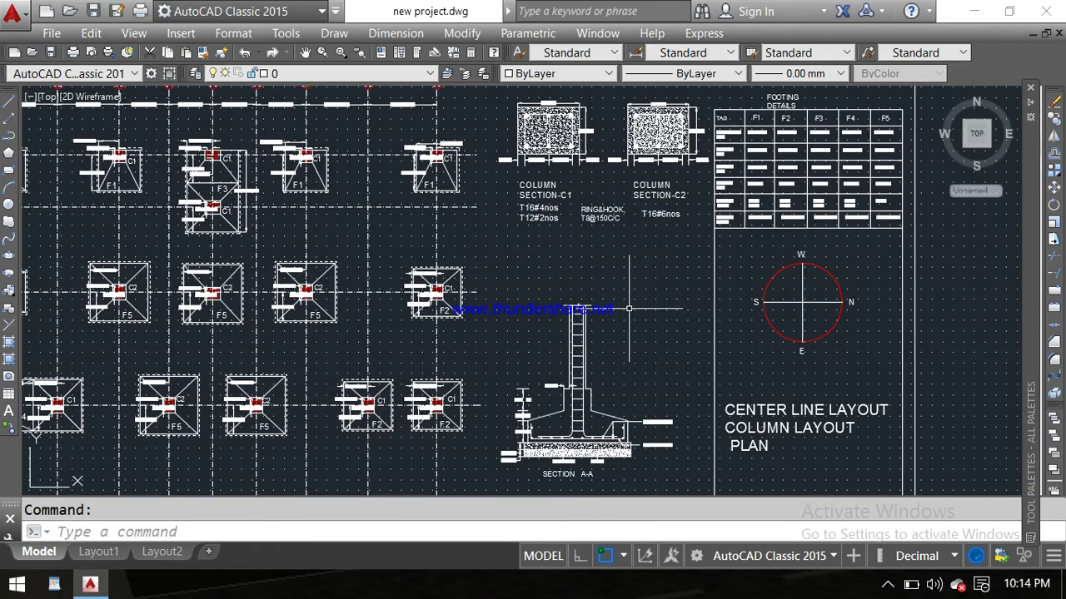
middle_click(629, 309)
middle_click(628, 308)
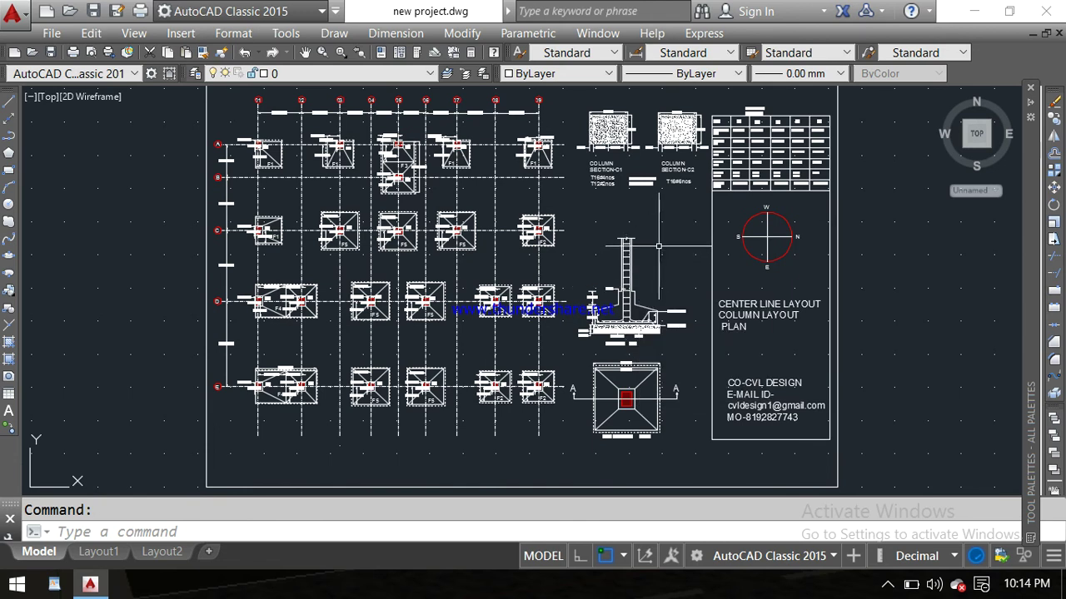
Review the full sheet, including Section A-A, the plan title and the title block.
scroll(658, 247, up, 2)
scroll(657, 247, down, 2)
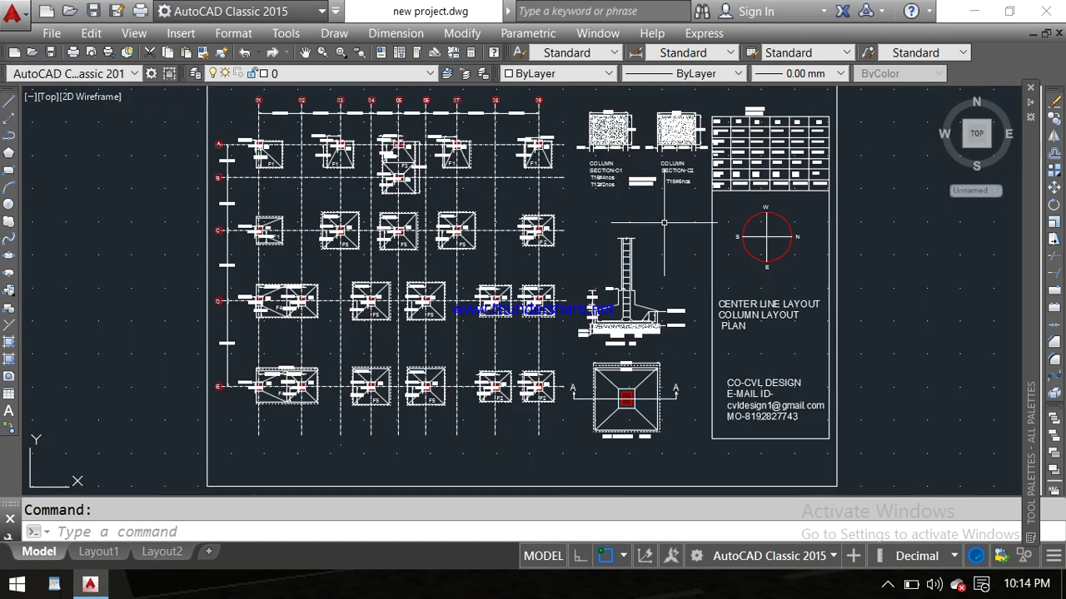
scroll(663, 223, down, 2)
scroll(664, 222, up, 4)
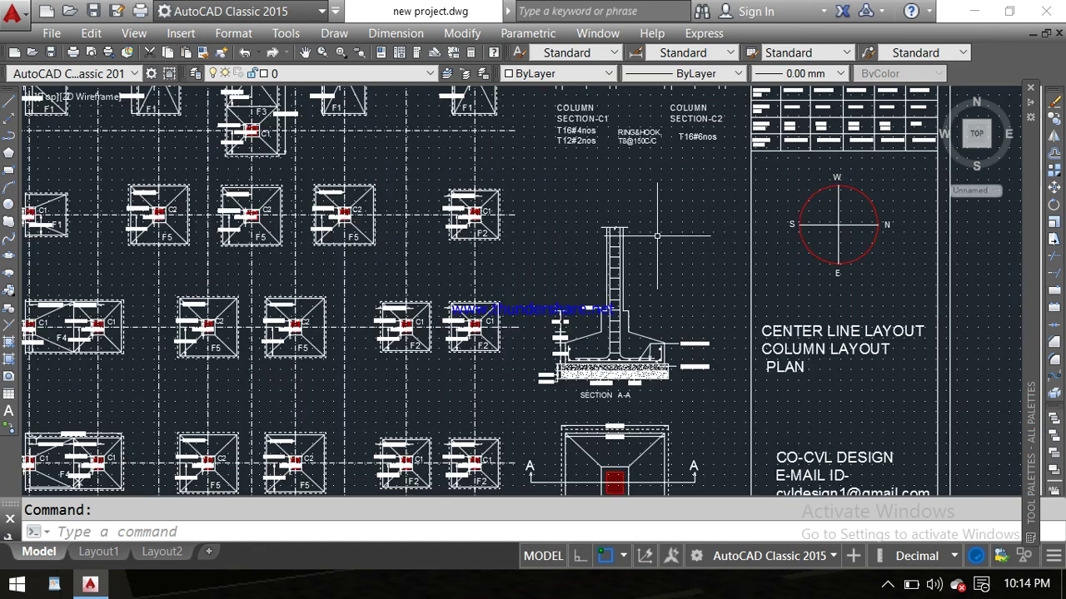
mouse_move(658, 270)
middle_down()
mouse_move(666, 293)
mouse_move(718, 289)
middle_up()
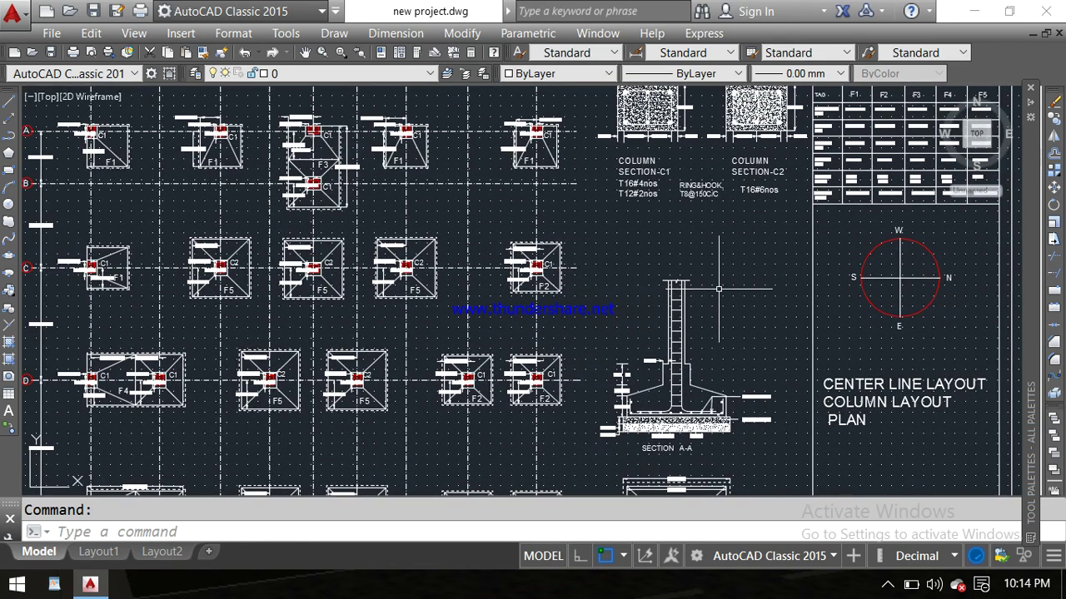
scroll(719, 289, down, 2)
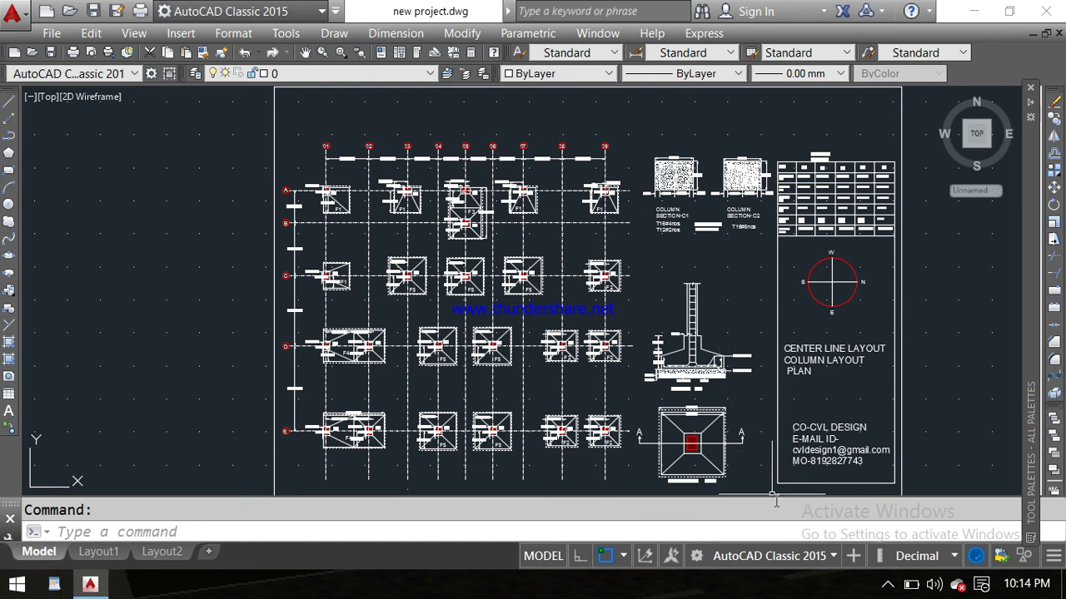
middle_drag(755, 377, 744, 317)
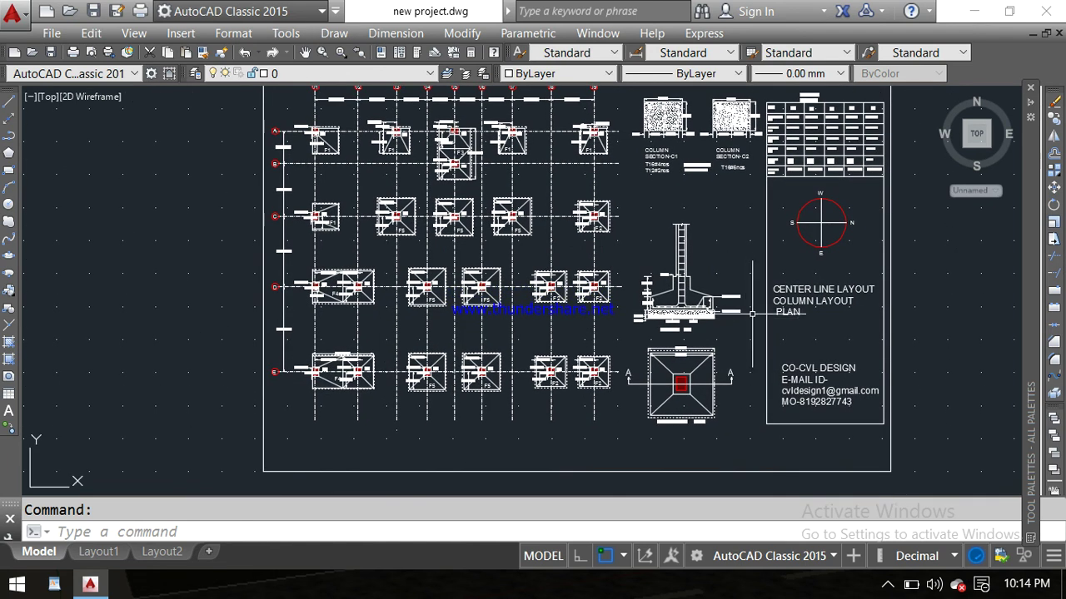
click(887, 584)
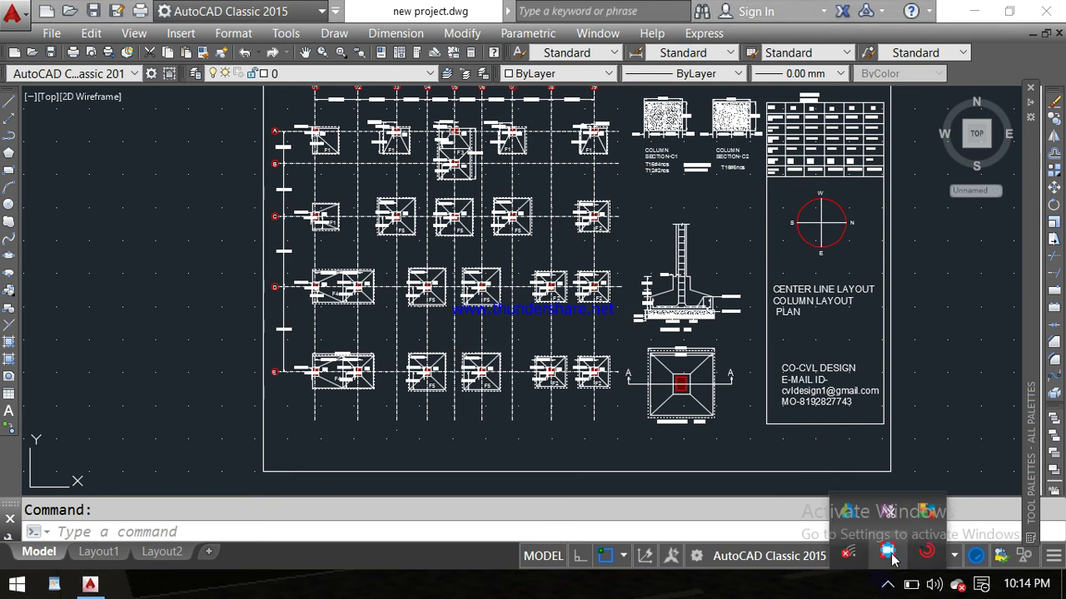
right_click(888, 551)
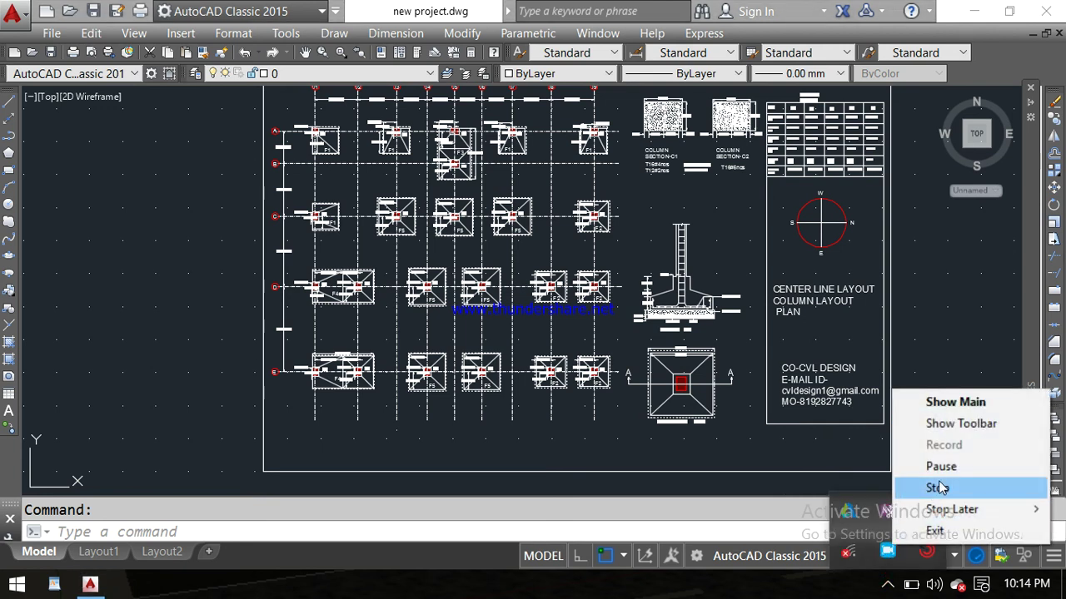